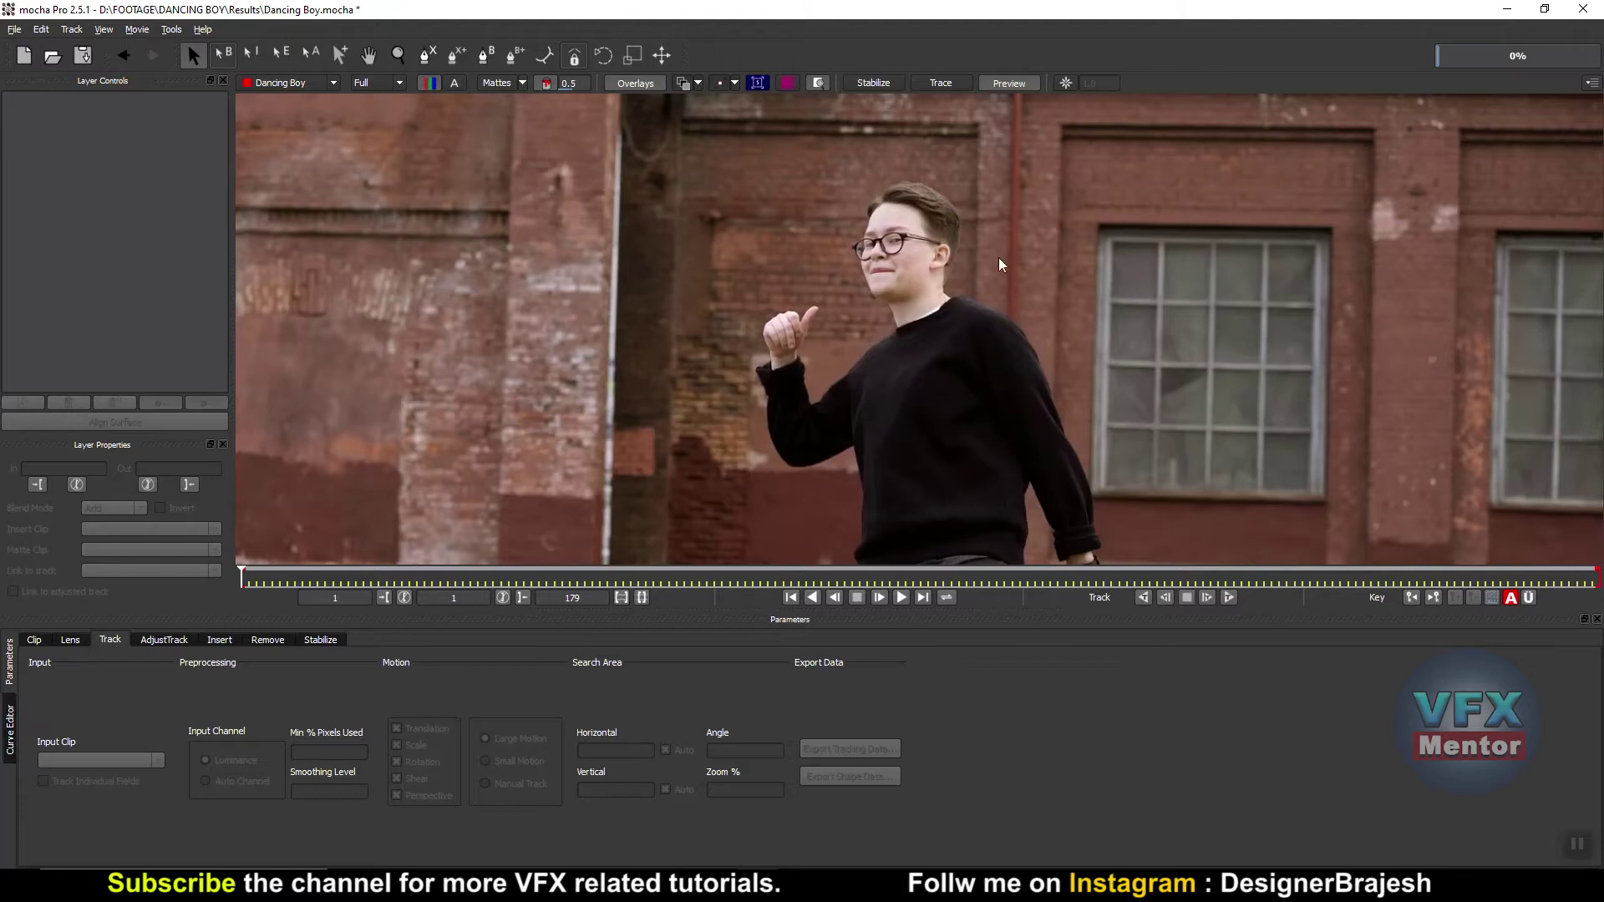
- Draw a closed X-spline loosely around the dancer's head on frame 1
left_click(428, 55)
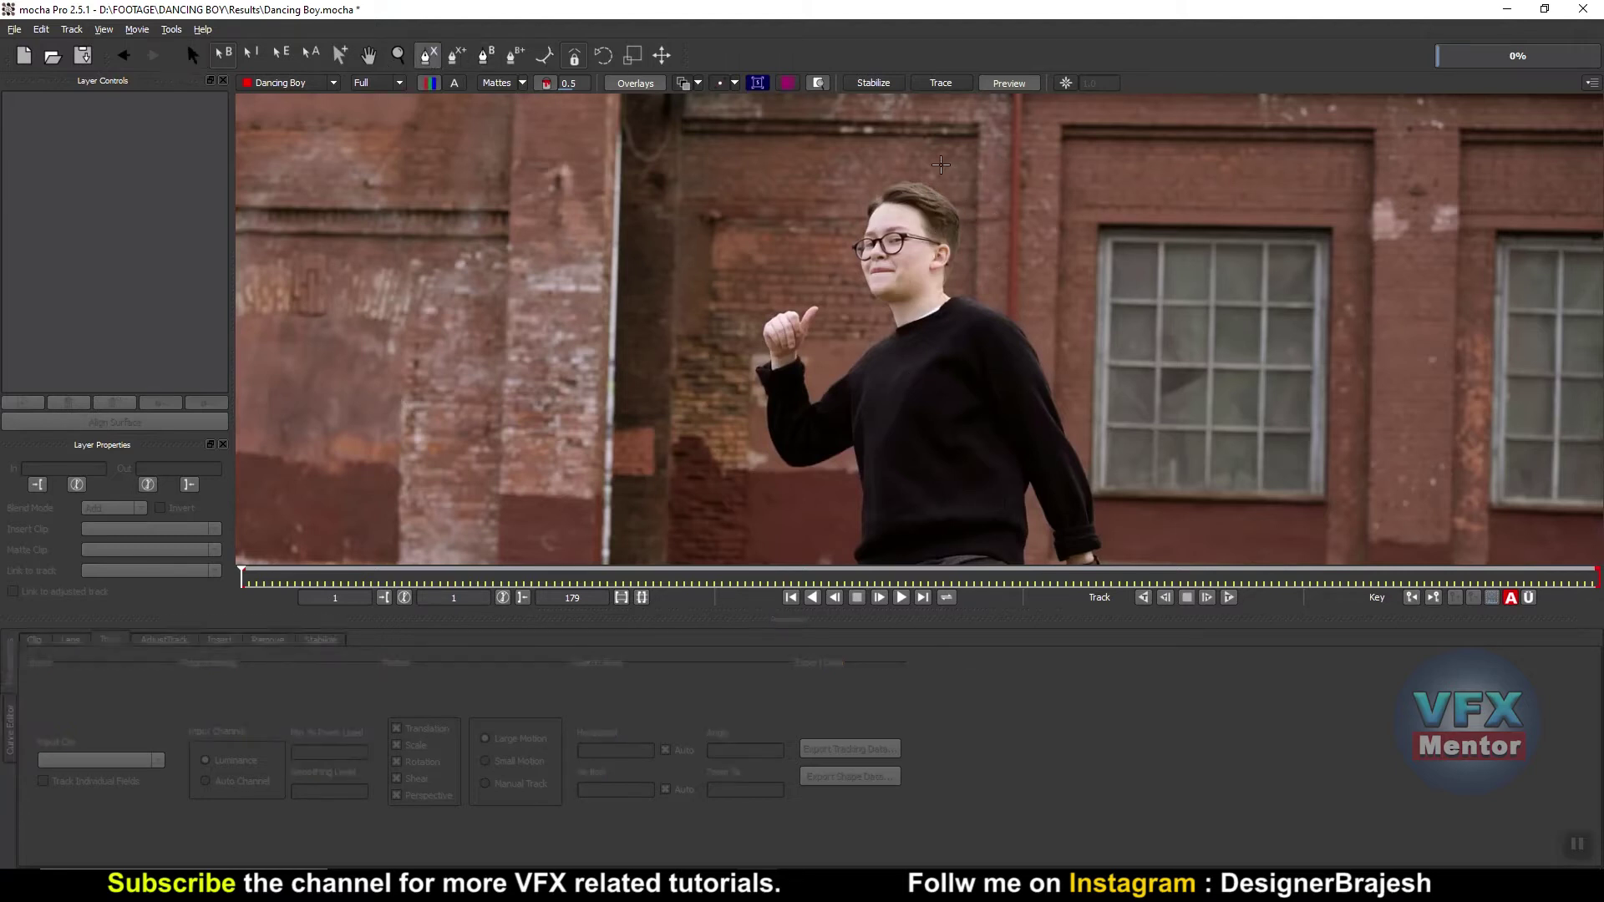
left_click(934, 160)
left_click(819, 196)
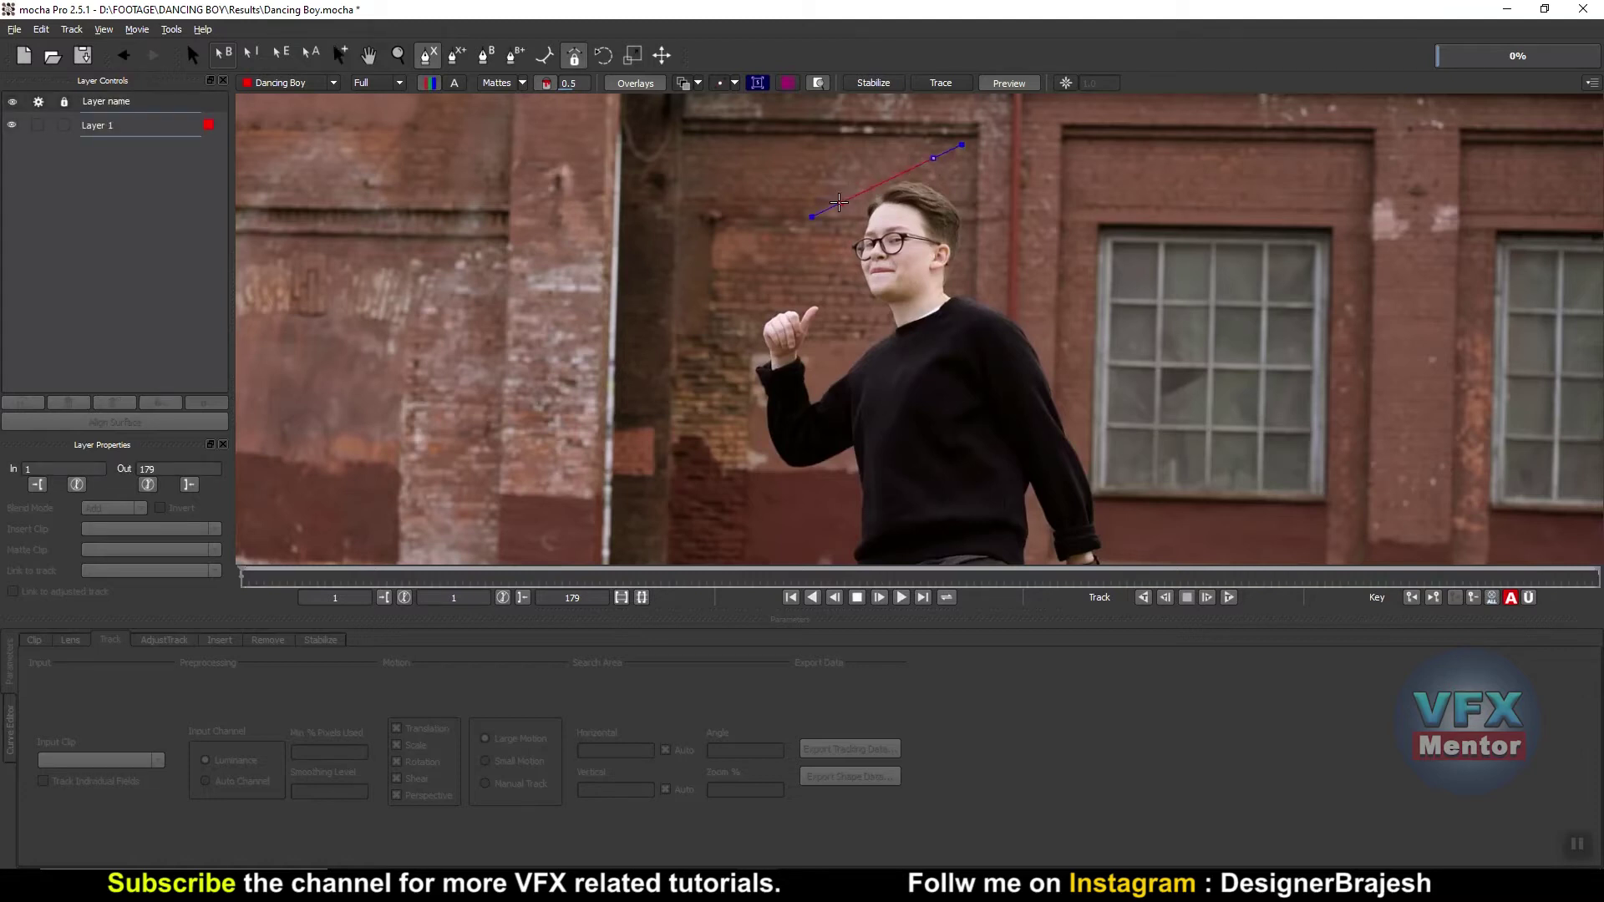
left_click(849, 186)
left_click(831, 259)
left_click(856, 346)
left_click(938, 346)
left_click(988, 304)
left_click(1002, 232)
left_click(984, 178)
right_click(984, 177)
left_click_drag(934, 158, 926, 154)
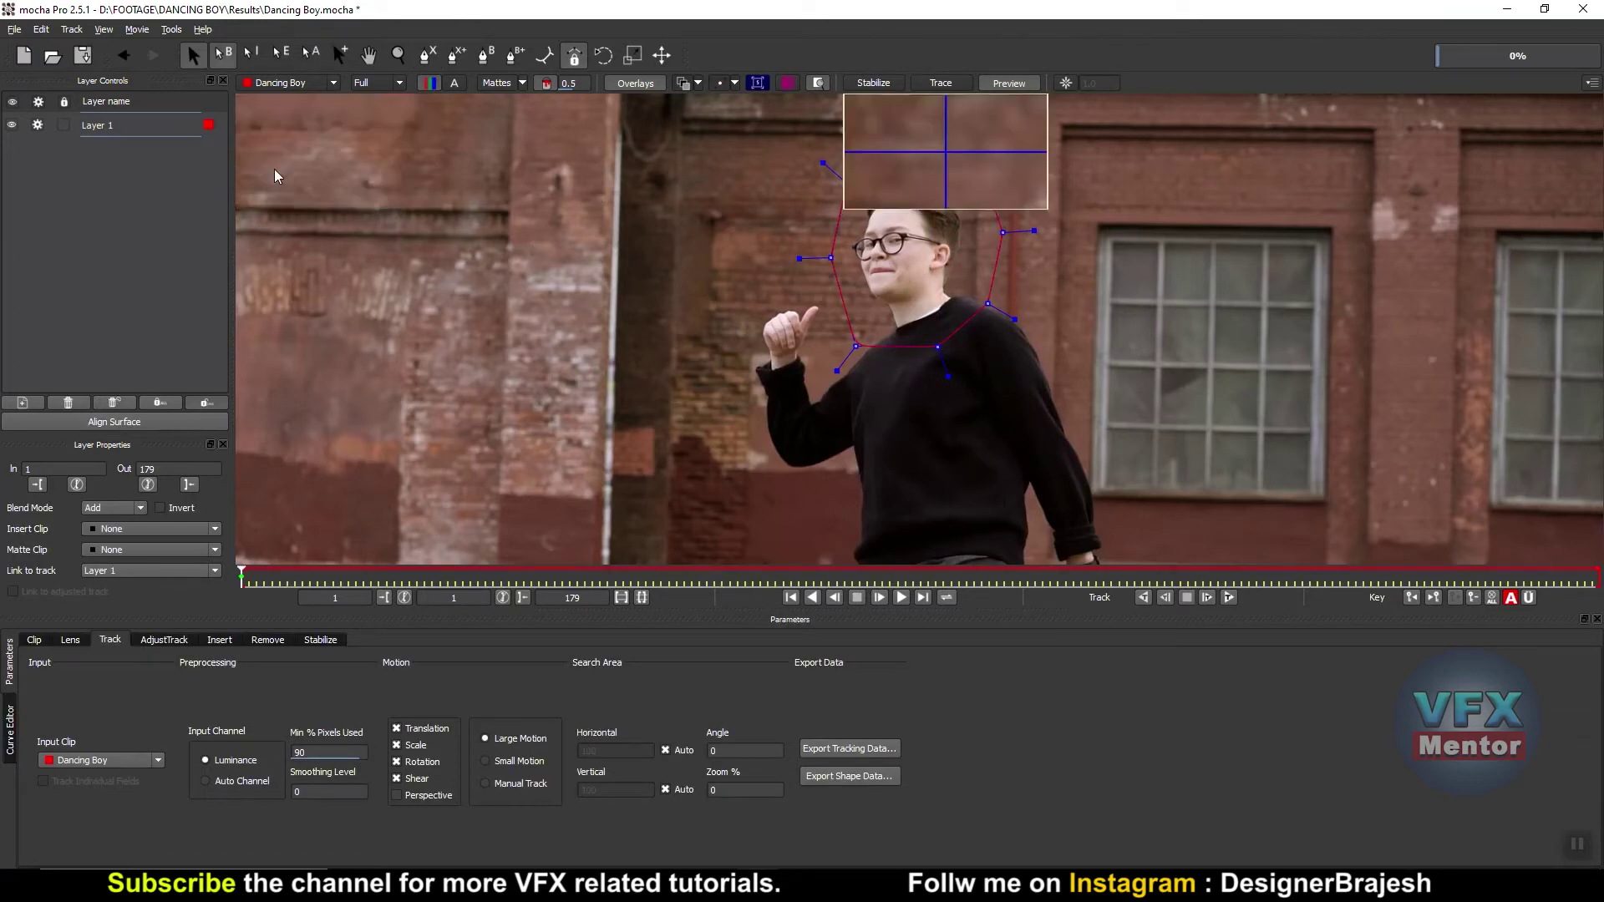
- Rename the new spline's layer as Head_Track and track it forward up to frame 53
double_click(125, 127)
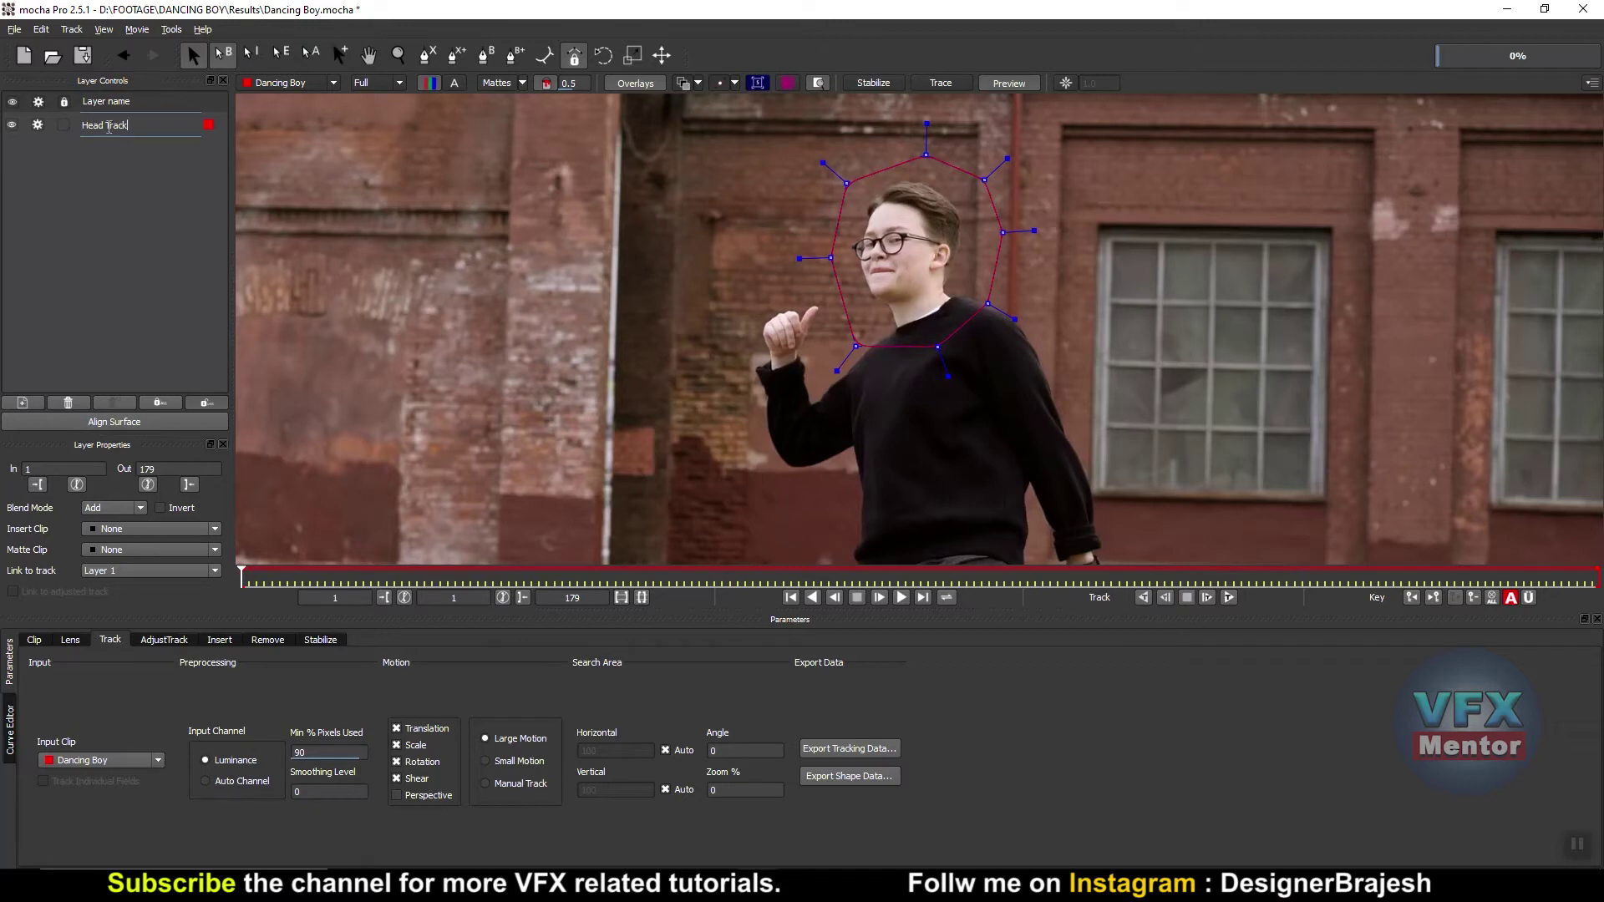
key("BackSpace")
type("_")
left_click(830, 258)
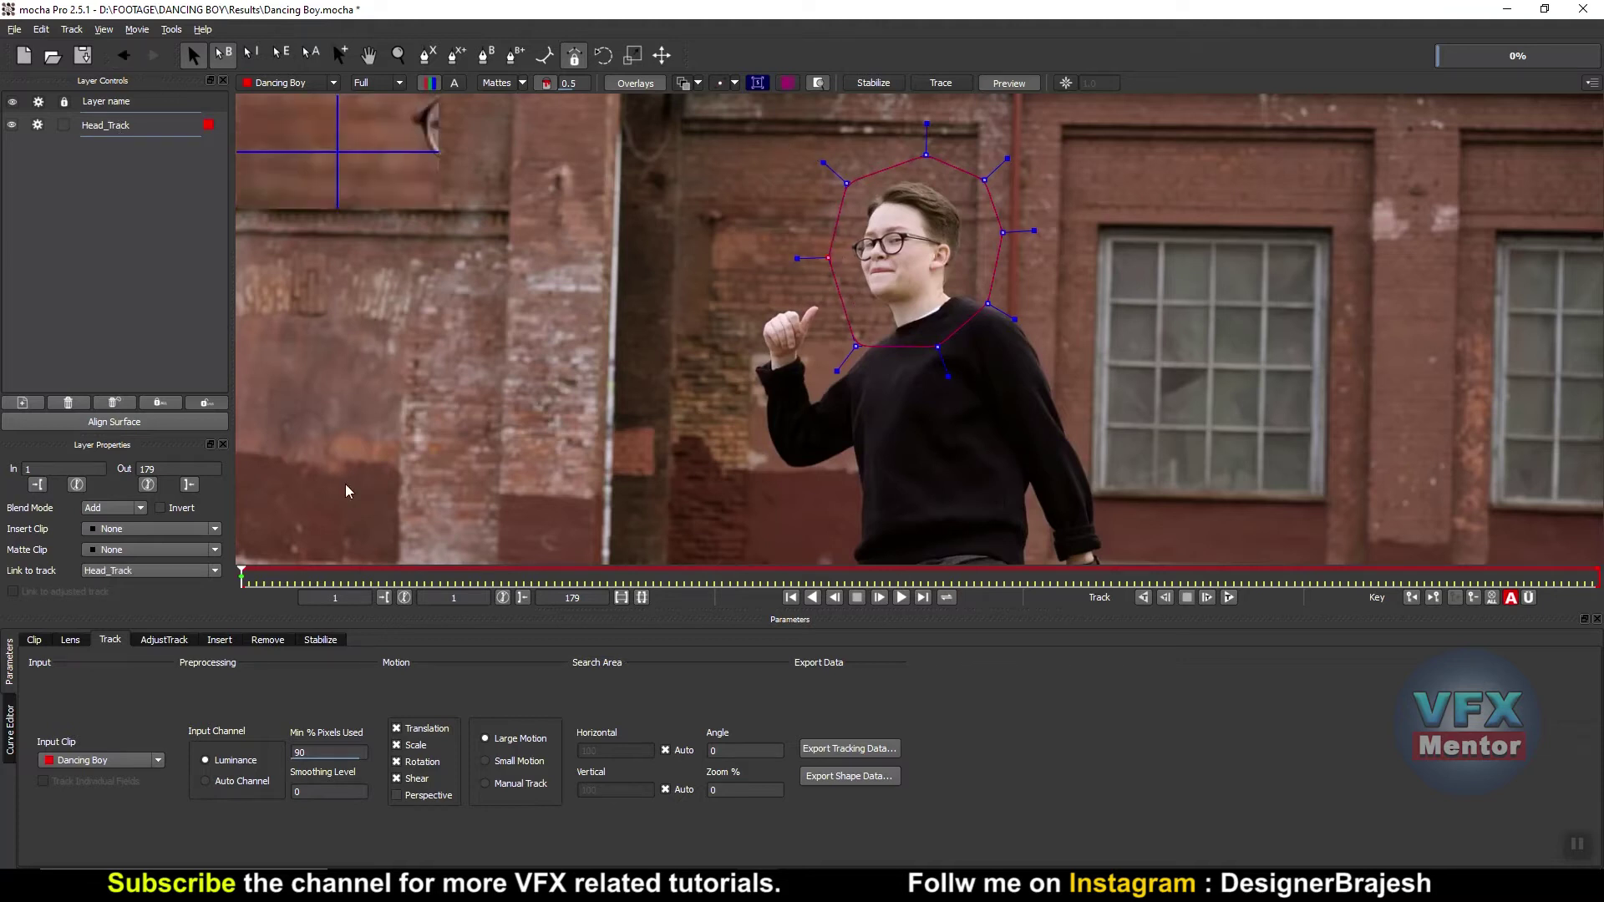
left_click(1228, 597)
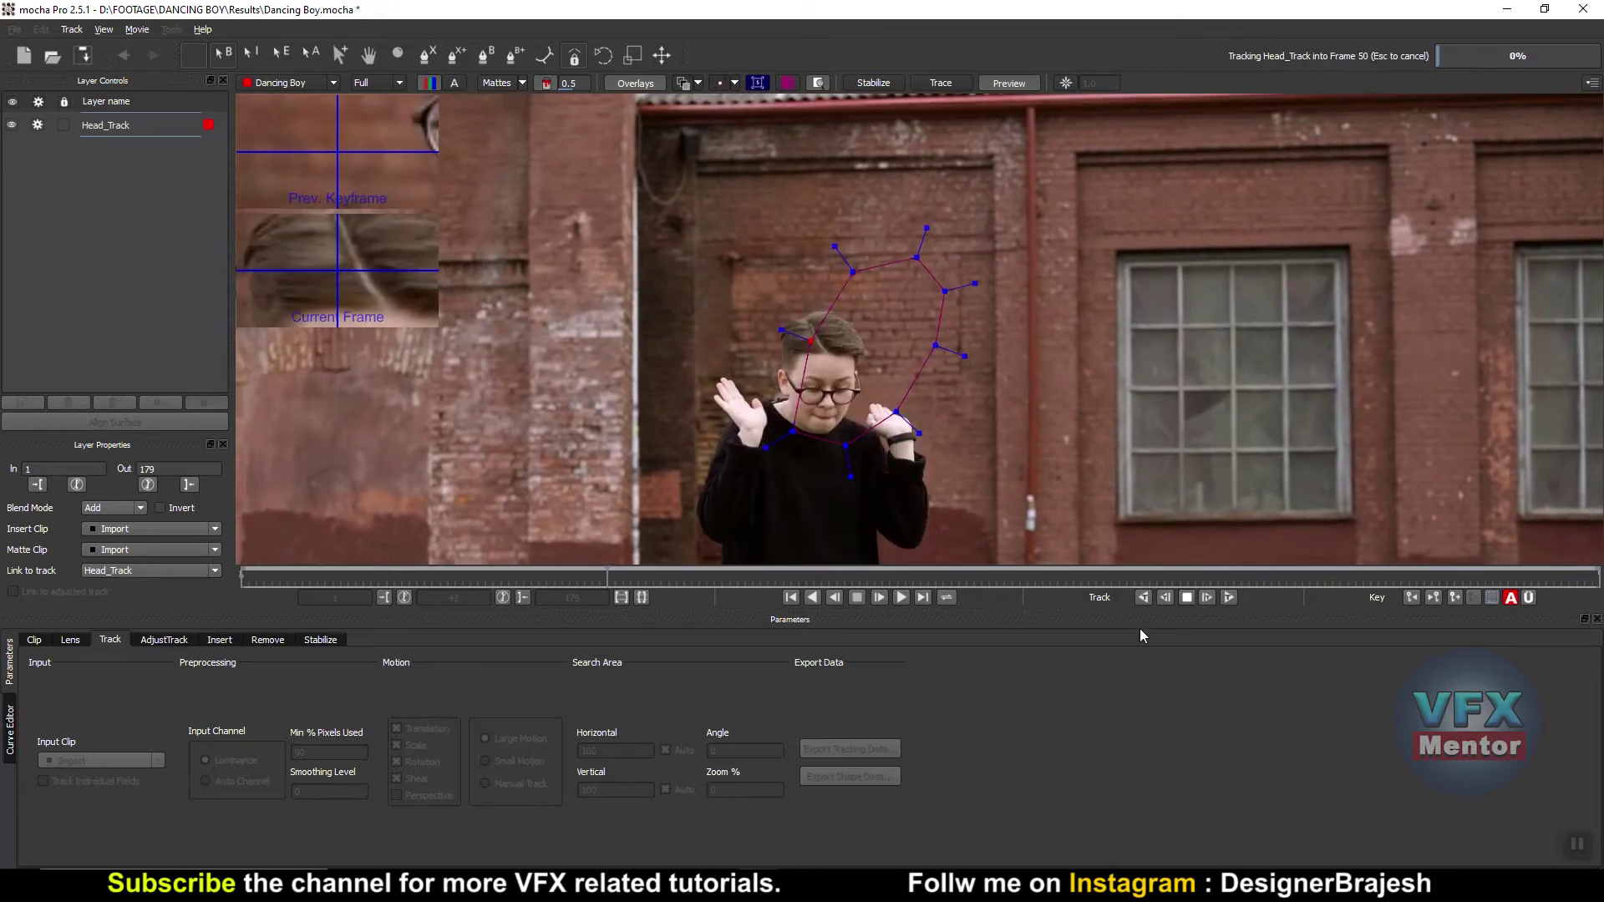
left_click(1187, 597)
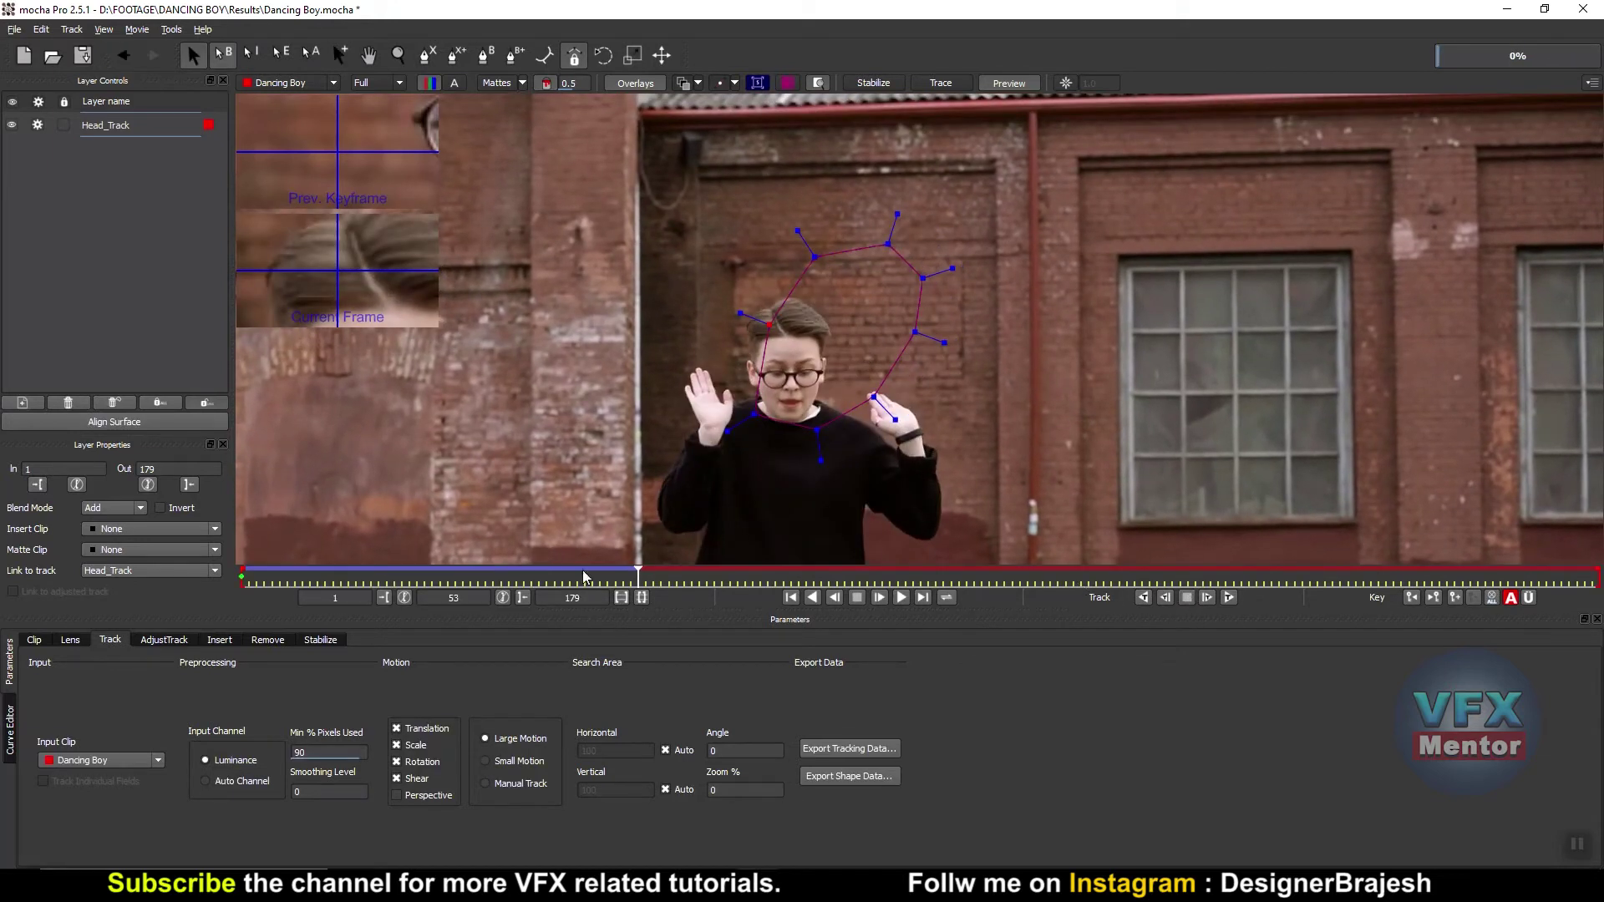
- Reshape the Head_Track spline at frame 20 so that its points surround the head again
left_click_drag(636, 577, 387, 577)
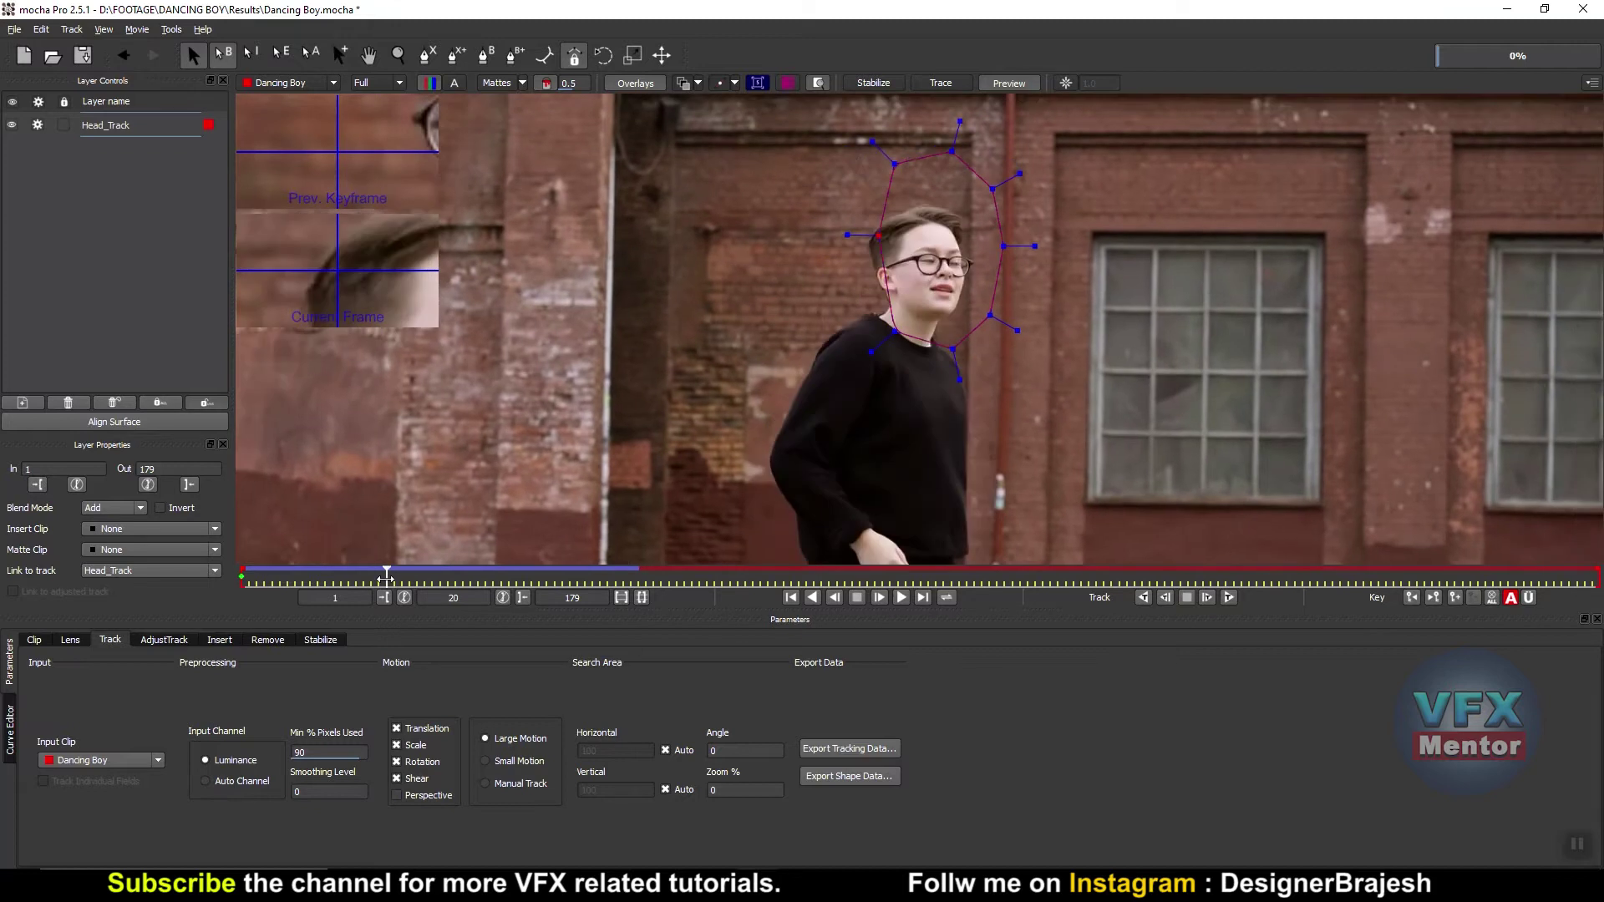
left_click_drag(876, 235, 839, 276)
left_click_drag(892, 164, 850, 188)
left_click_drag(952, 151, 947, 171)
left_click_drag(990, 315, 873, 344)
left_click_drag(1004, 245, 1007, 245)
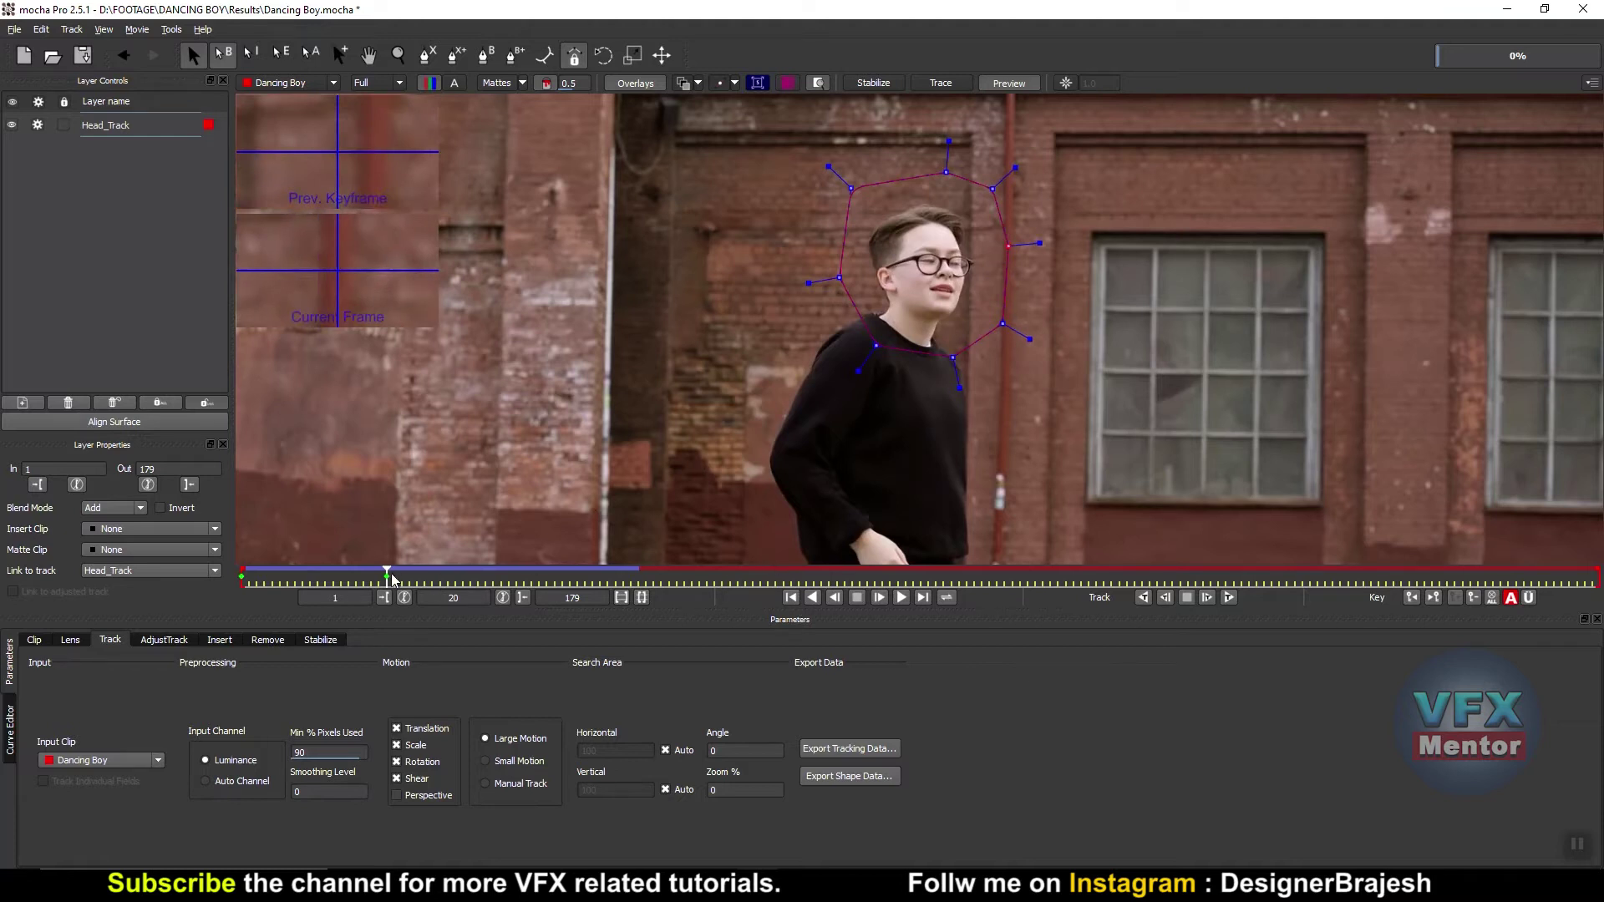
mouse_move(387, 573)
left_mouse_down()
mouse_move(269, 571)
mouse_move(385, 574)
left_mouse_up()
left_click_drag(1014, 250, 1017, 243)
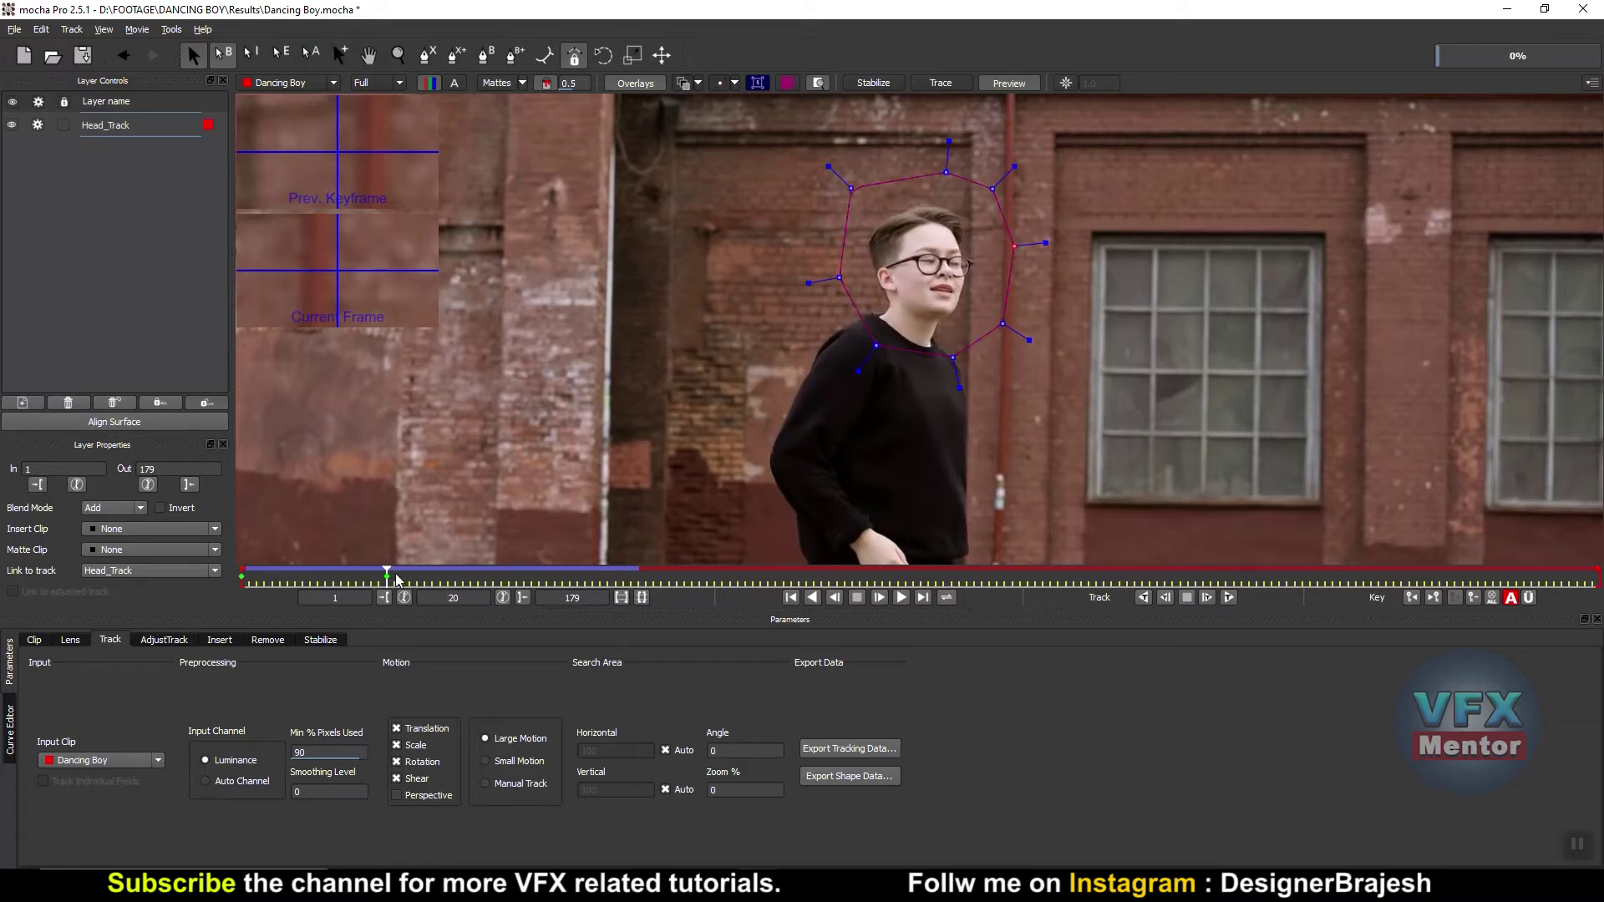
- Reshape the back and upper part of the Head_Track spline around the head at frame 31
left_click_drag(388, 571, 466, 573)
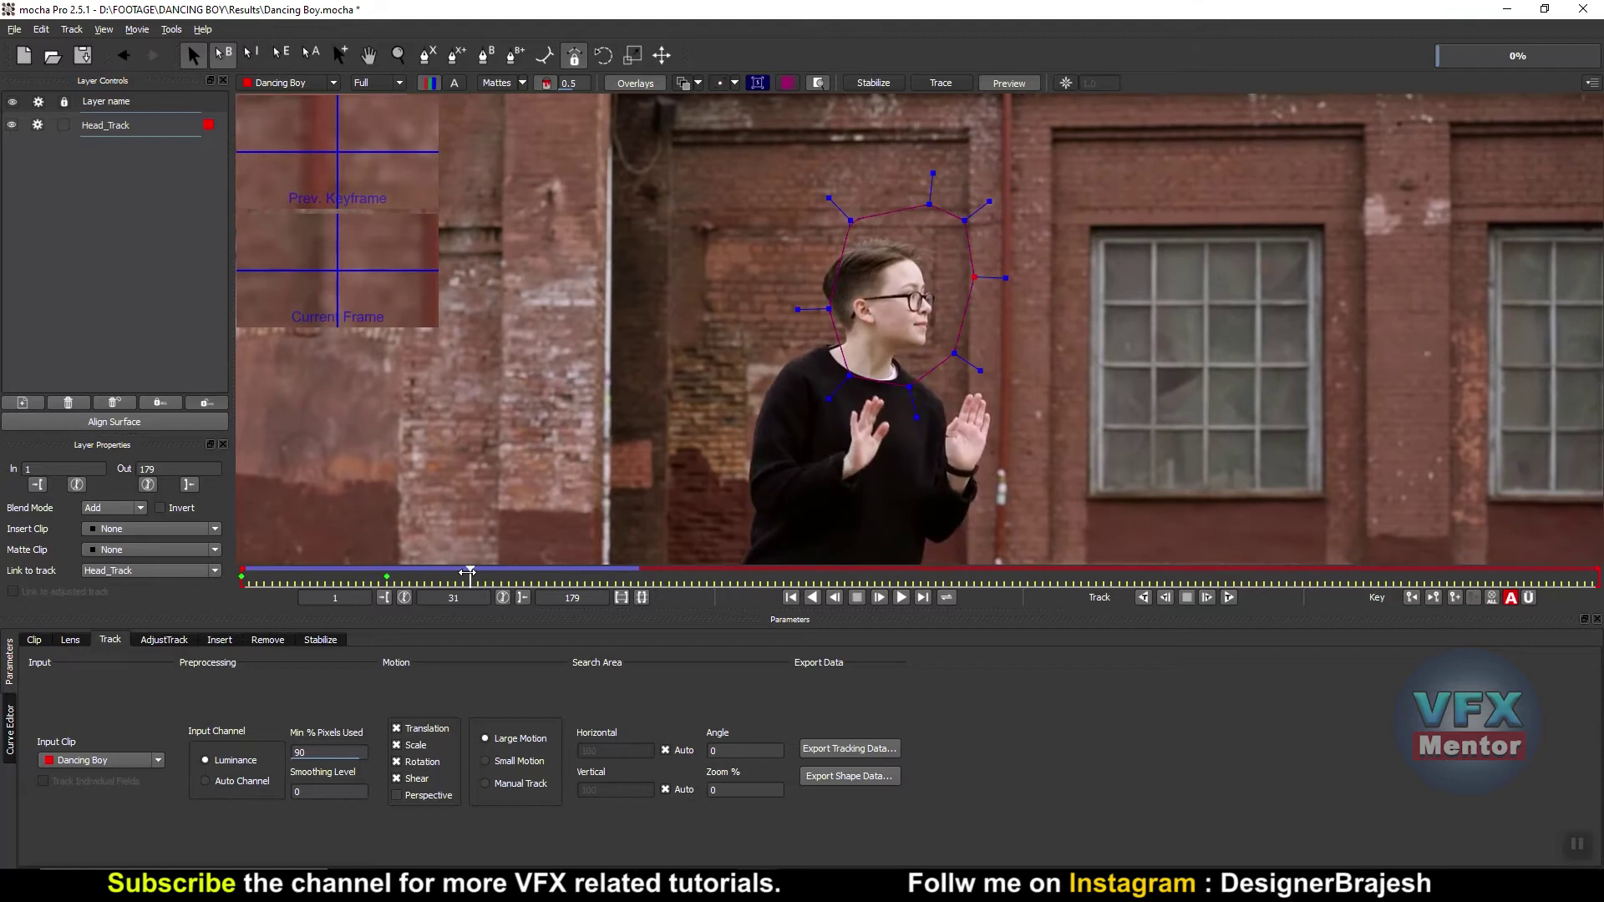
left_click_drag(828, 309, 791, 307)
left_click_drag(854, 224, 822, 226)
left_click_drag(928, 204, 882, 208)
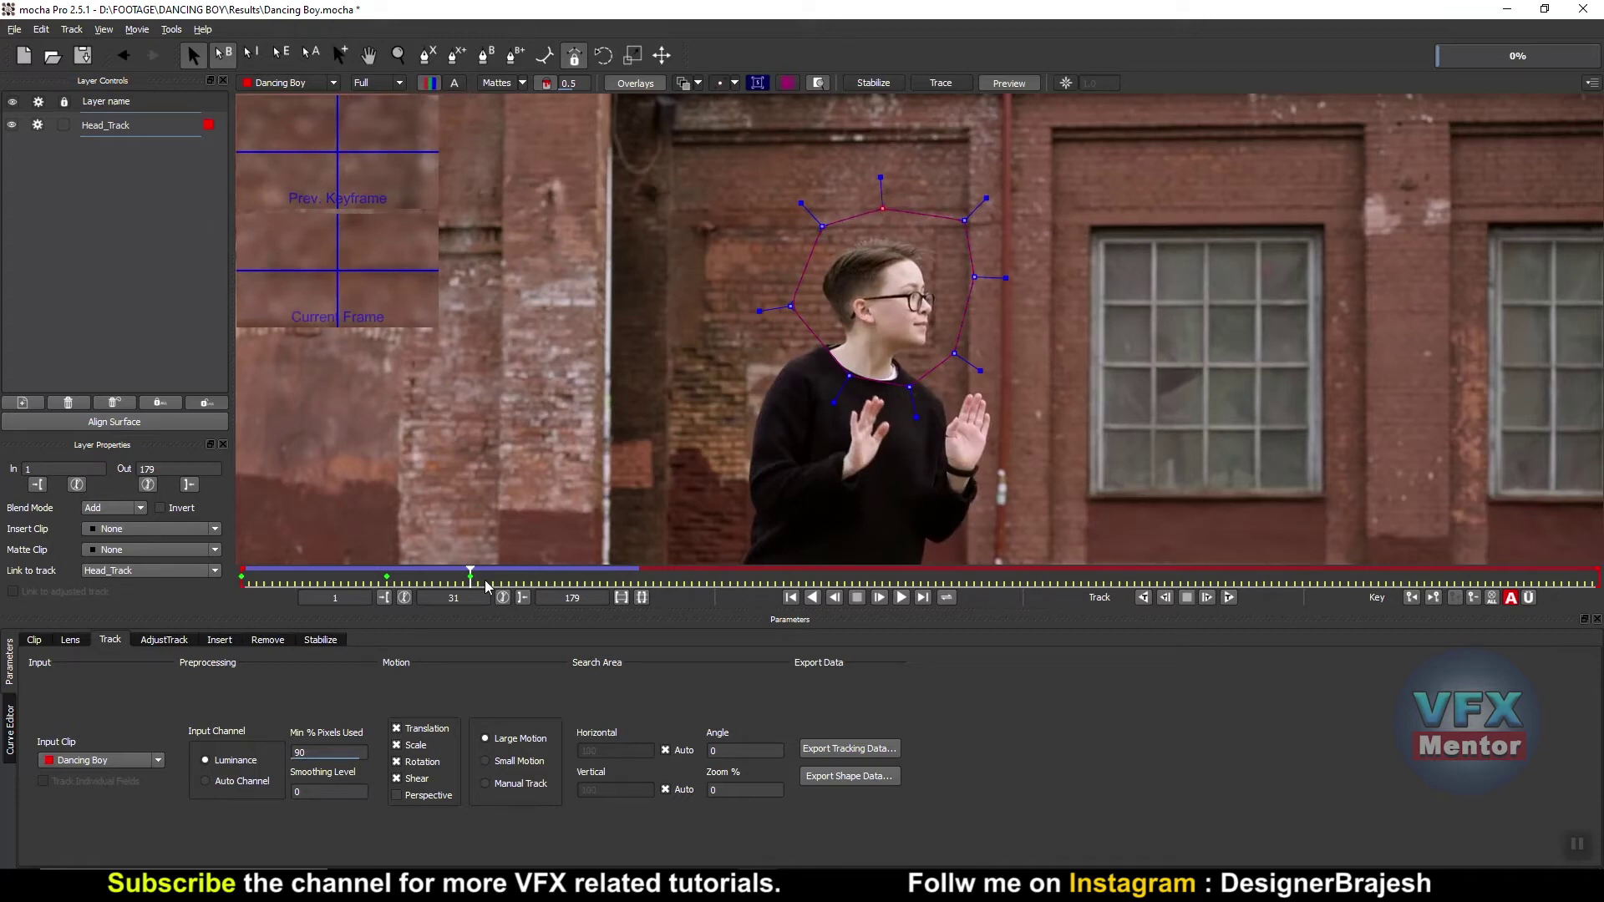
mouse_move(470, 574)
left_mouse_down()
mouse_move(569, 574)
mouse_move(376, 574)
mouse_move(471, 574)
left_mouse_up()
- Continue tracking Head_Track forward to frame 78 and move the whole spline back onto the head there
left_click(1229, 597)
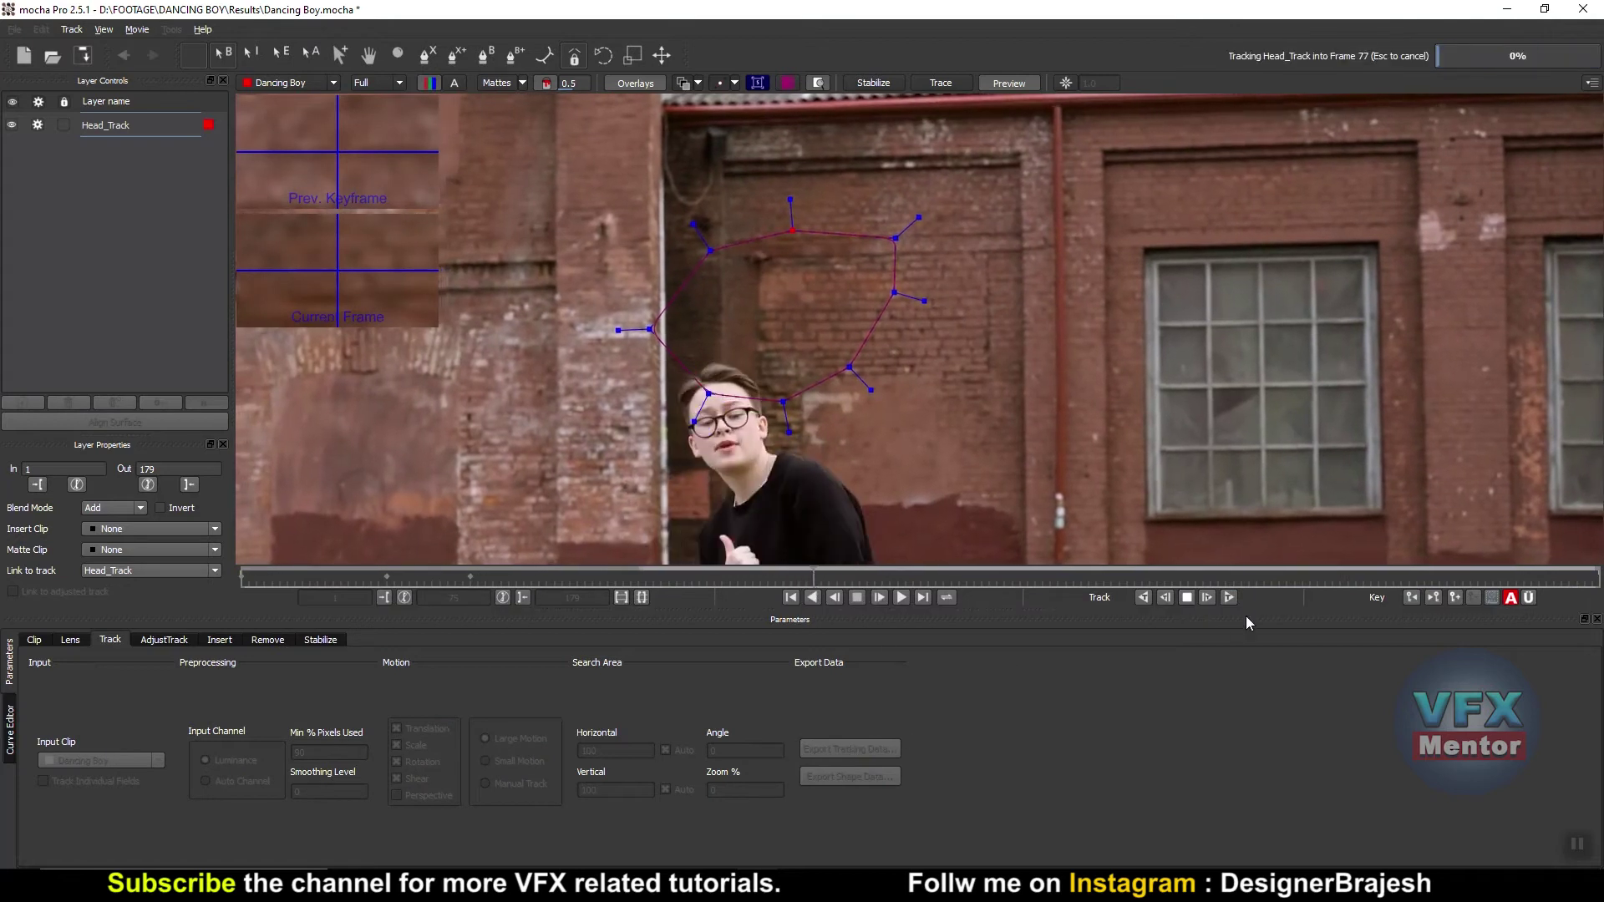
key("Escape")
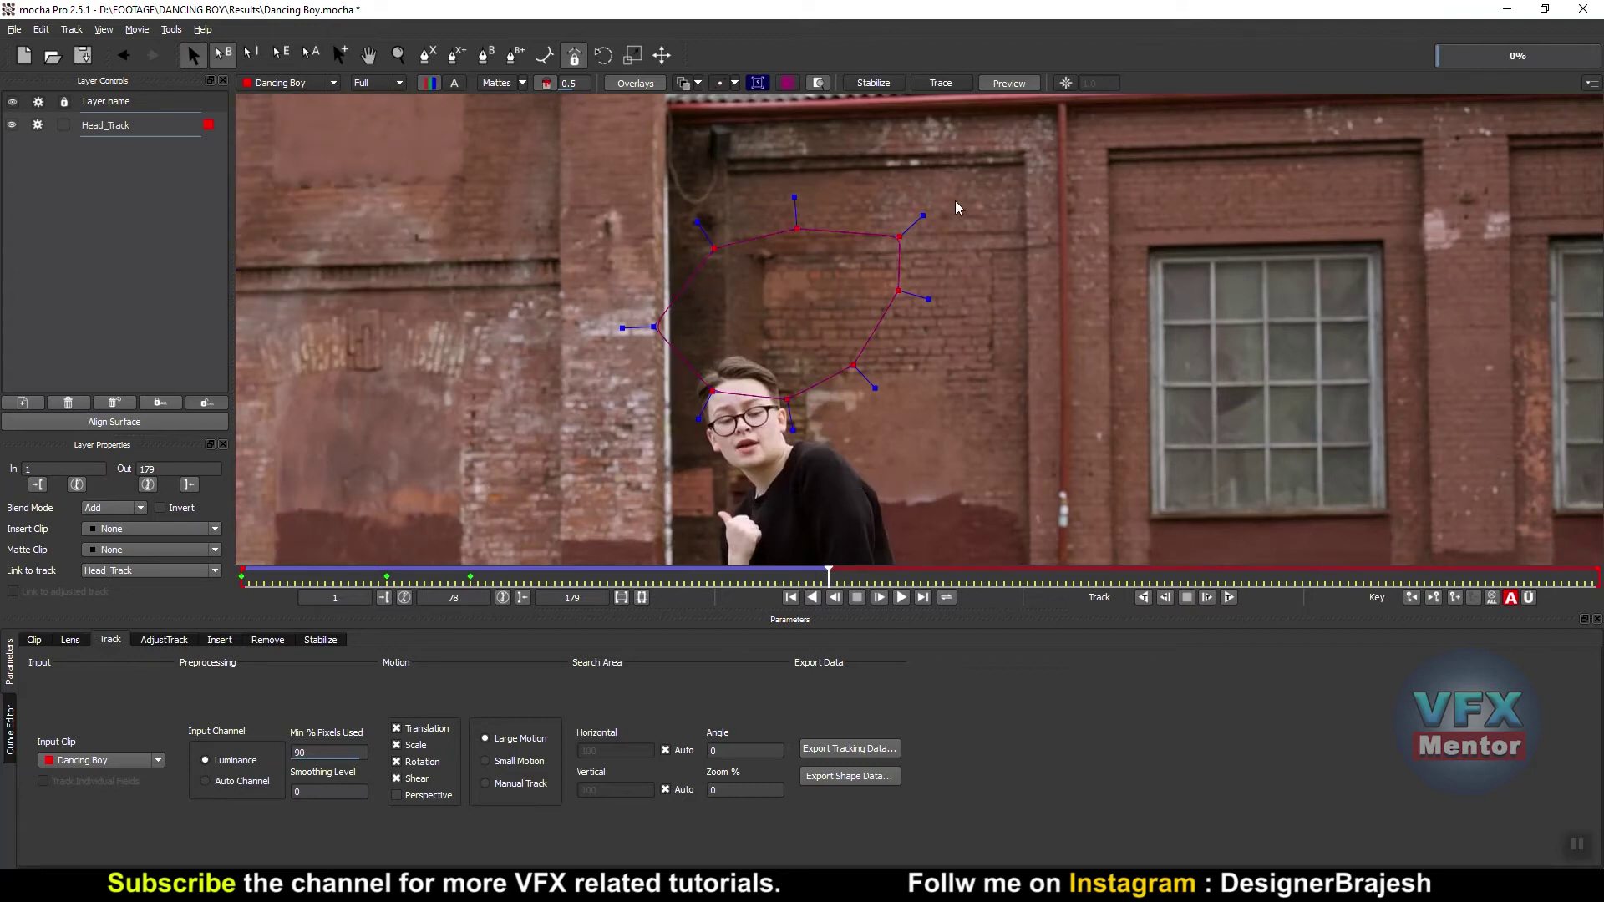
left_click_drag(796, 227, 768, 282)
key("ctrl+z")
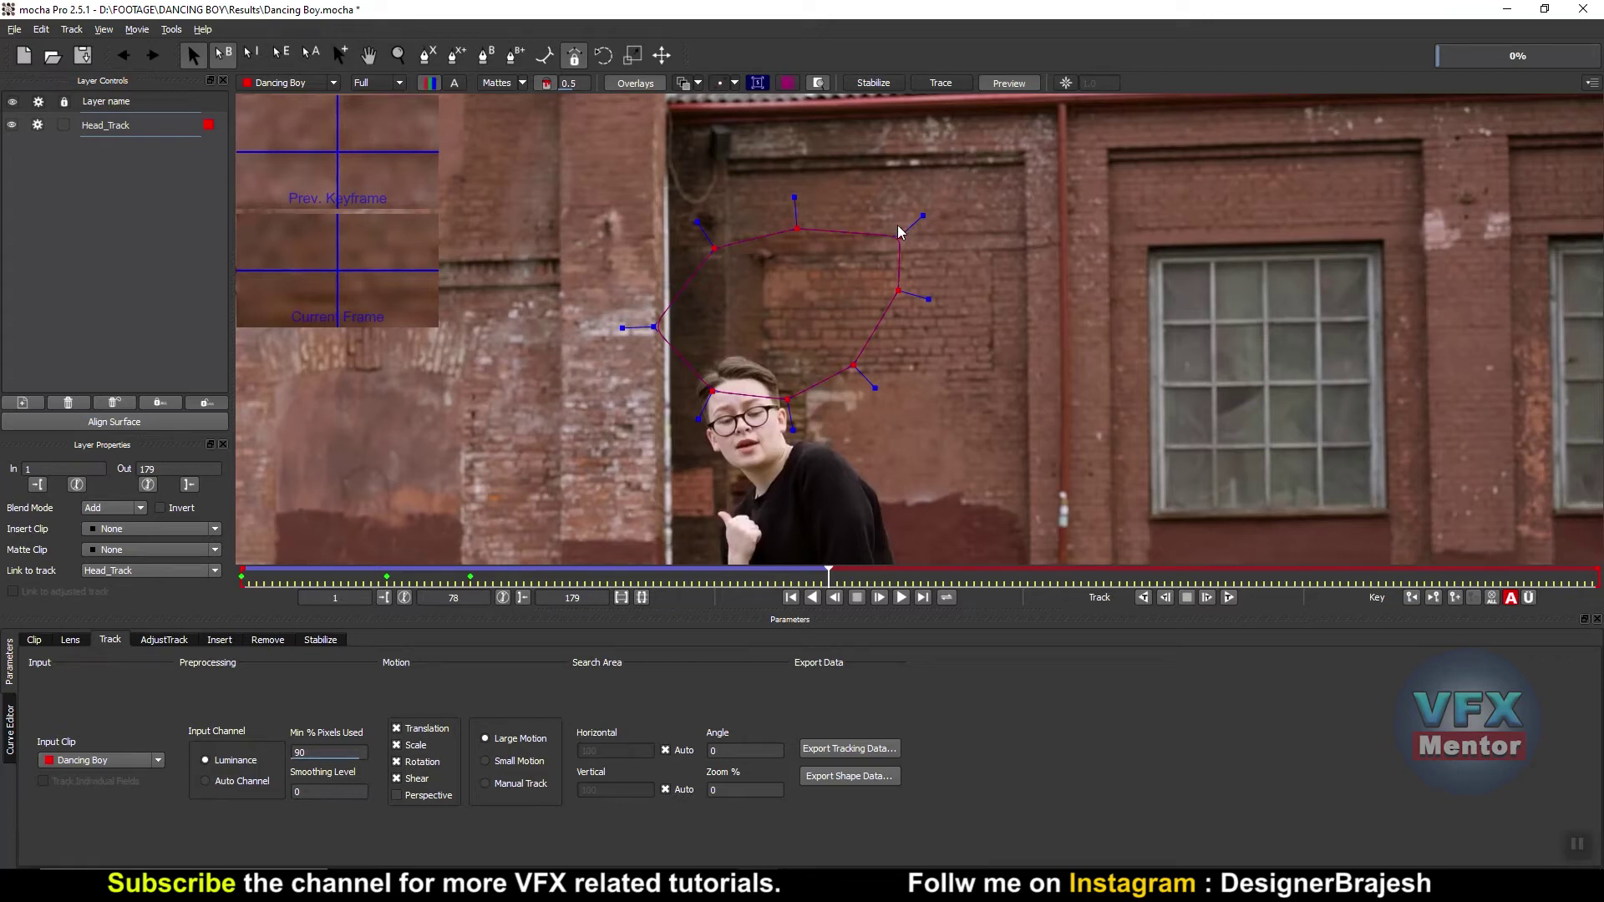
left_click(694, 378)
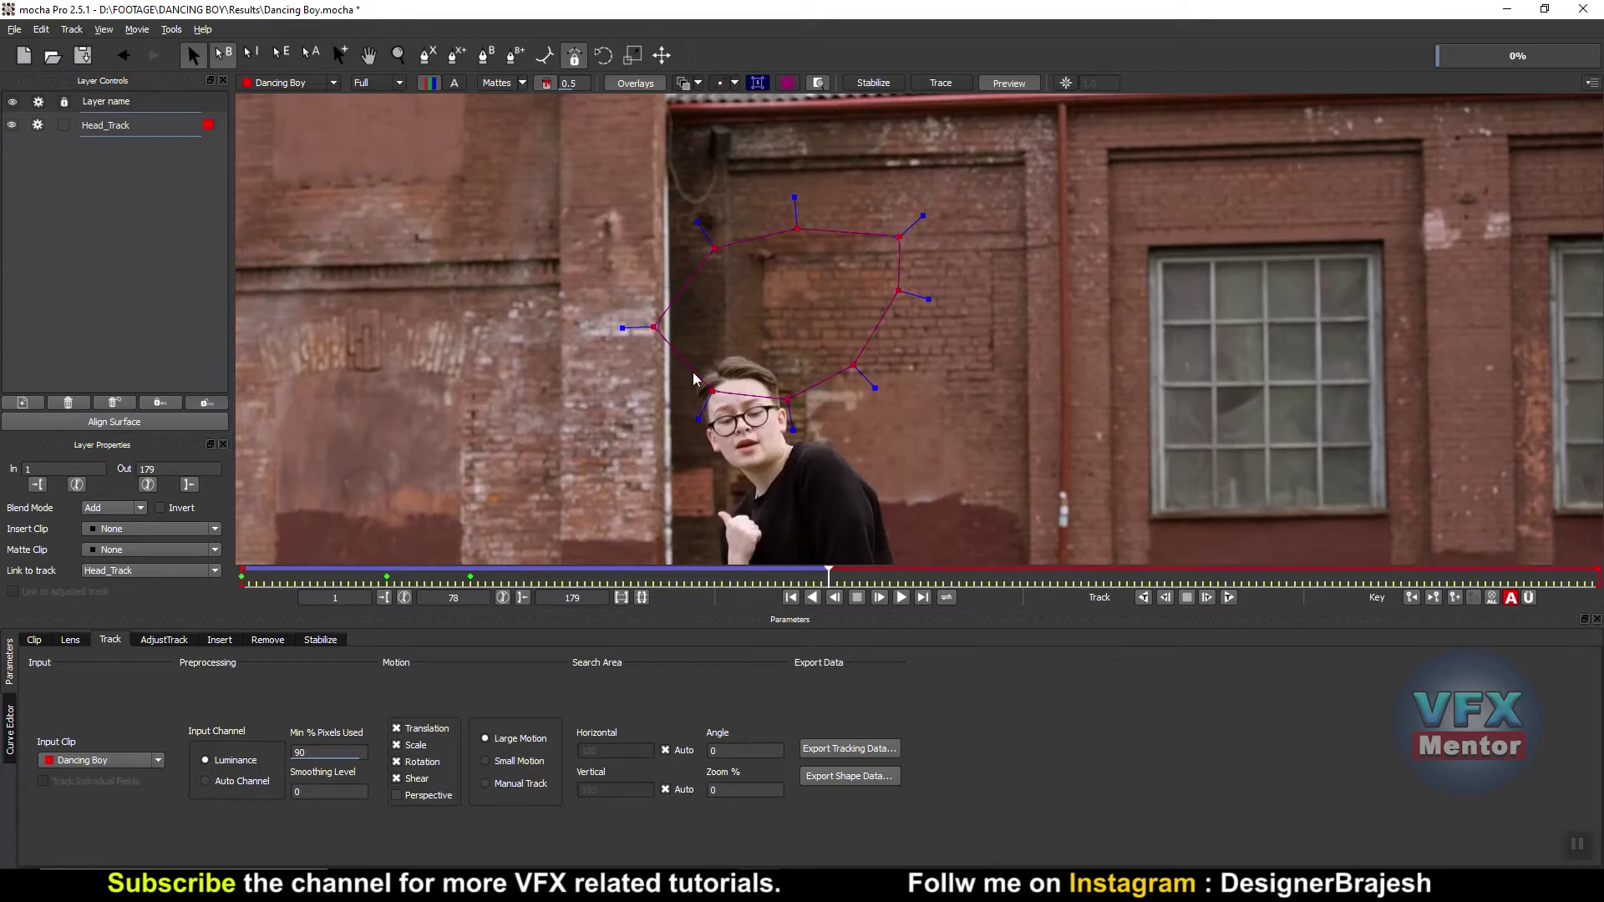
left_click_drag(887, 245, 836, 389)
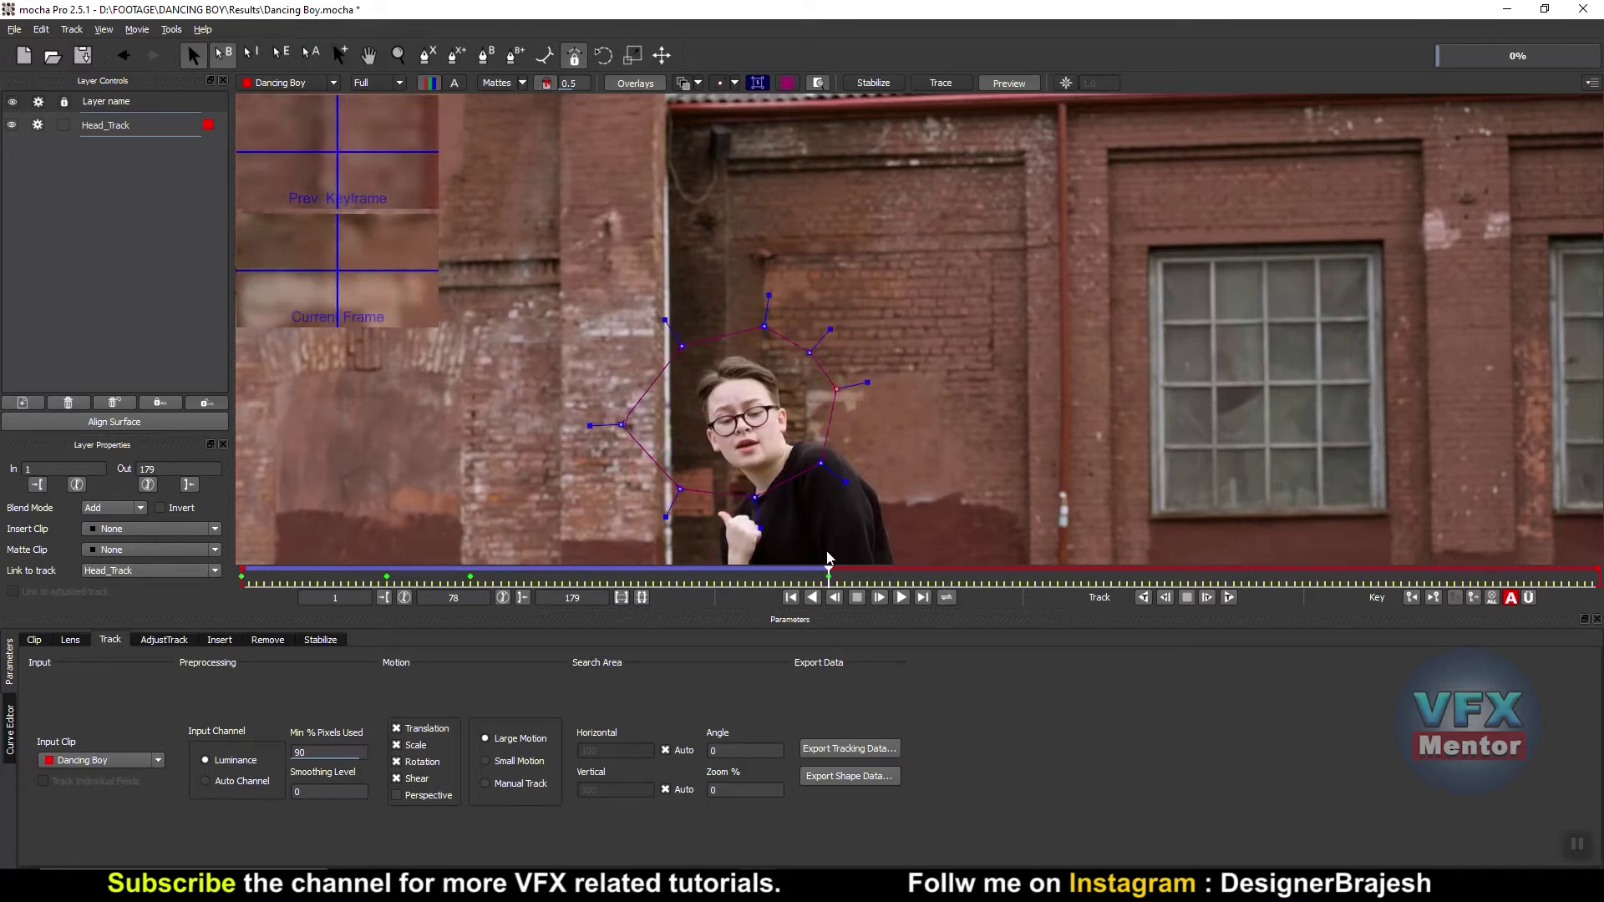
- Return to frame 1 and delete the Head_Track layer
left_click_drag(830, 575, 241, 576)
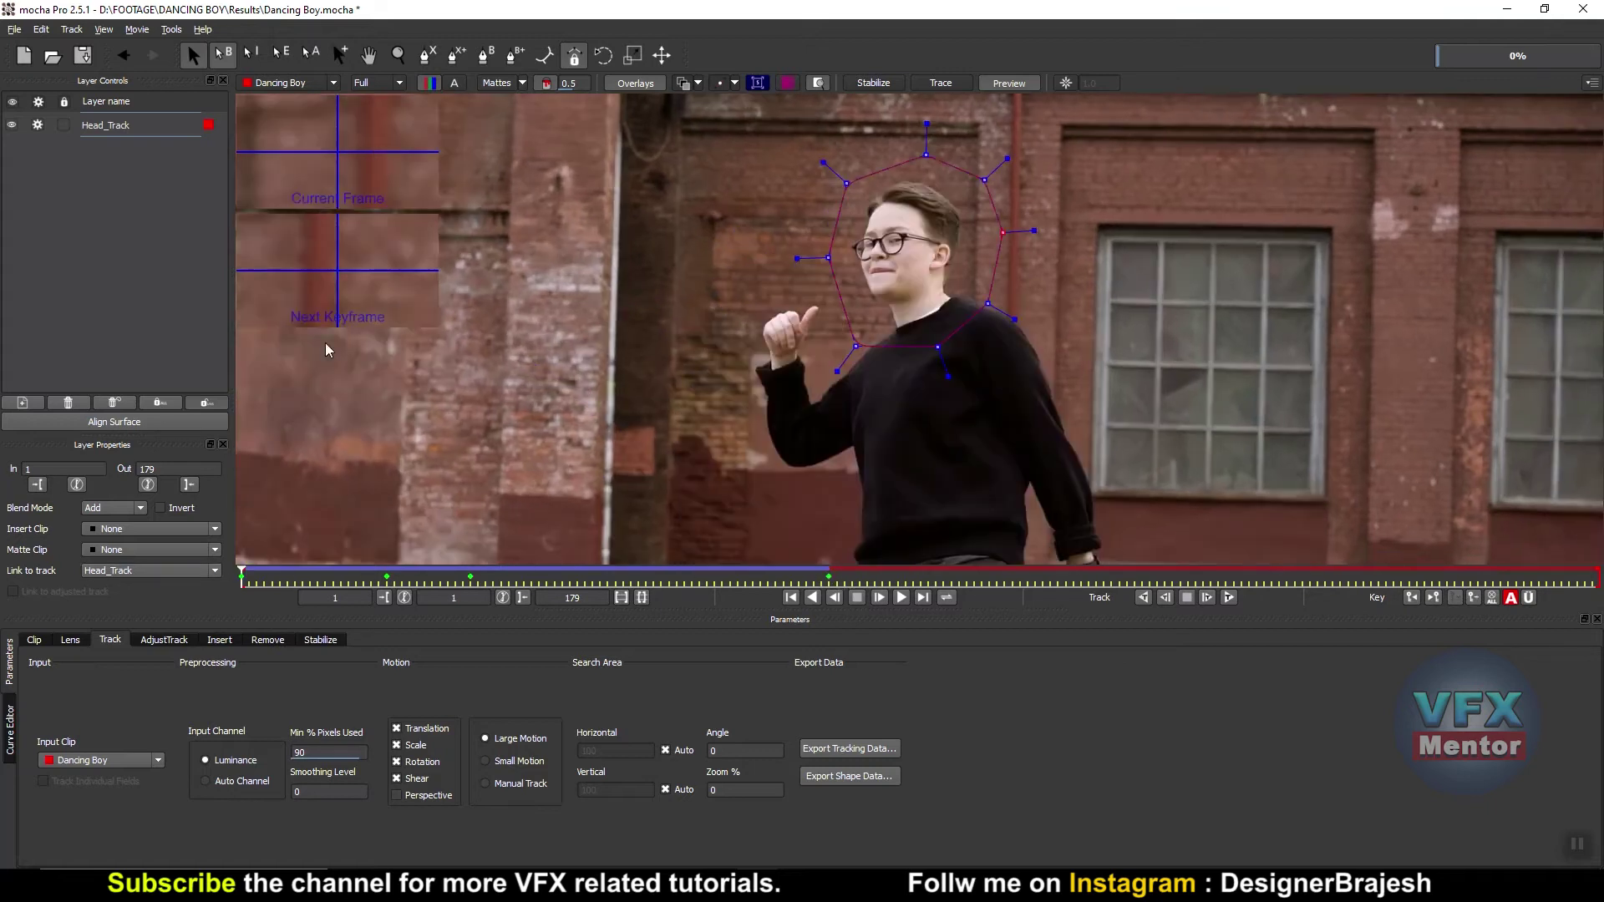
left_click(117, 136)
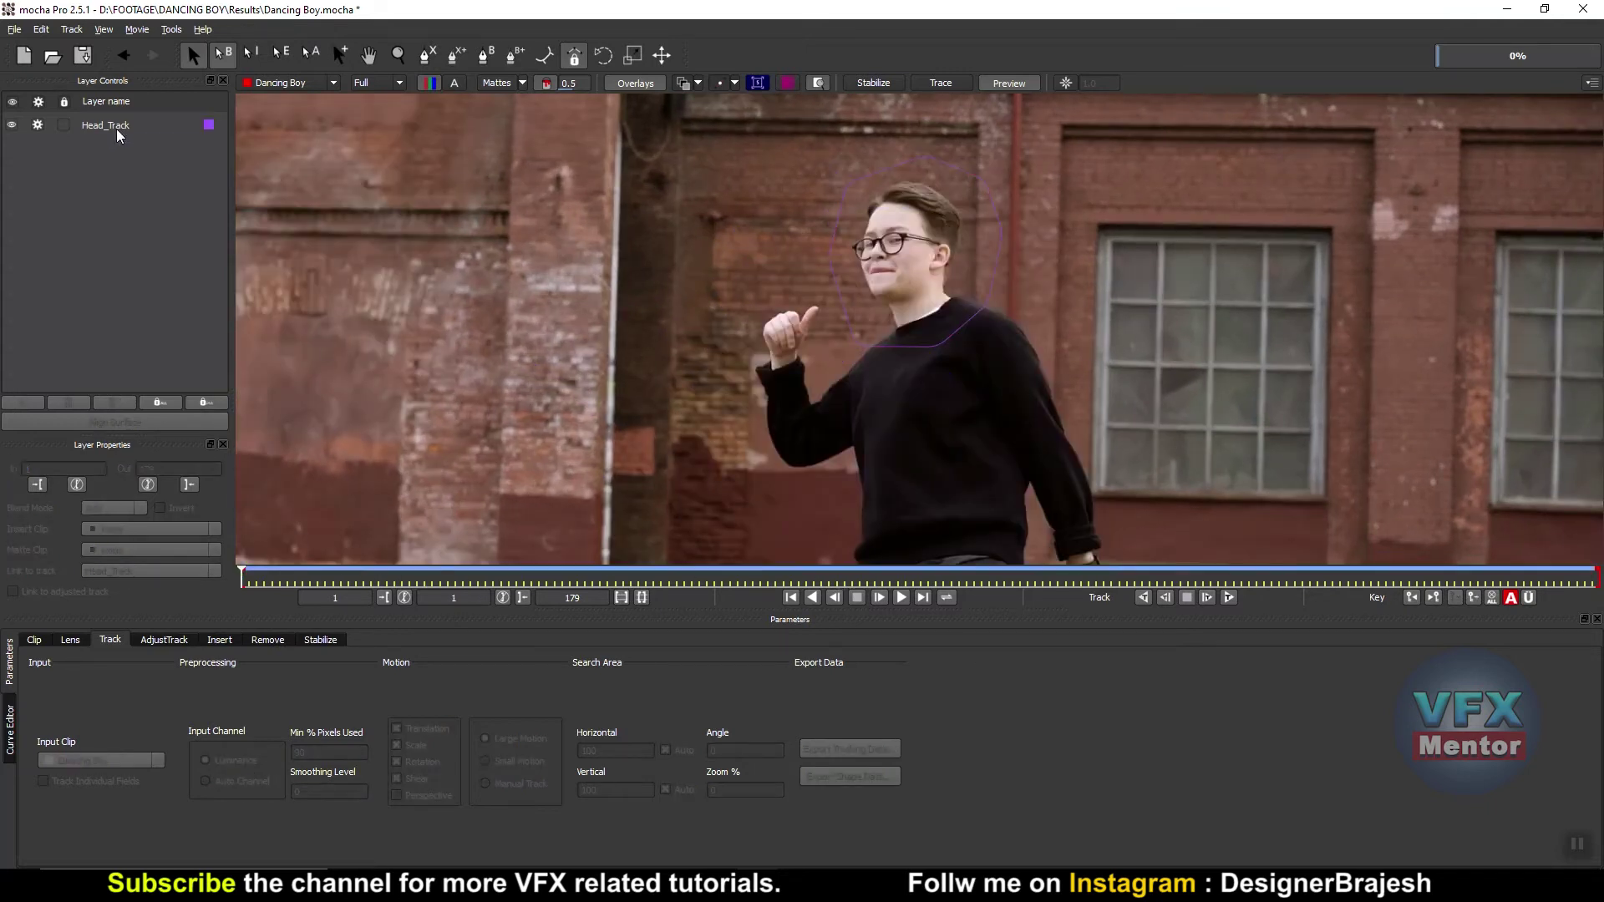
left_click(107, 134)
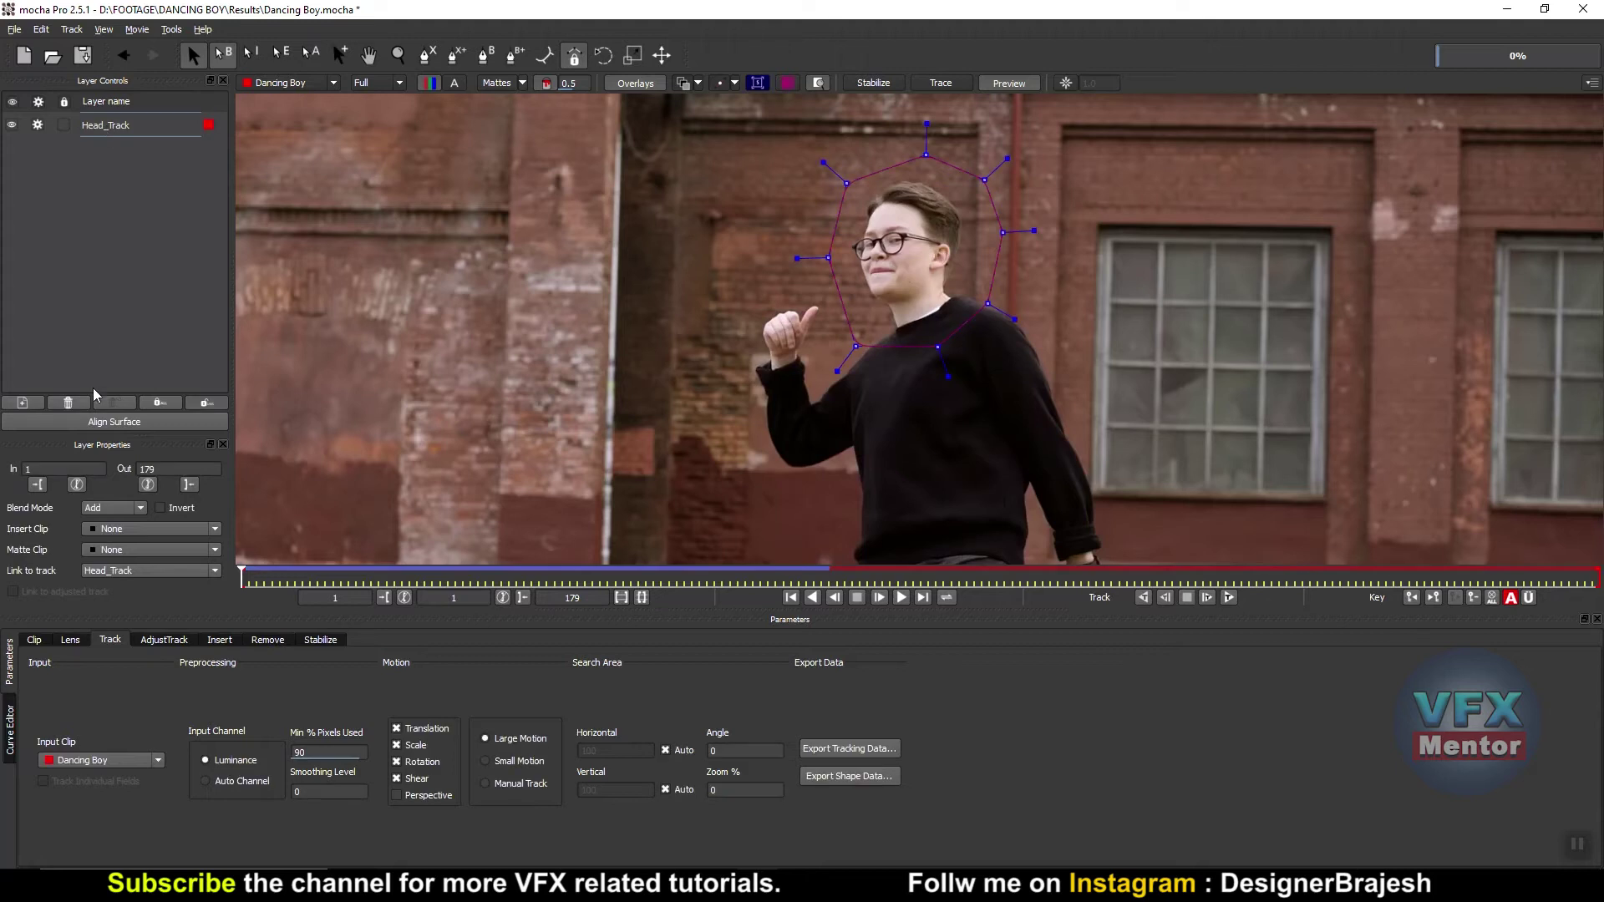
left_click(72, 402)
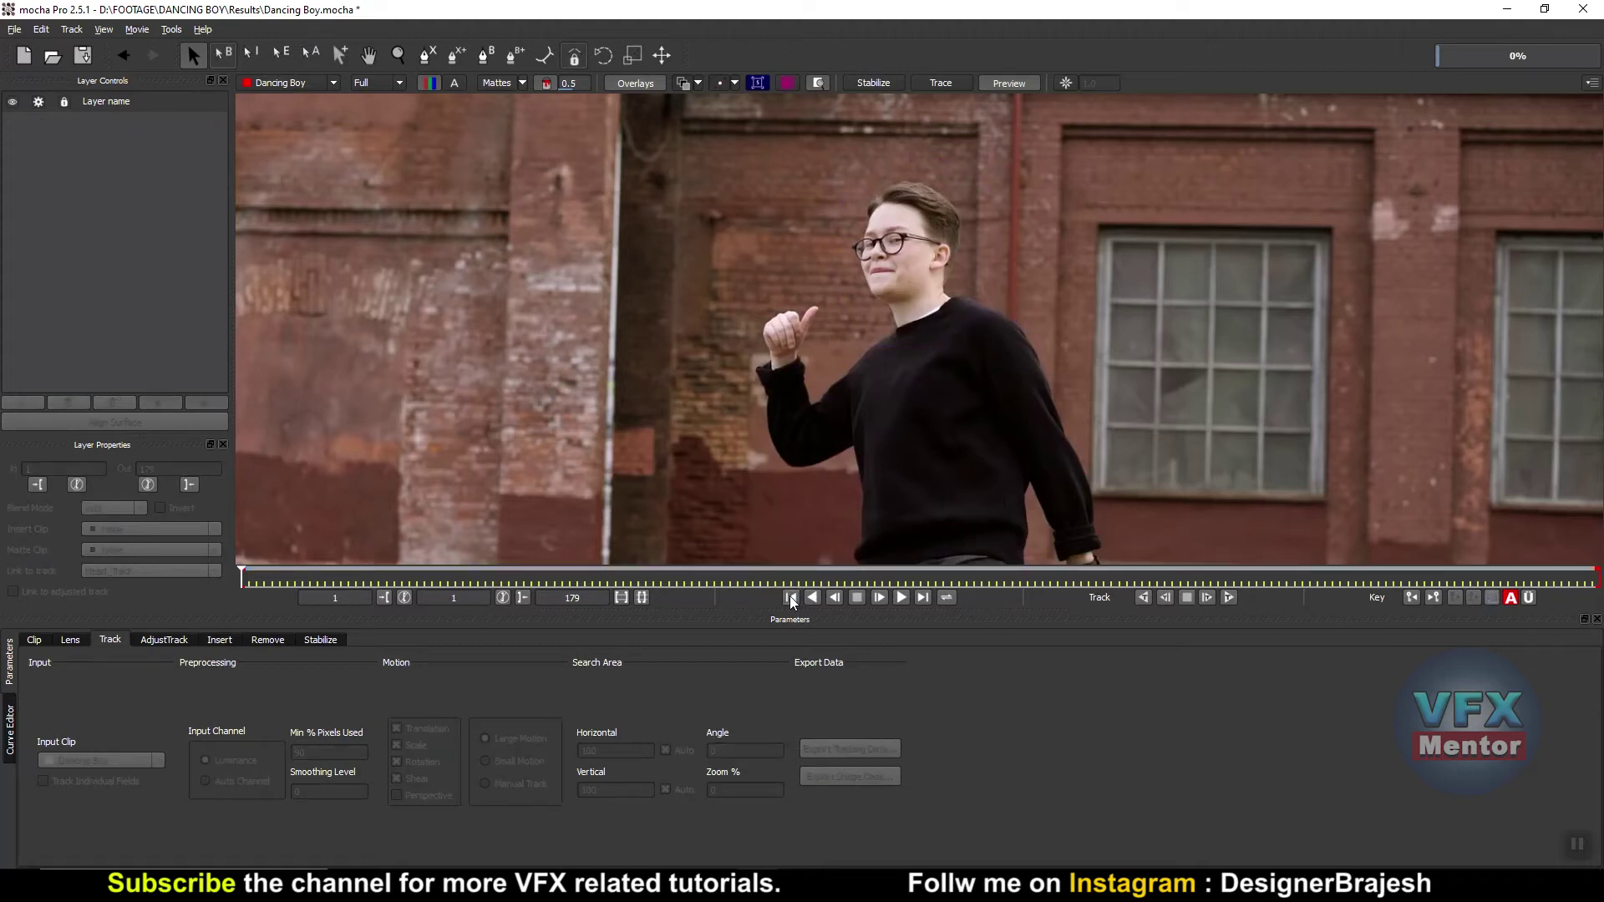
- Draw a tighter closed X-spline with more points around the head and neckline on frame 1, adjusting the points beside the chin
left_click(428, 55)
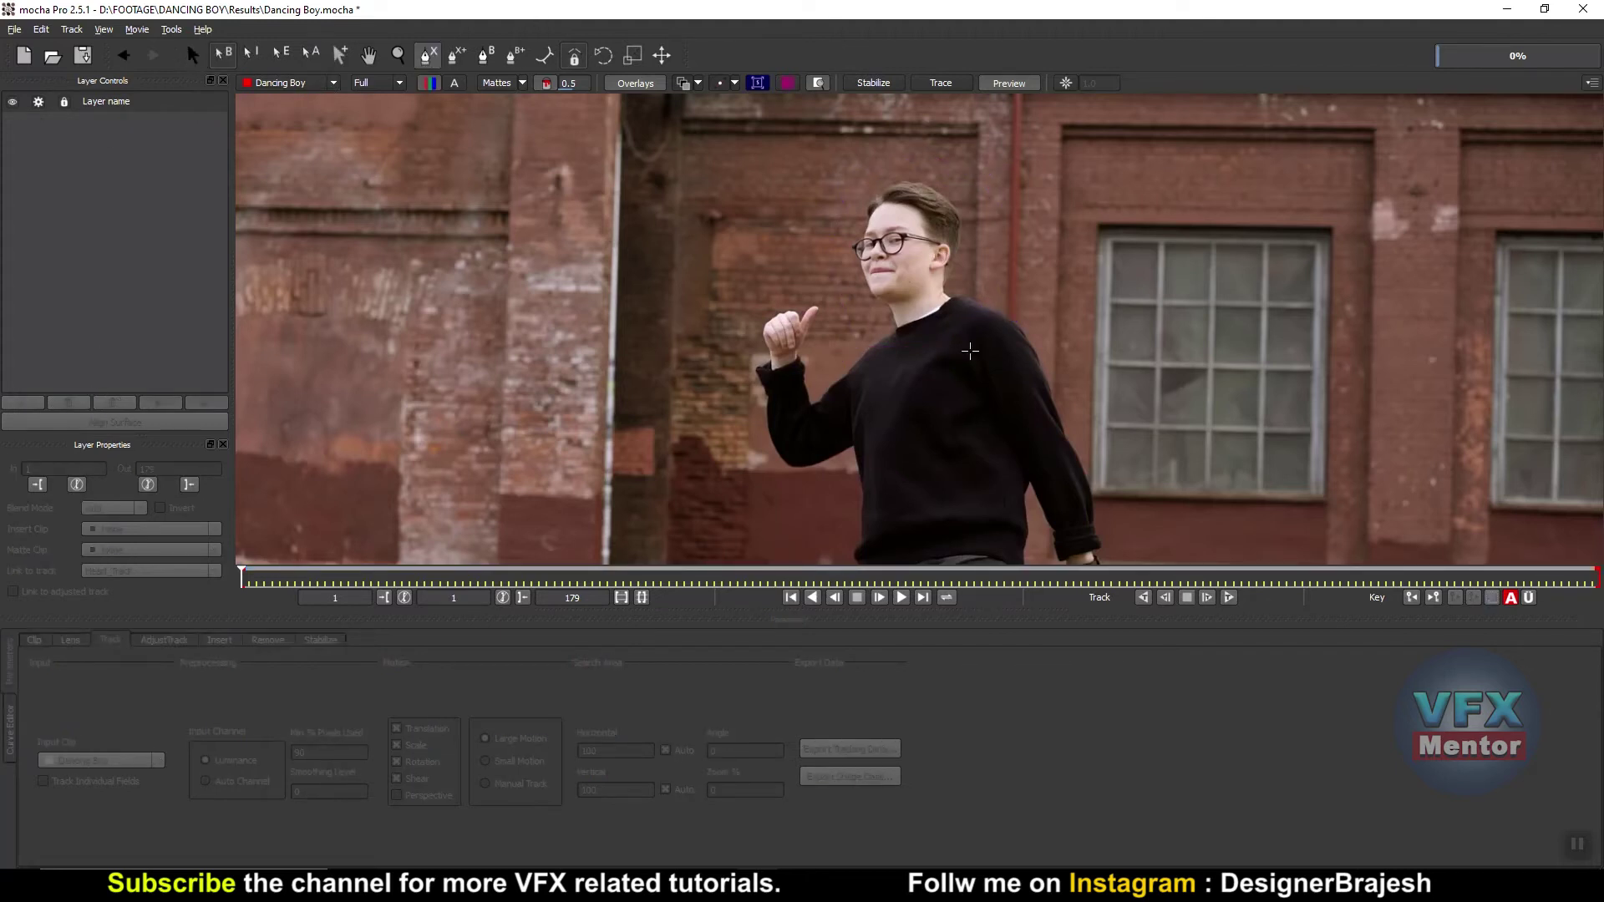
left_click(891, 327)
left_click(874, 306)
left_click(856, 279)
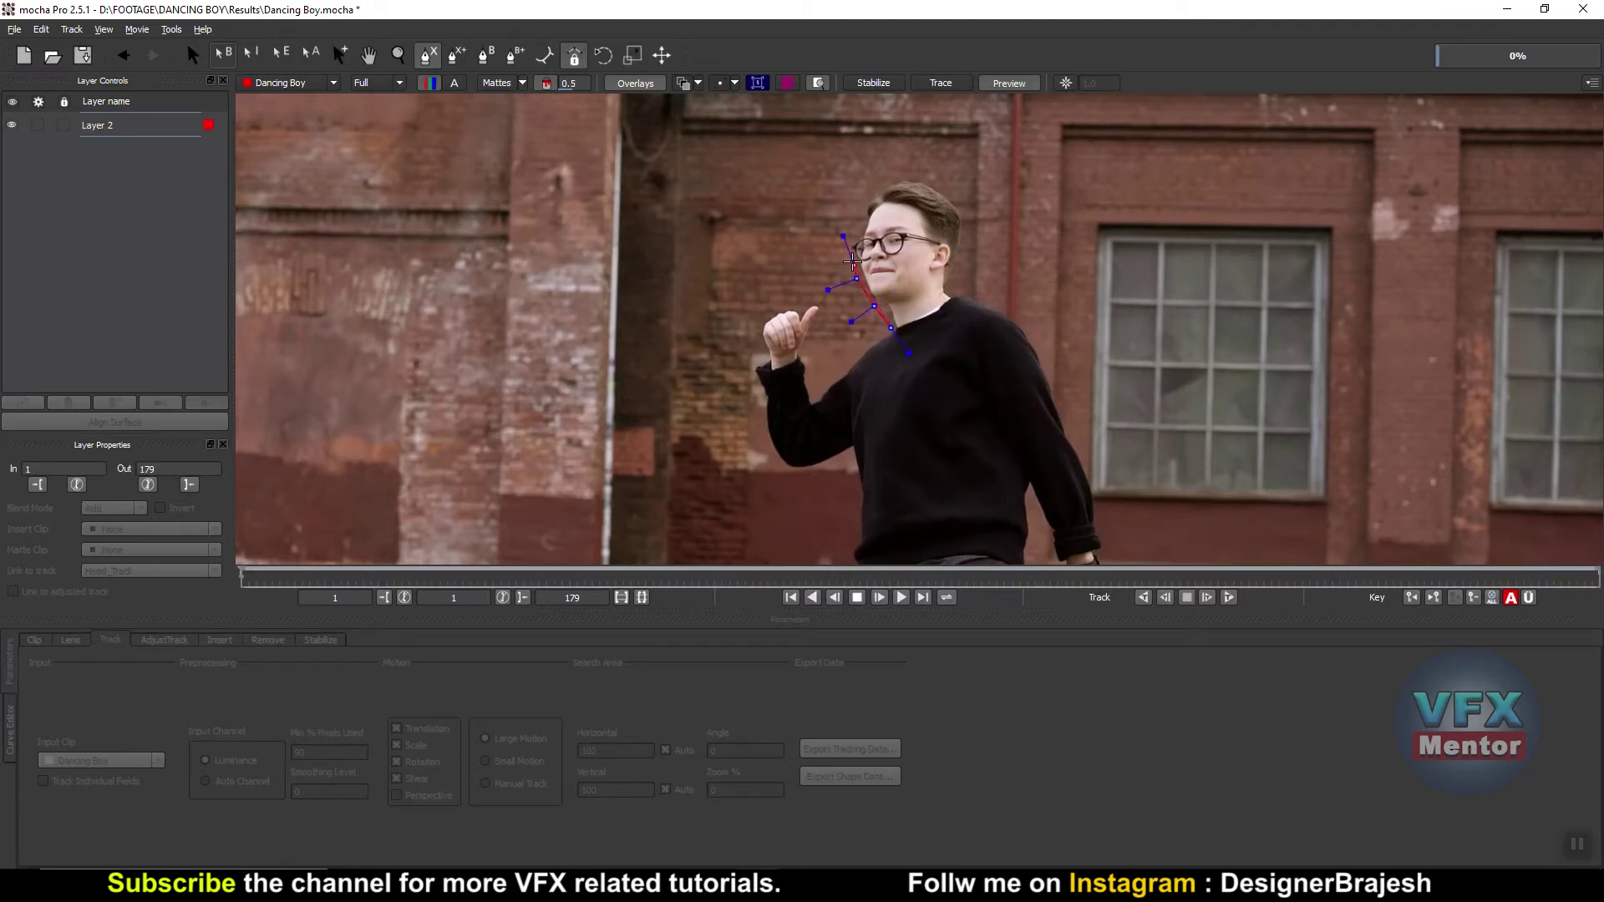
left_click(847, 240)
left_click(856, 219)
left_click(864, 195)
left_click(888, 180)
left_click(924, 172)
left_click(944, 181)
left_click(965, 204)
left_click(971, 233)
left_click(963, 266)
left_click(959, 288)
left_click(959, 312)
left_click(911, 334)
left_click(889, 329)
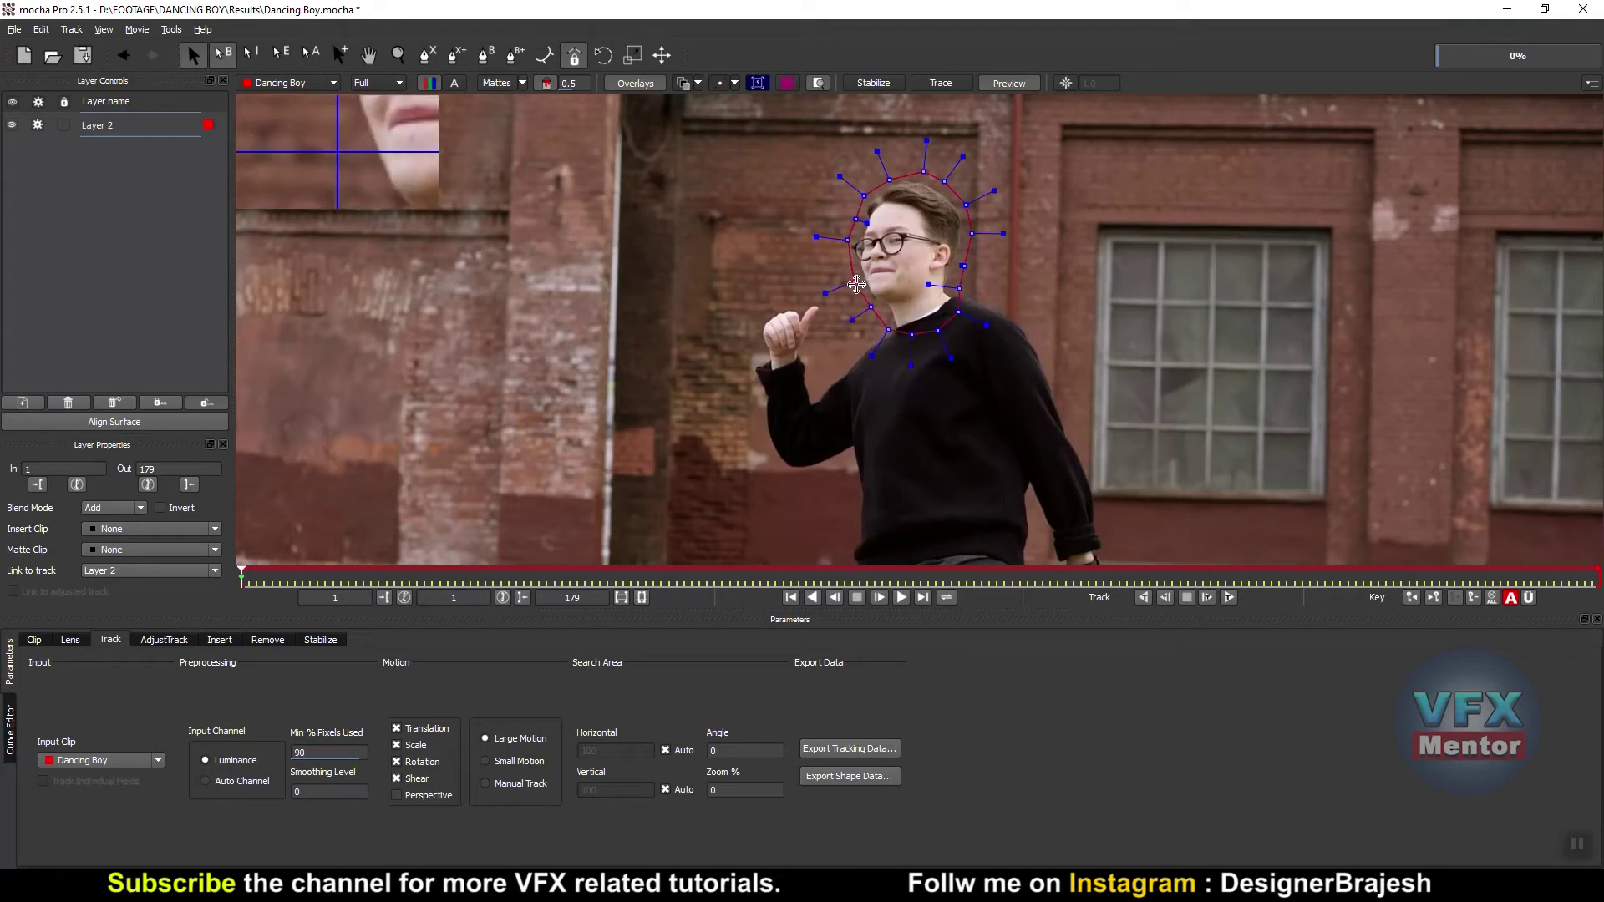
left_click_drag(871, 307, 869, 311)
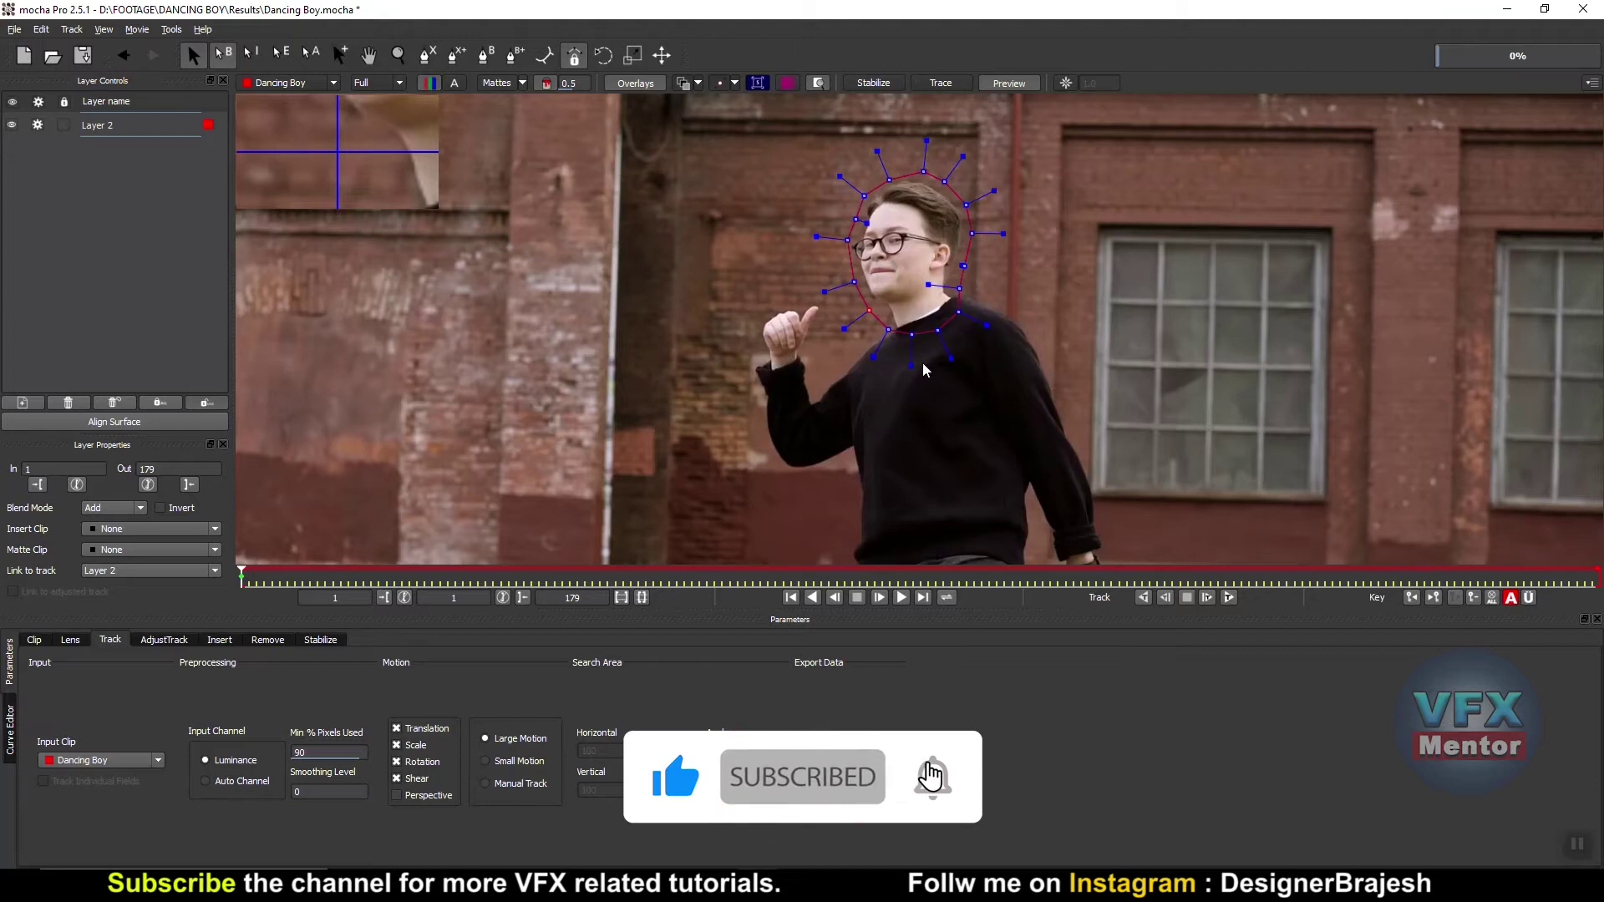
- Track Layer 2 forward up to frame 71, and return to the first frame
left_click(1228, 597)
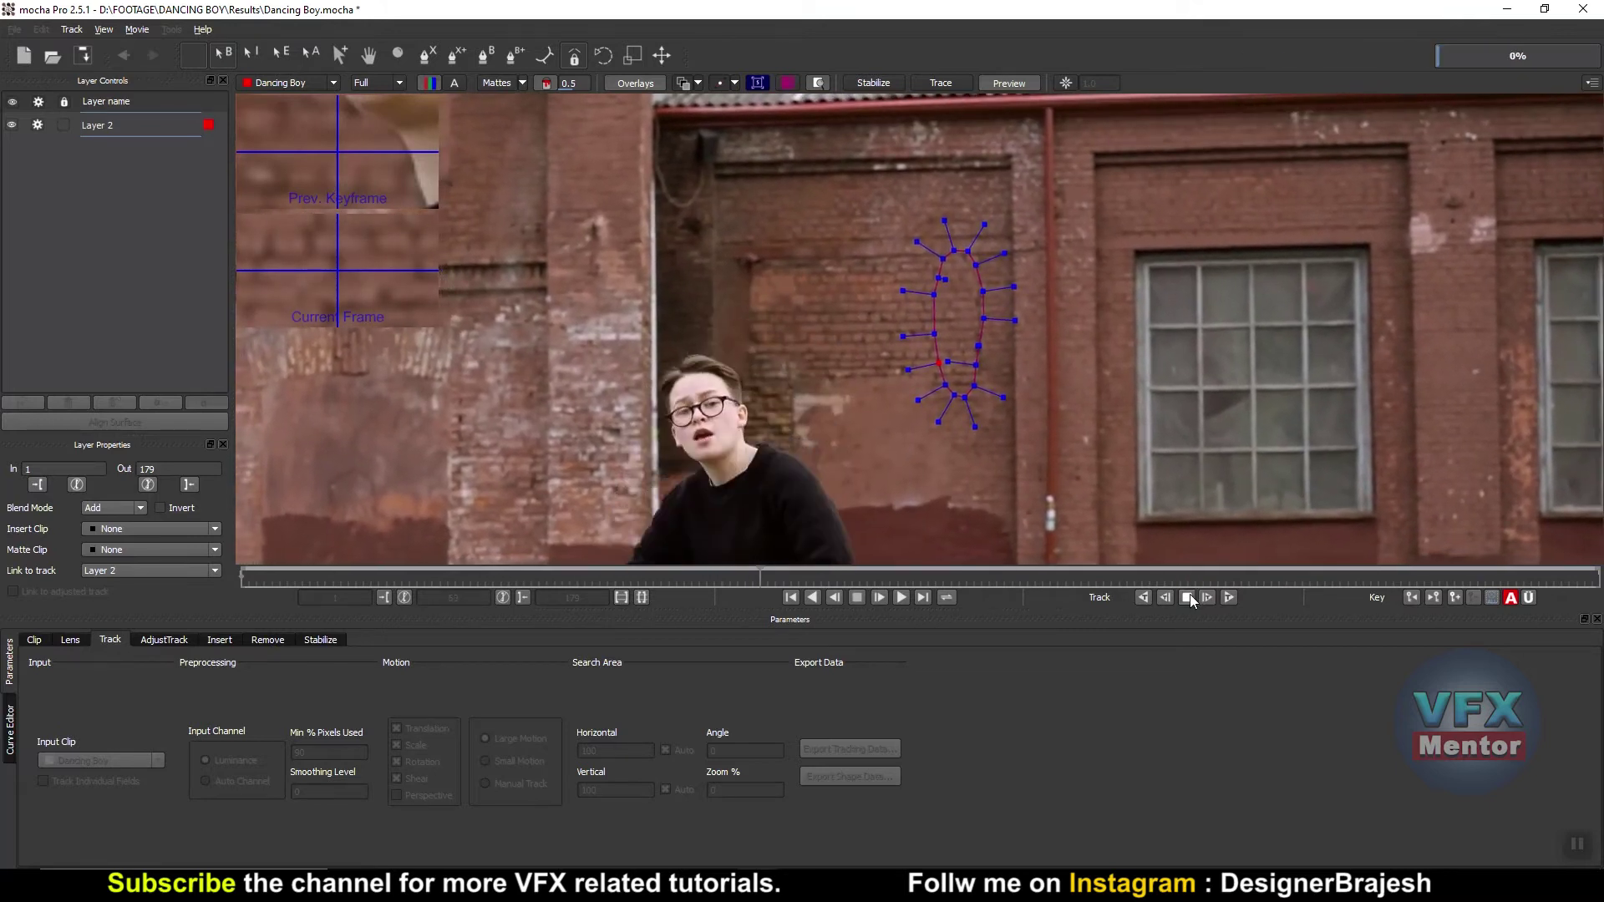
left_click(1187, 596)
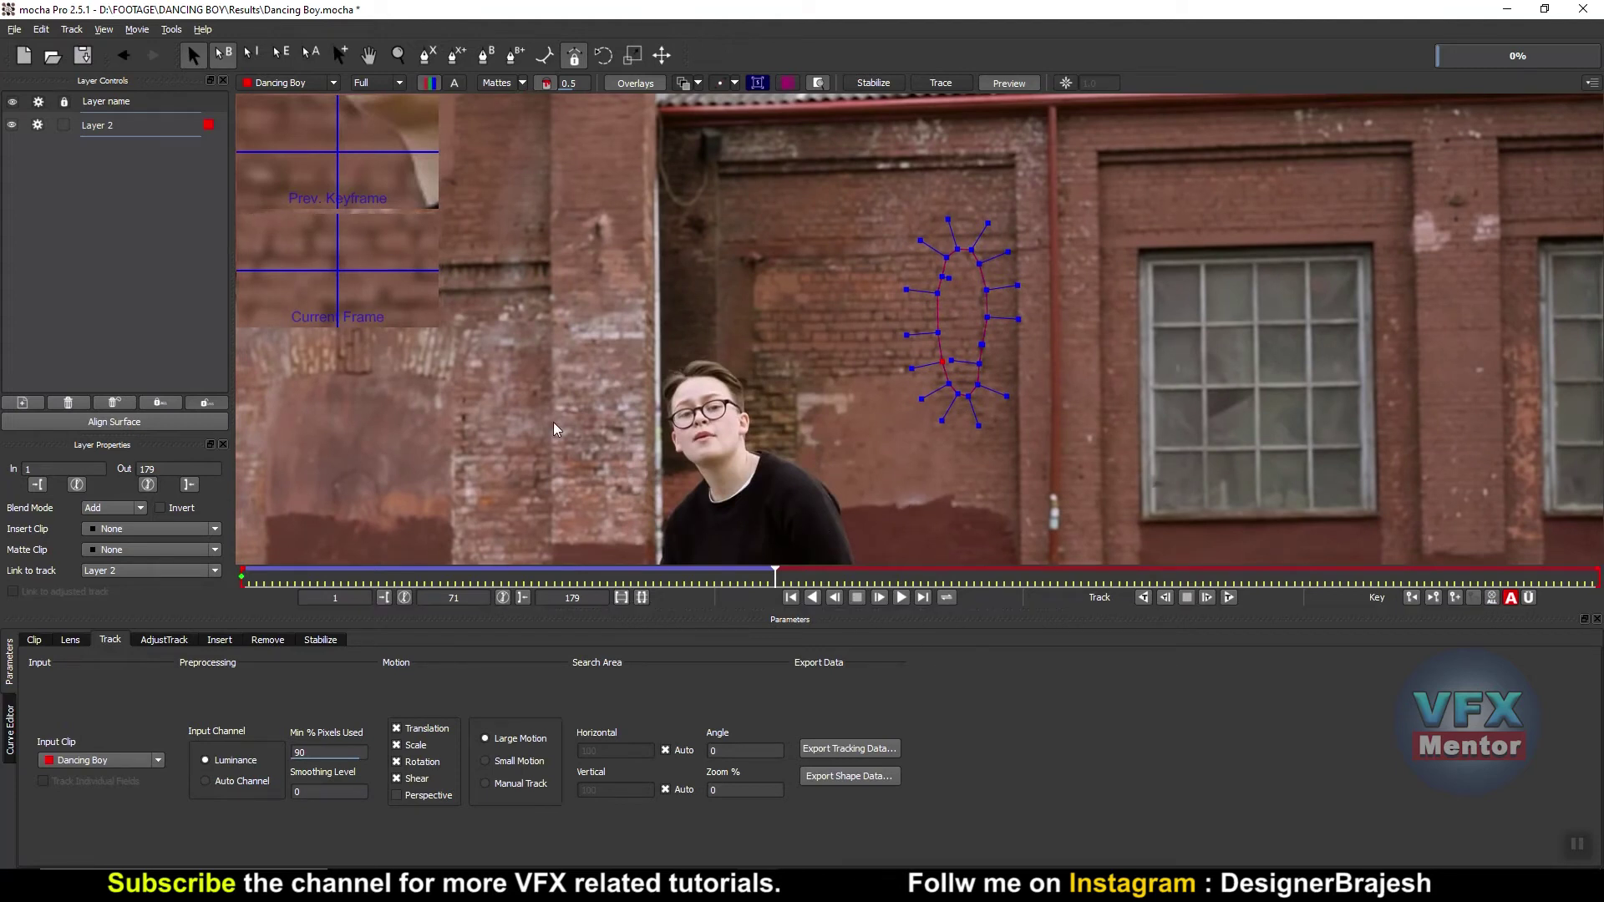
left_click(791, 597)
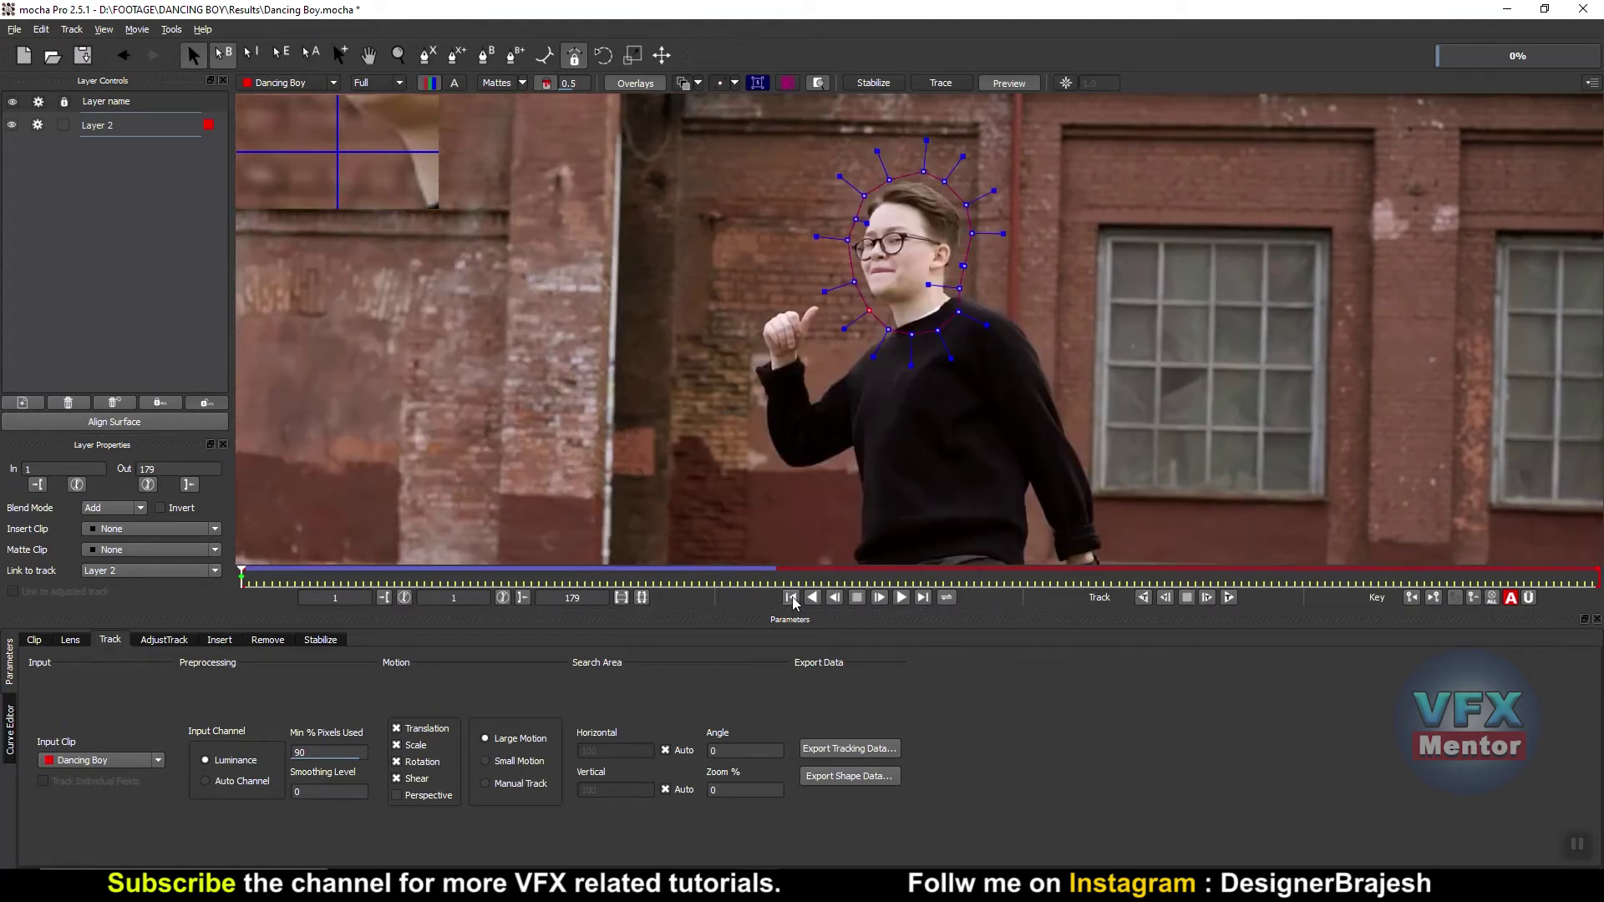
- Remove the keyframes from Layer 2's spline
left_click(1492, 598)
left_click(838, 463)
left_click(1510, 598)
- Play the clip in a wider view to review how Layer 2's spline follows the head, and return to frame 1
scroll(1138, 320, "down", 2)
key("x")
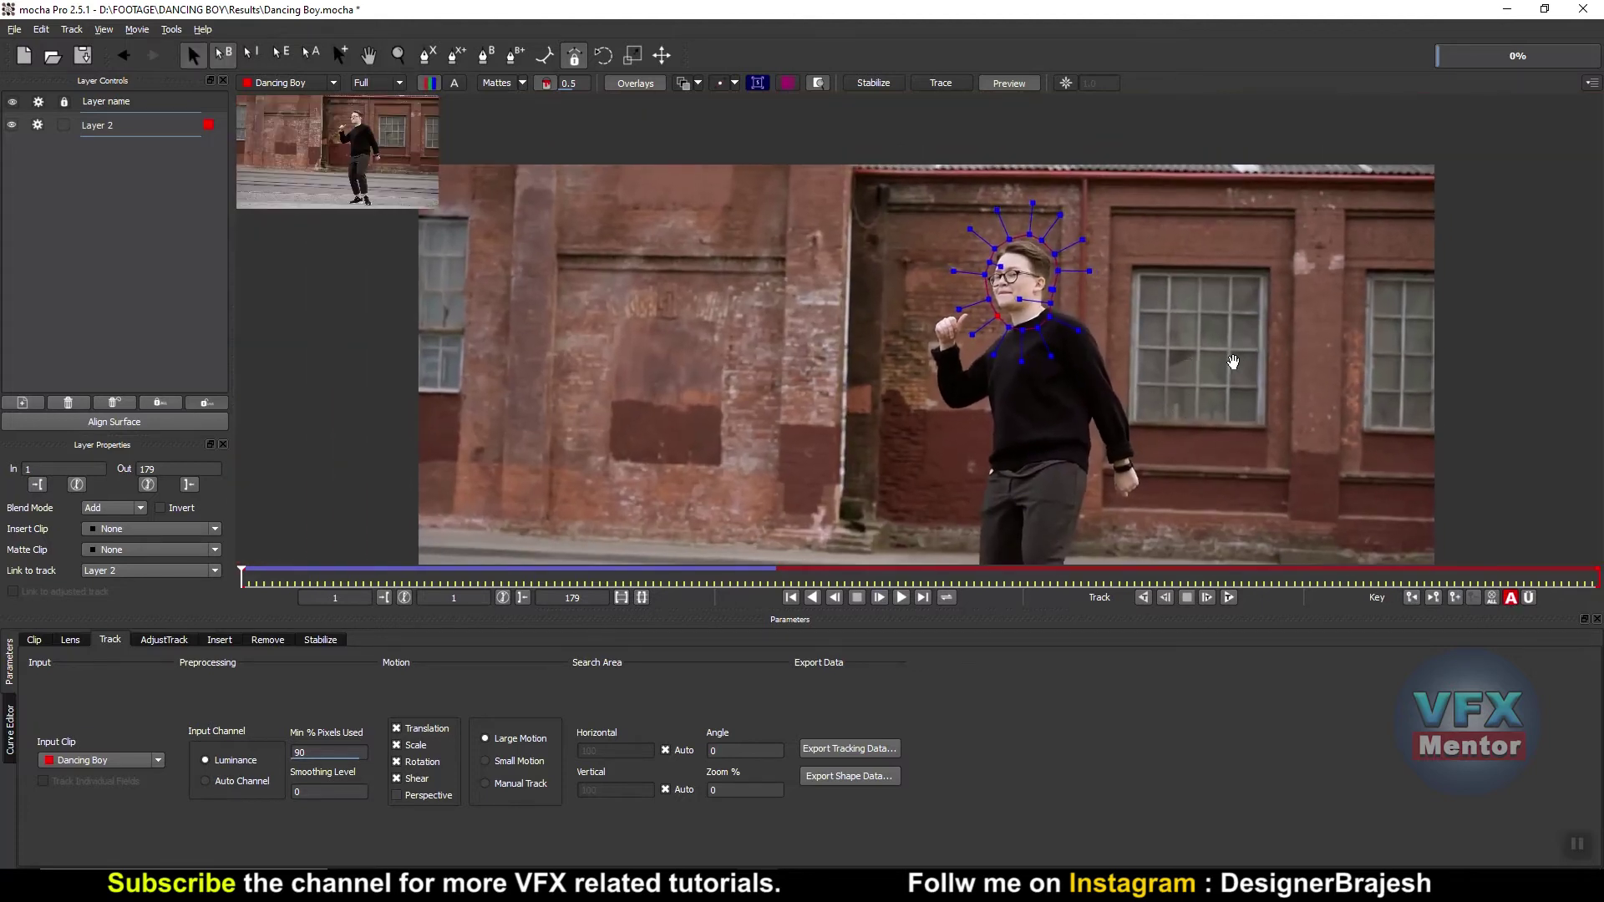
left_click_drag(1236, 368, 1031, 350)
key("s")
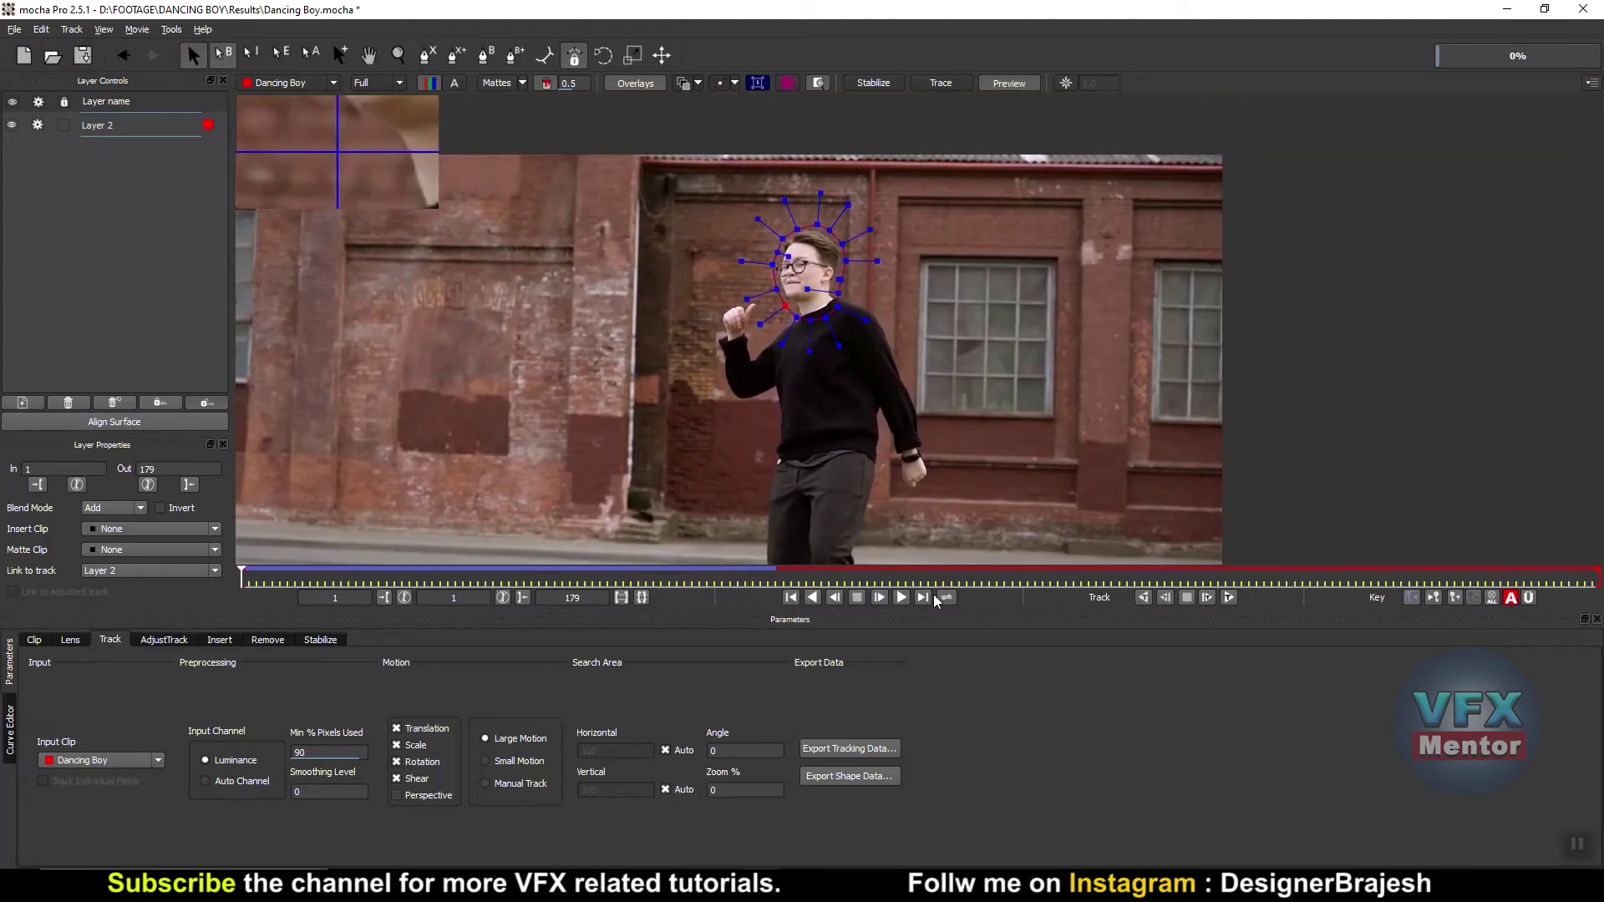
left_click(902, 597)
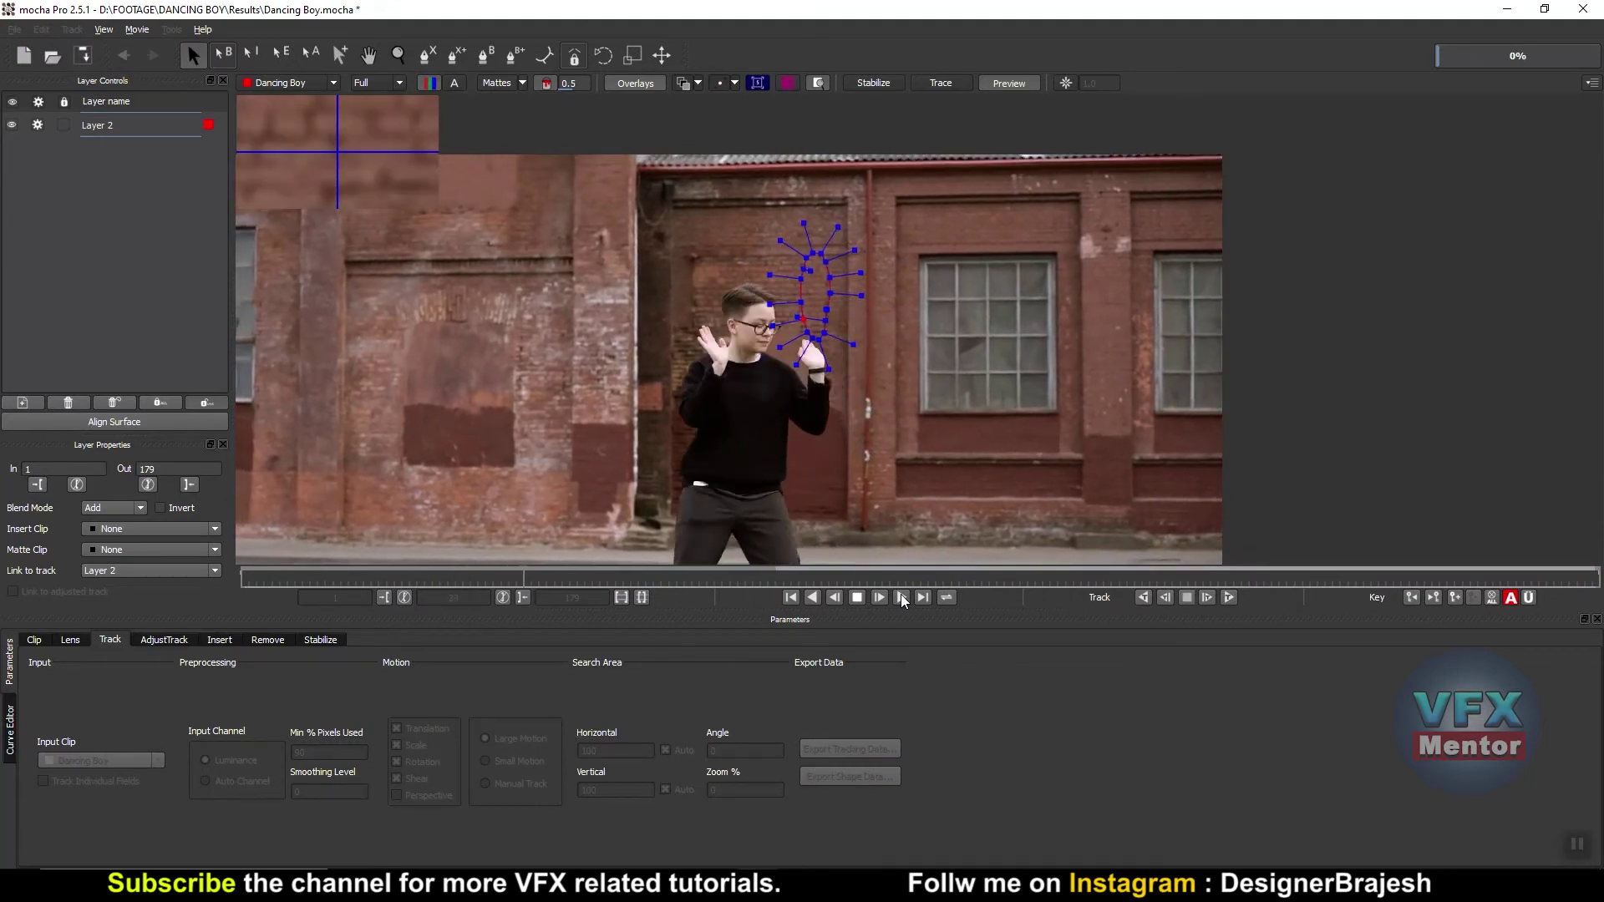
left_click(856, 596)
left_click(792, 597)
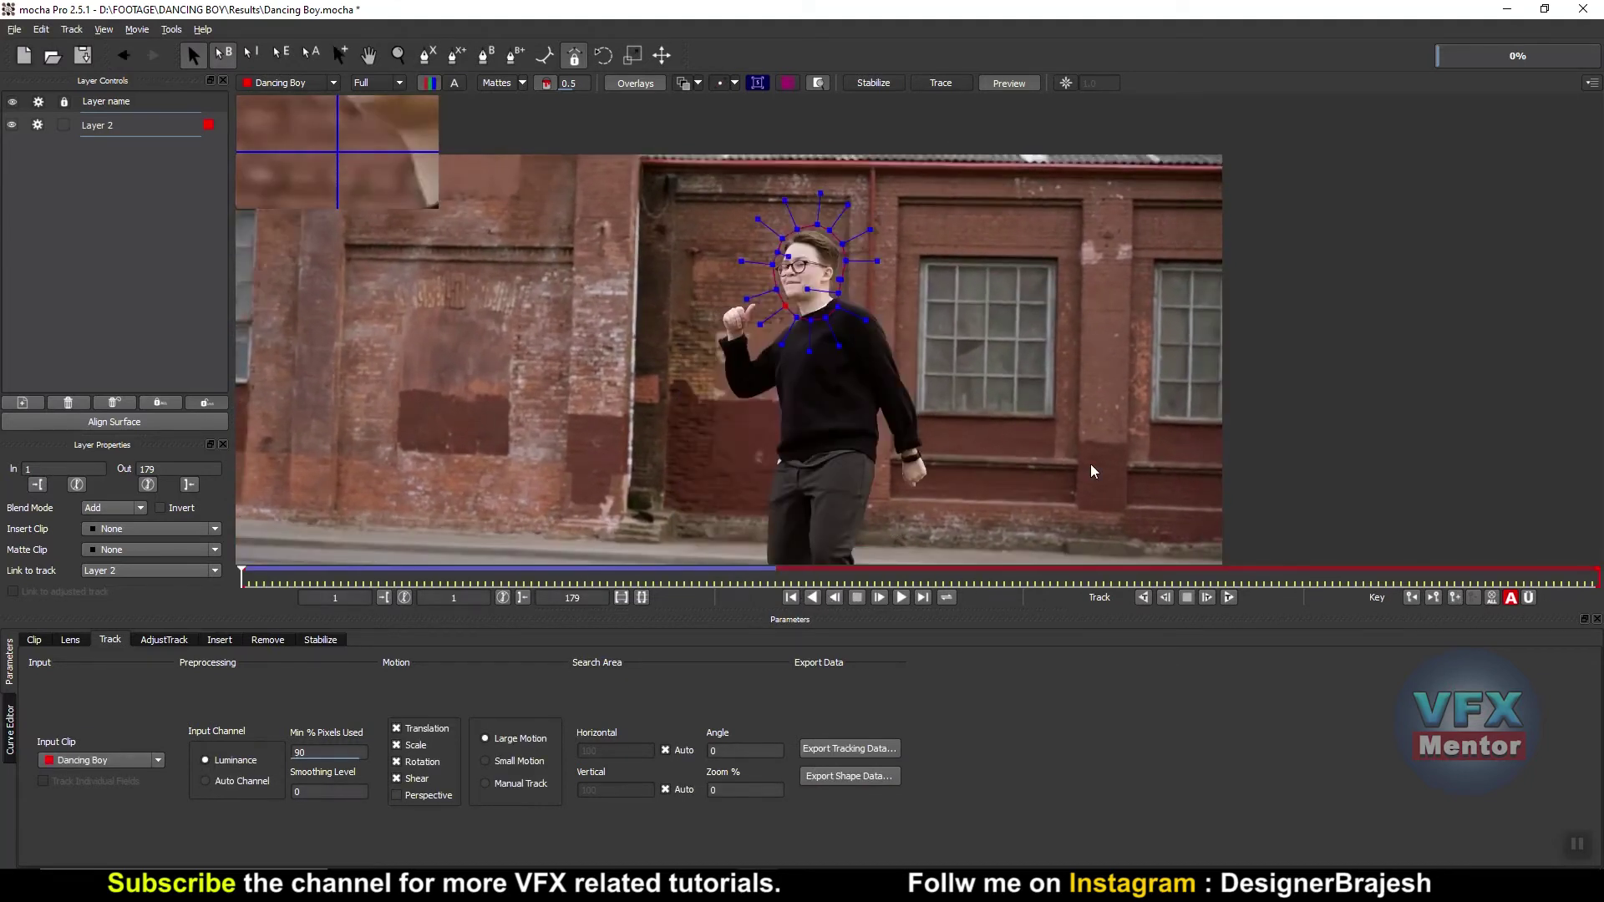
- Delete Layer 2 with its head spline
left_click(94, 144)
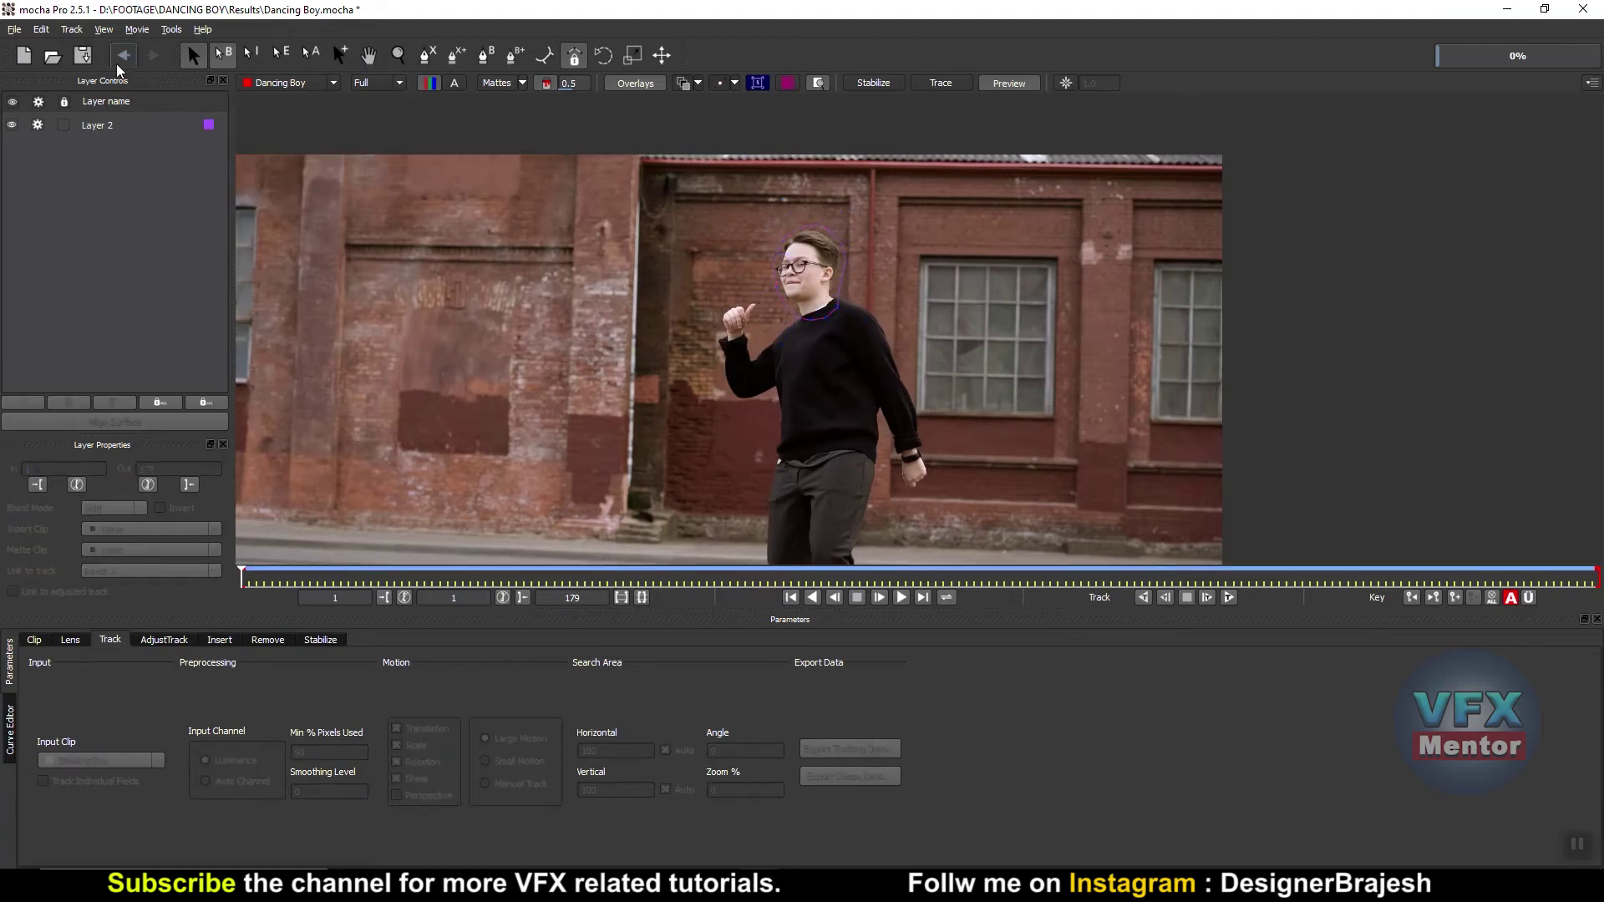
left_click(96, 128)
left_click(69, 402)
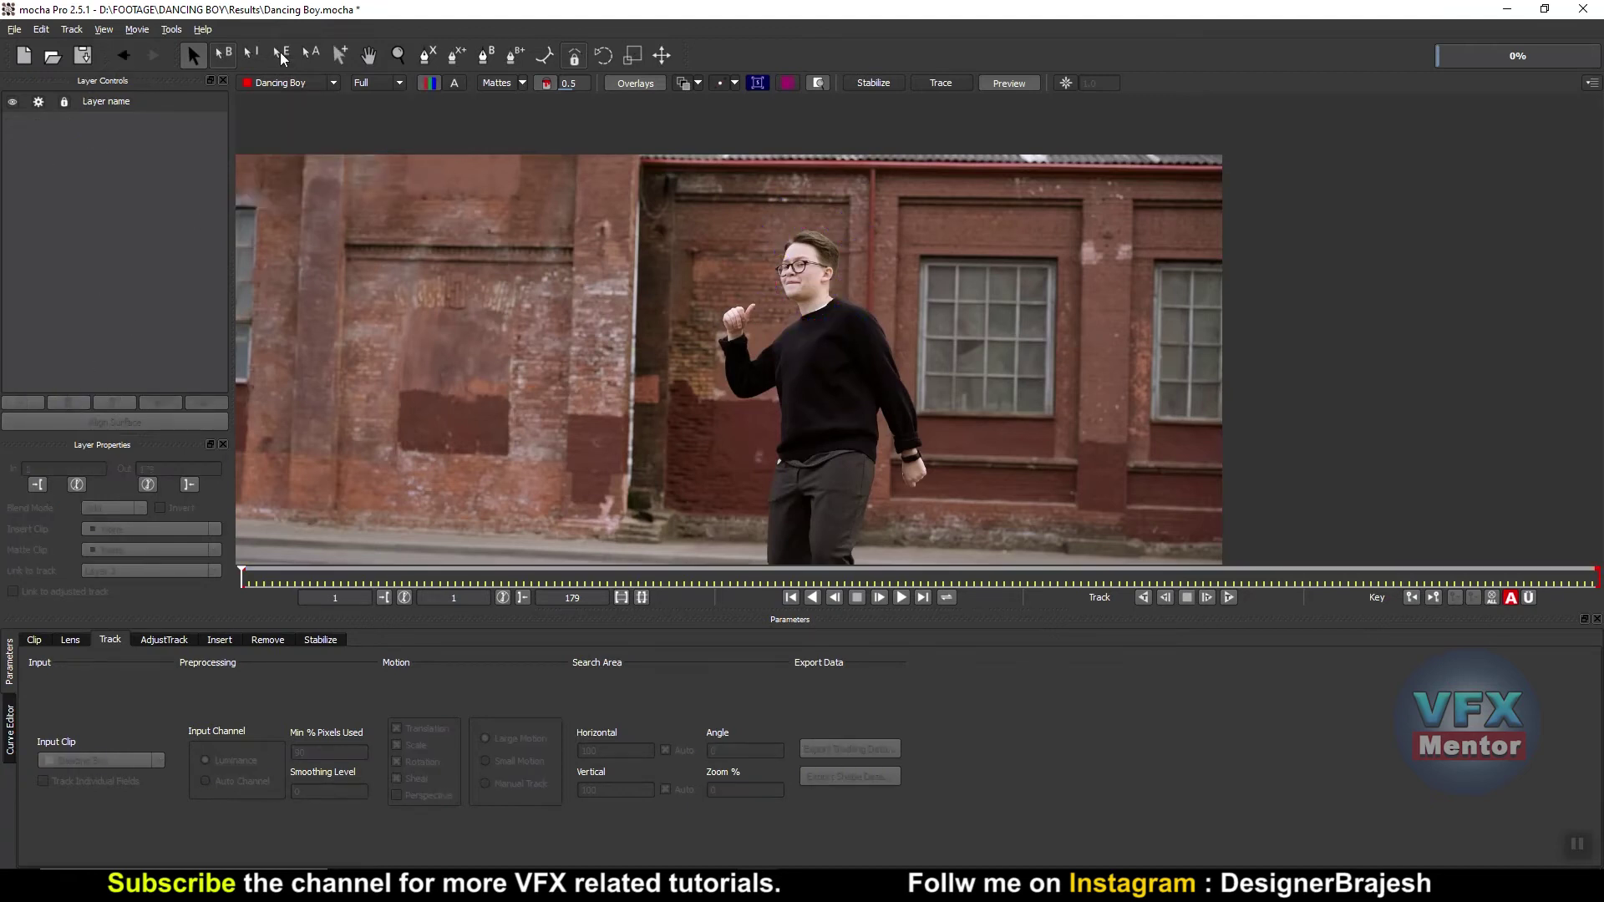
- Draw a closed four-point X-spline around the brick surround of the window beside the boy
left_click(428, 55)
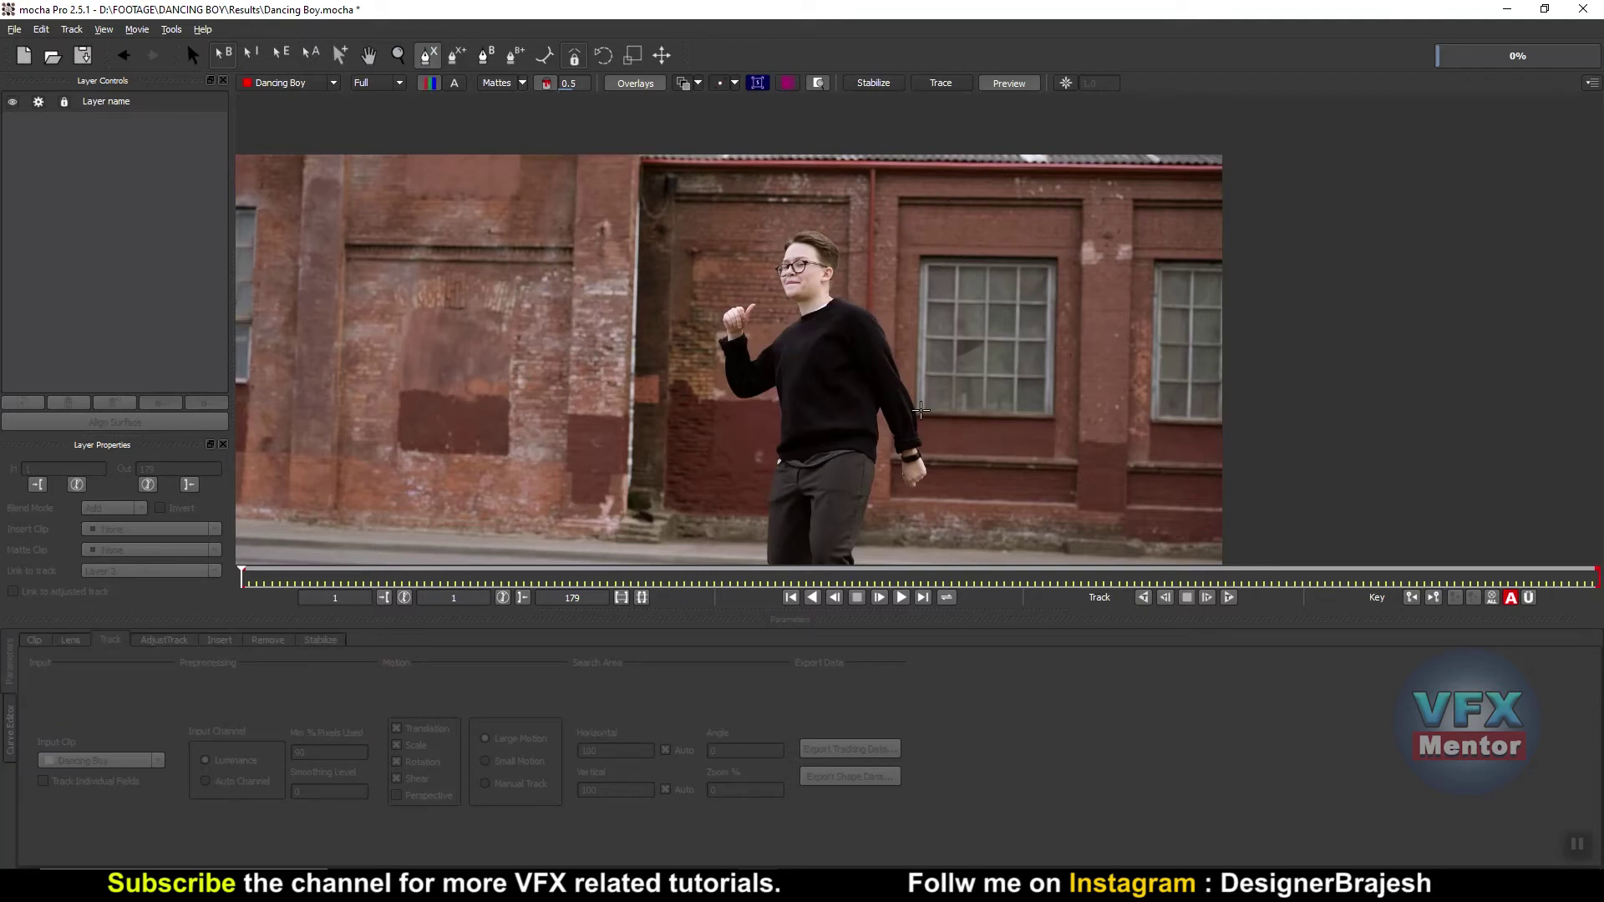
left_click(905, 233)
left_click(895, 460)
left_click(1072, 460)
left_click(1072, 232)
right_click(1099, 215)
- Square off the four corners of the window surround spline, and track its layer forward to frame 179
left_click_drag(1098, 212, 1139, 168)
left_click_drag(883, 210, 848, 173)
left_click_drag(872, 477, 869, 486)
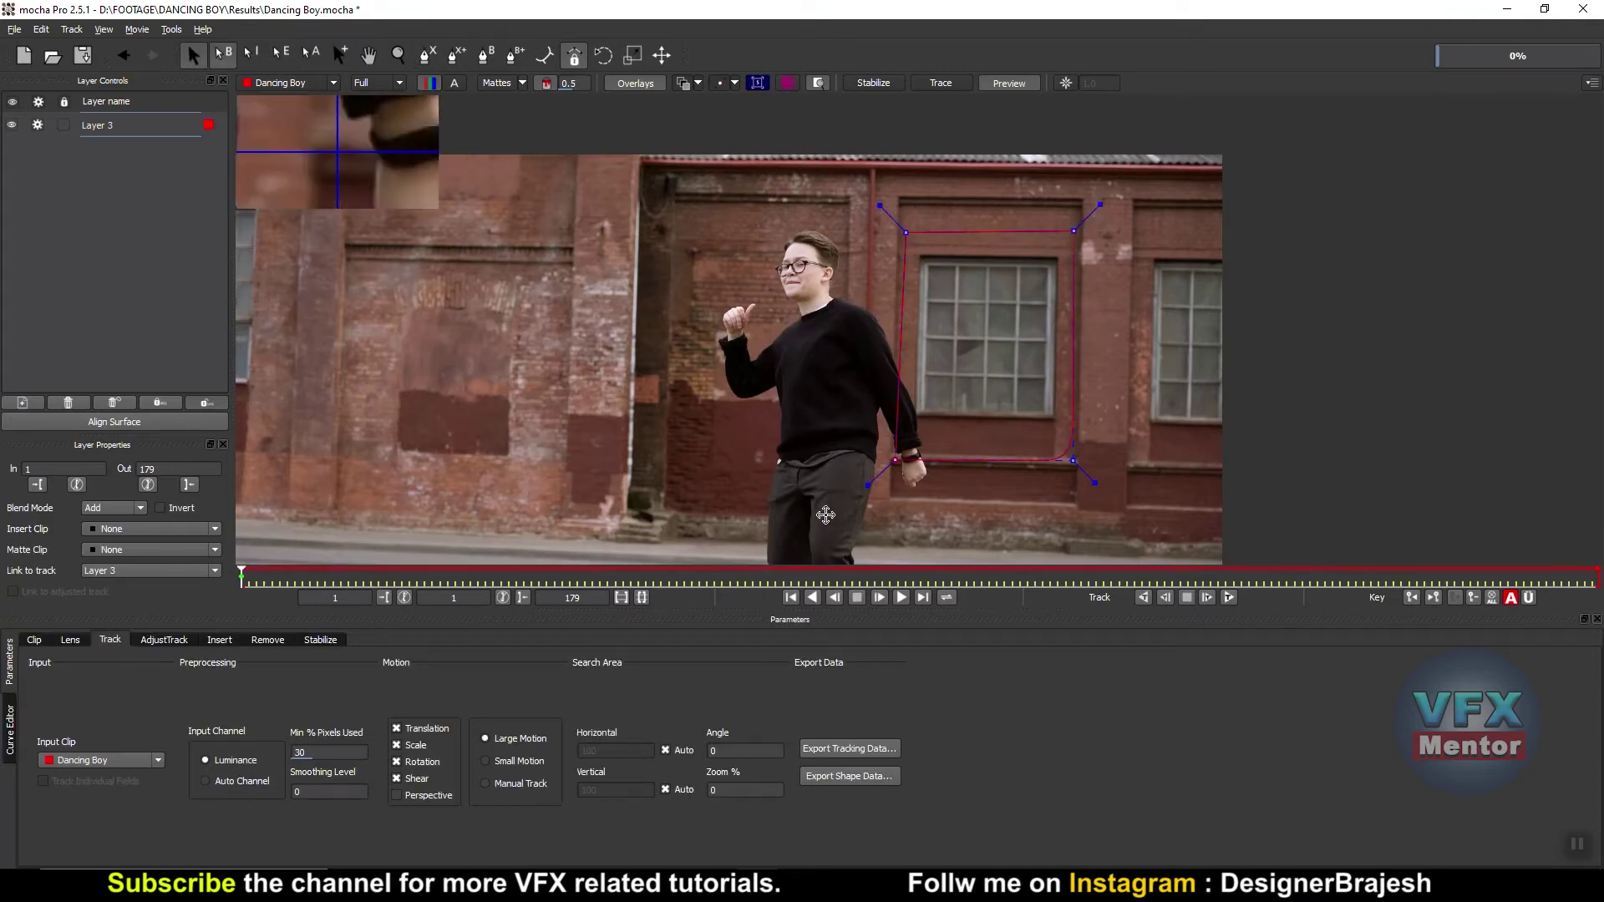
left_click_drag(1094, 482, 1099, 487)
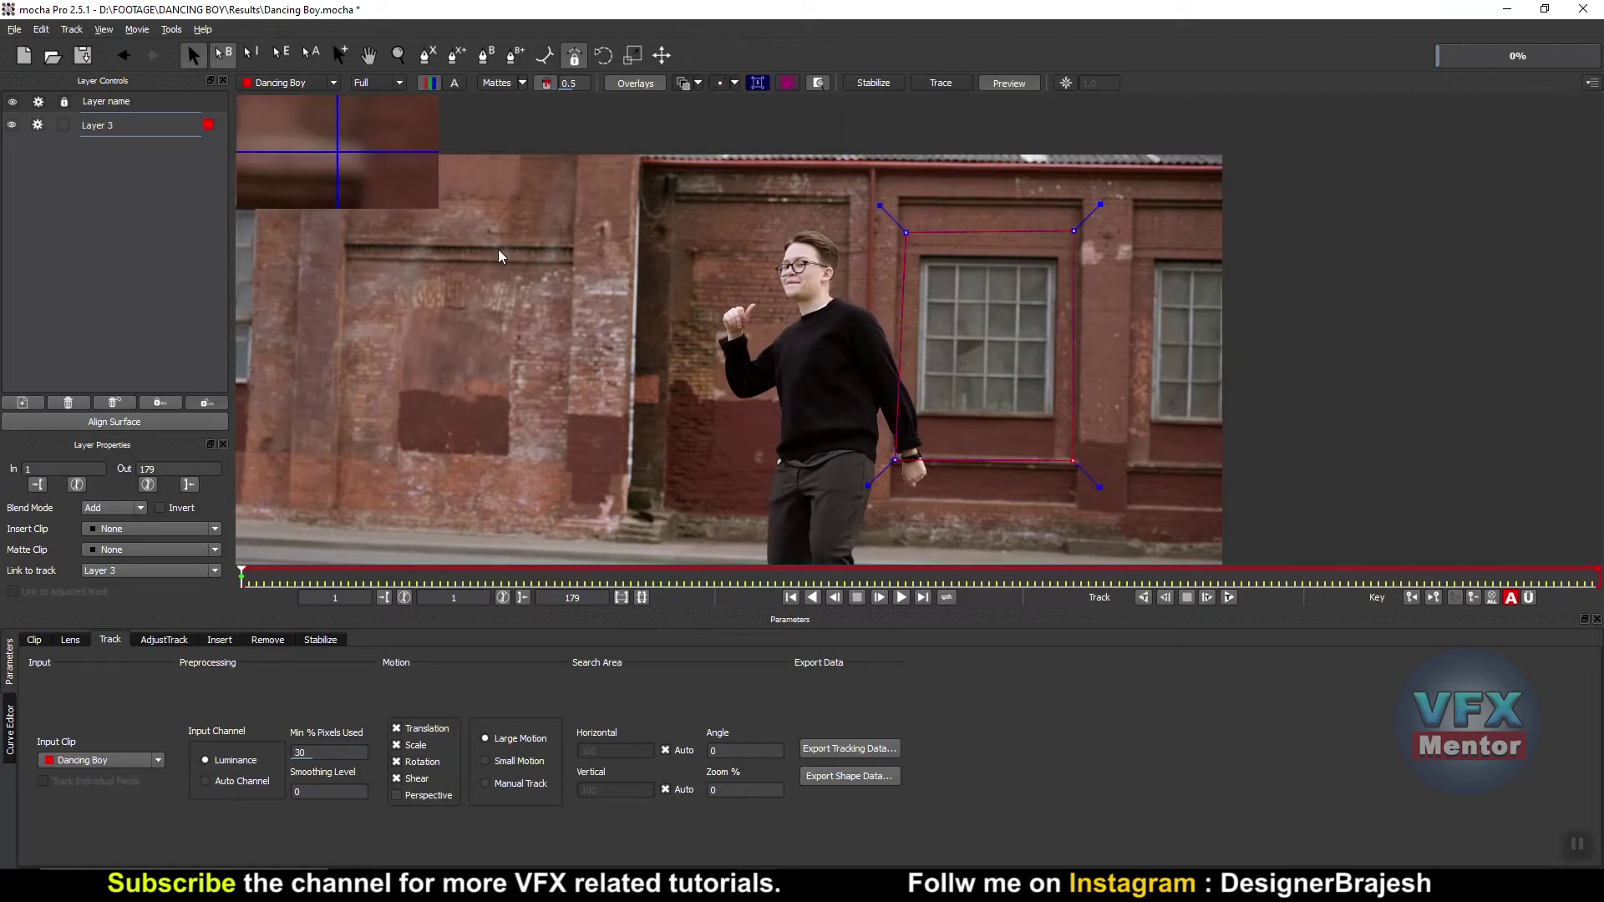
left_click(1229, 596)
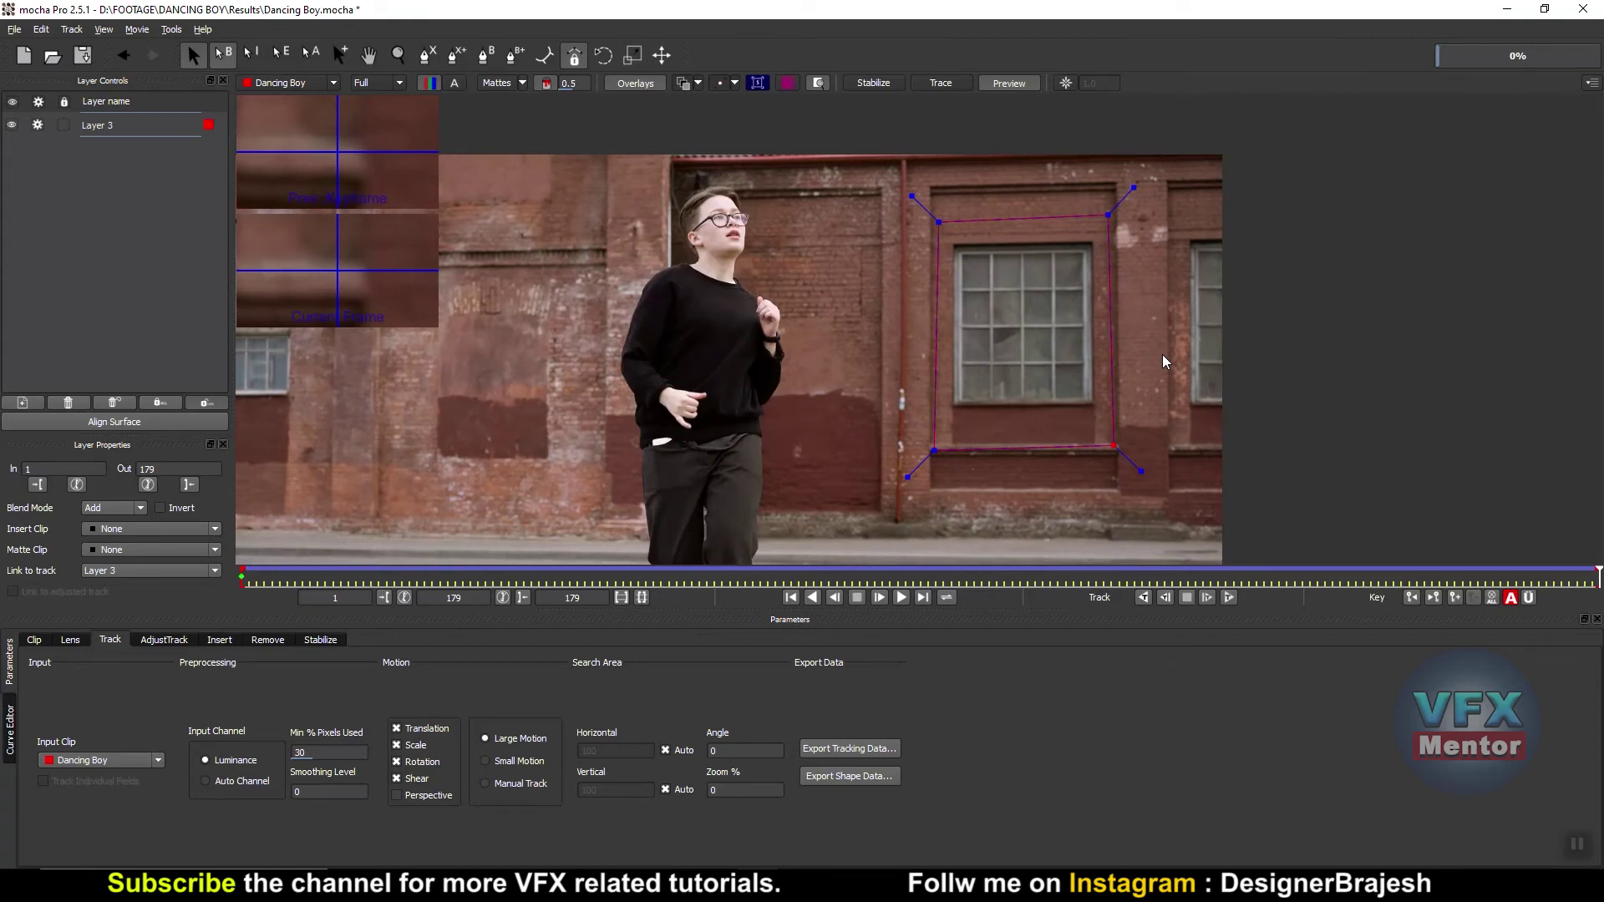
- Rename the tracked layer Window_Track and return to the first frame
double_click(97, 124)
left_click_drag(114, 124, 83, 124)
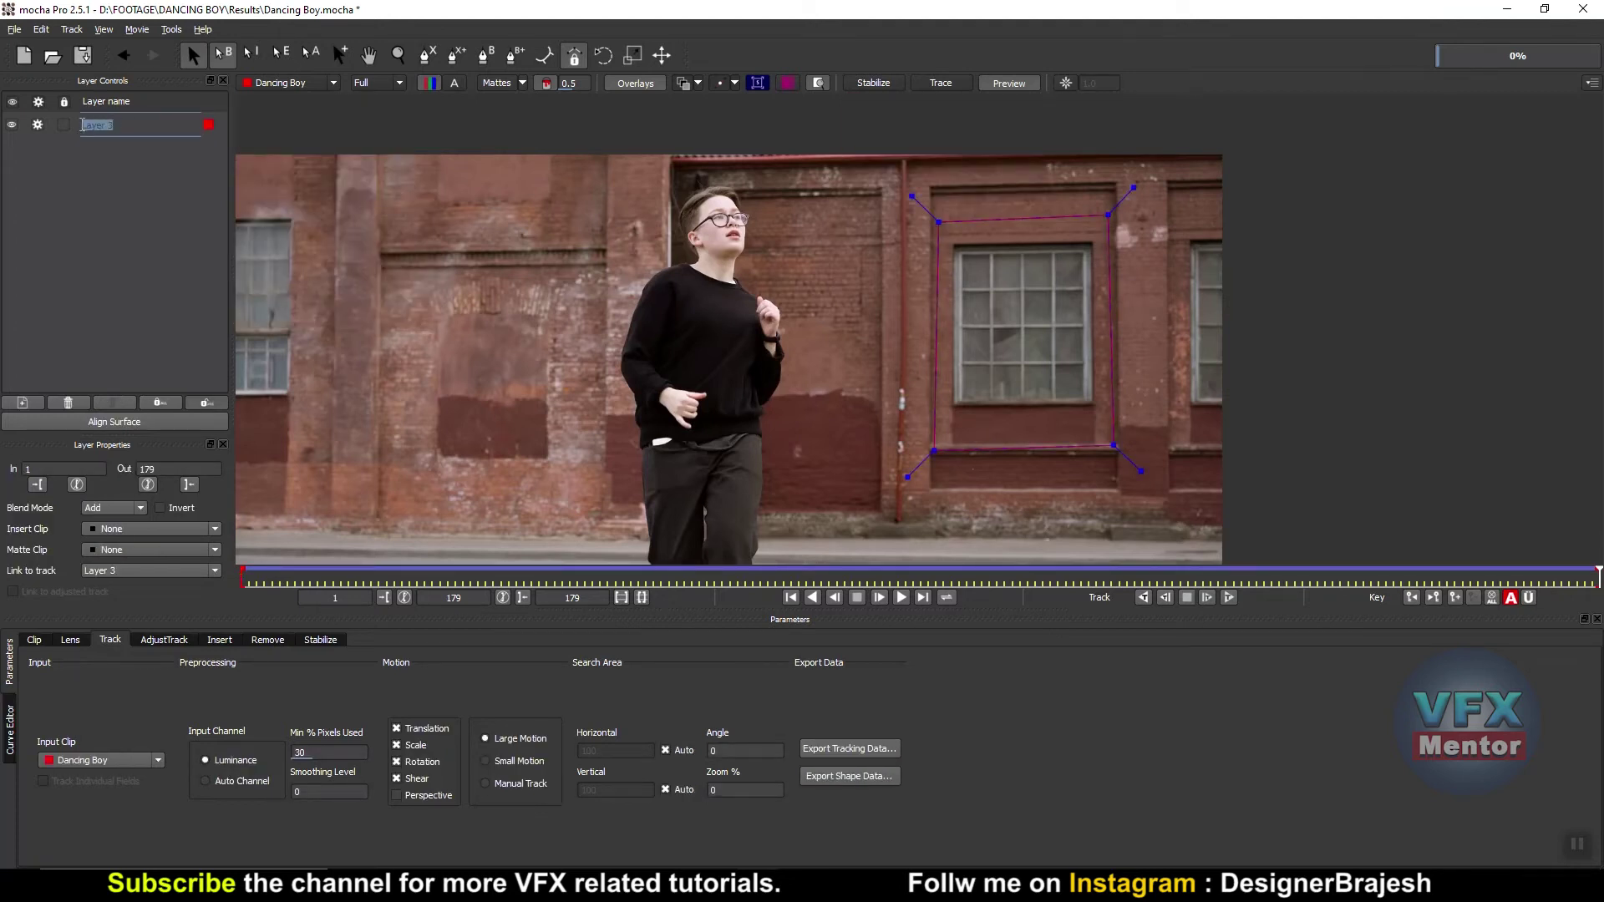
type("wi")
left_click(791, 598)
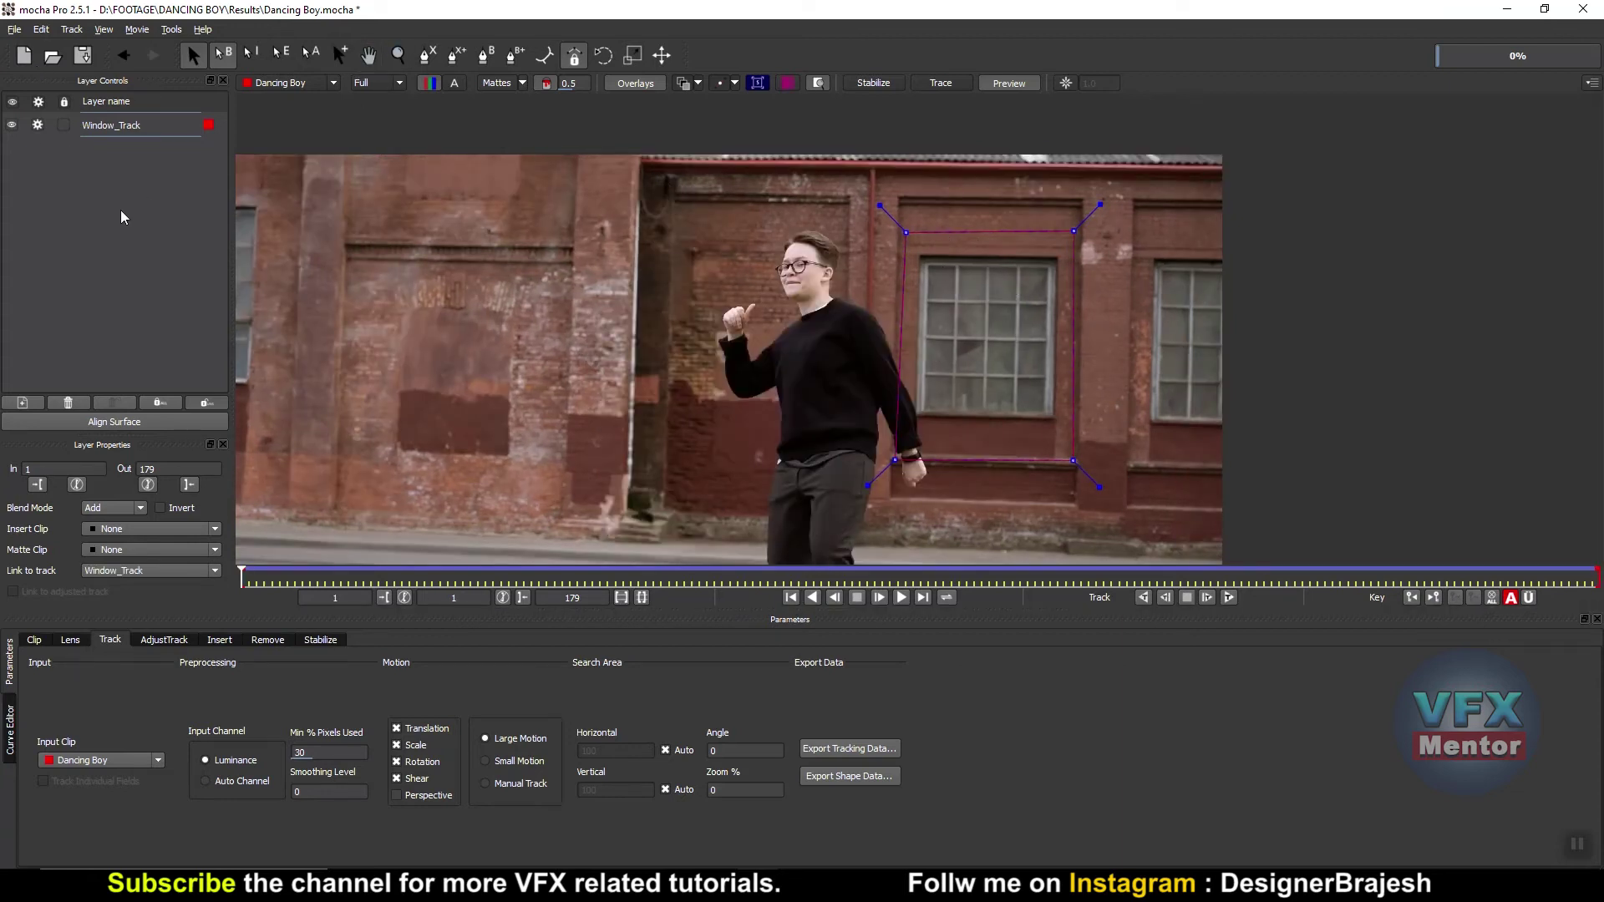
- Draw a second closed X-spline layer tightly along the edge of the window inside the tracked surround
left_click(439, 55)
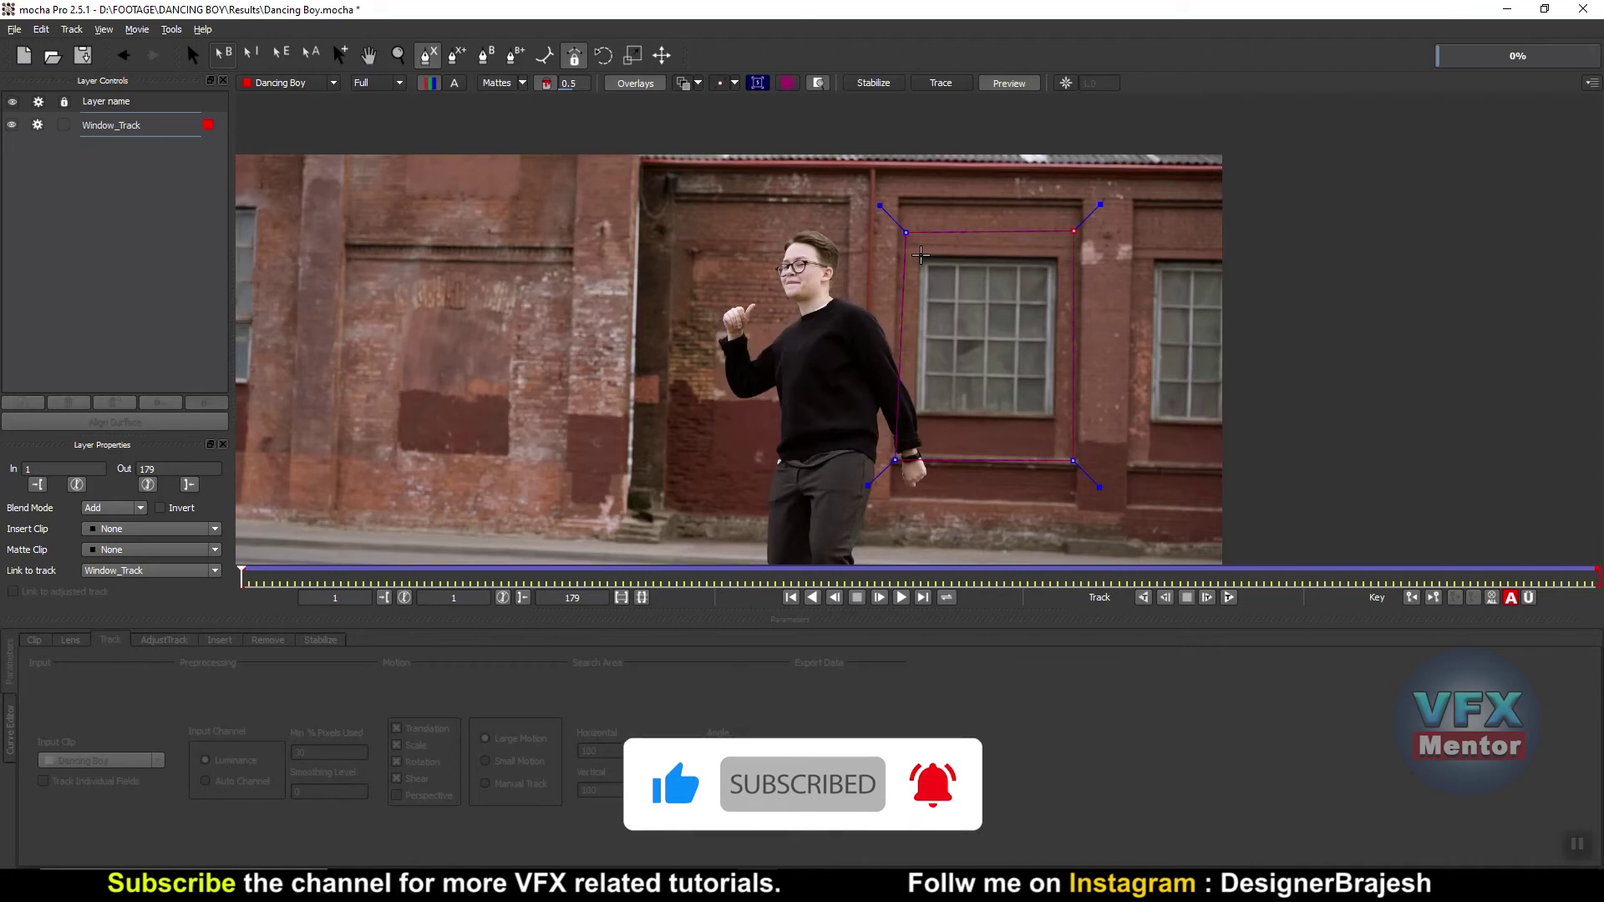
key("z")
left_click_drag(1111, 264, 1106, 200)
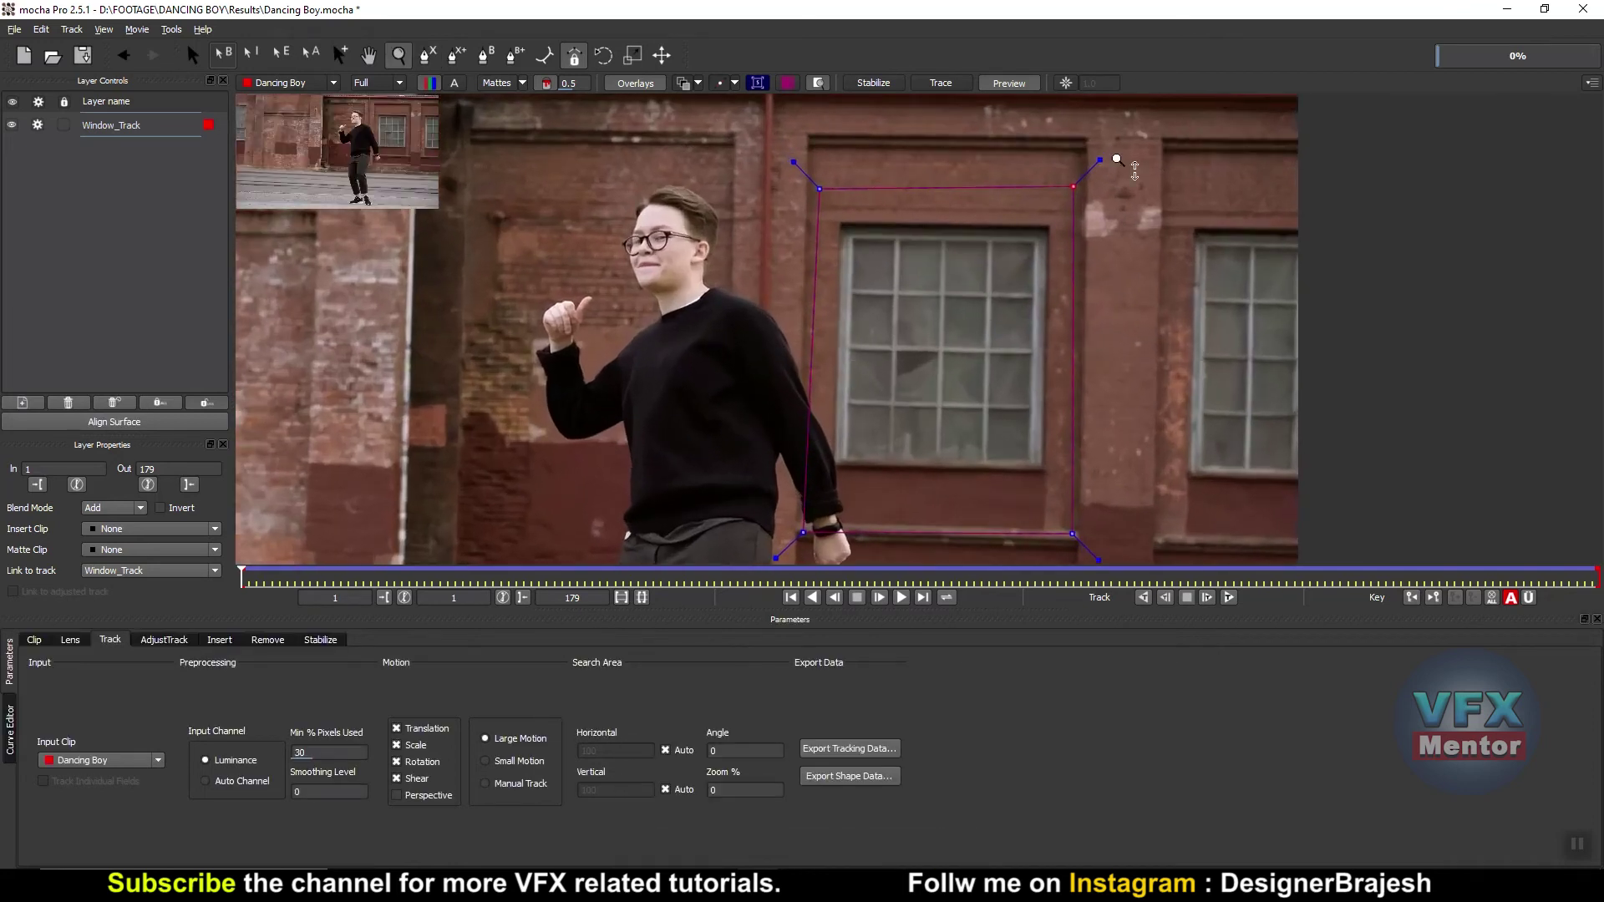
left_click(840, 220)
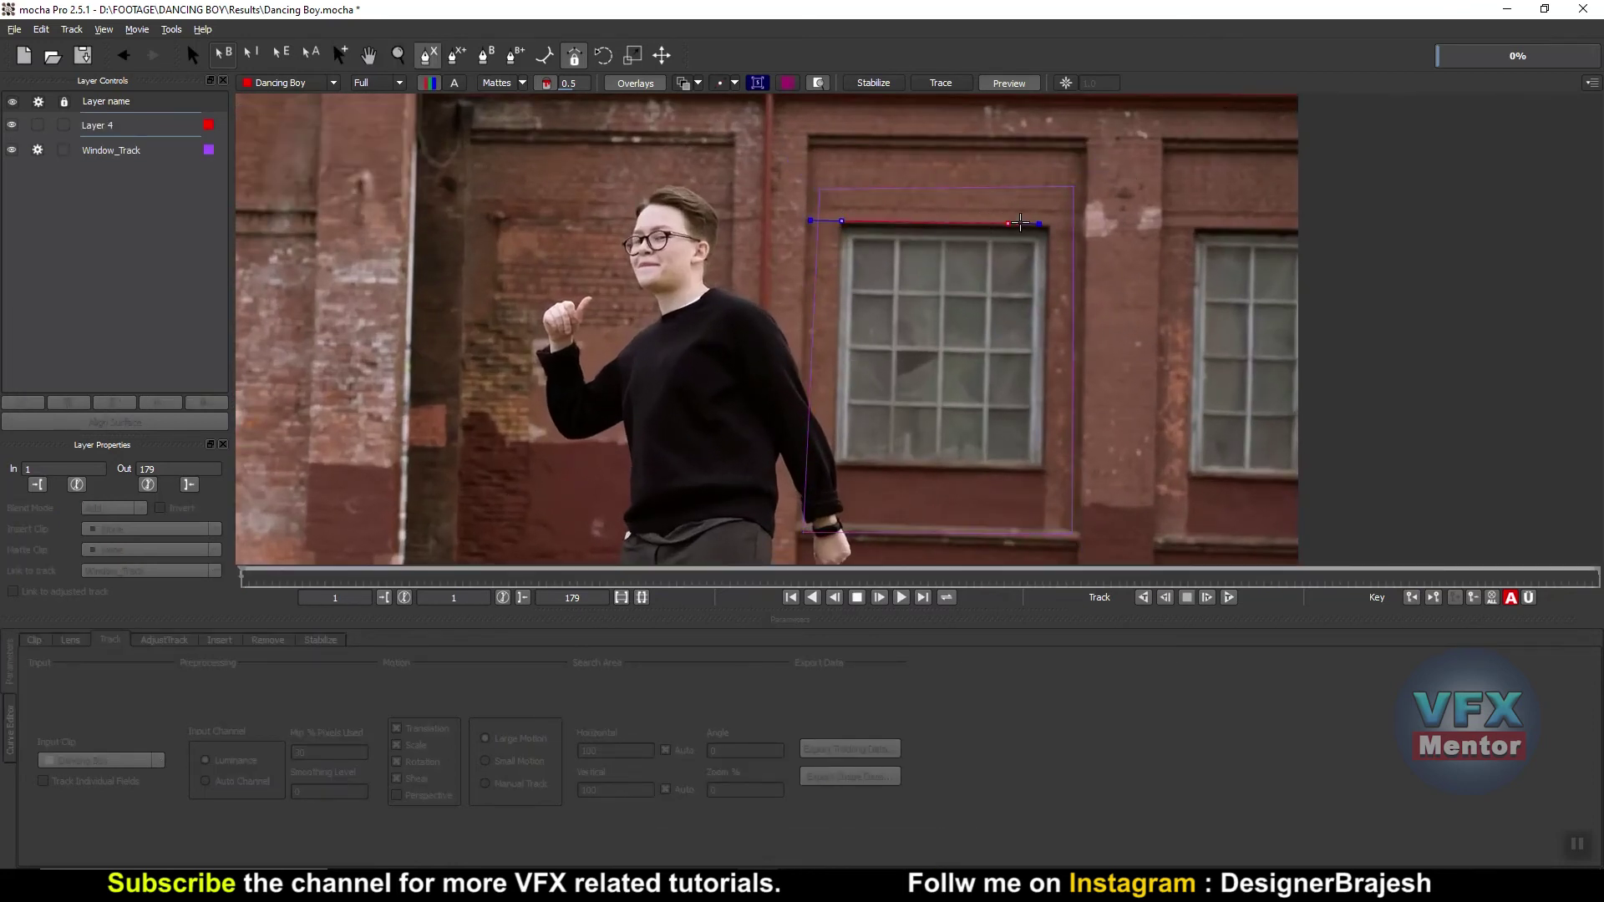
left_click(1049, 224)
left_click(1047, 248)
left_click(1046, 473)
left_click(833, 465)
right_click(833, 464)
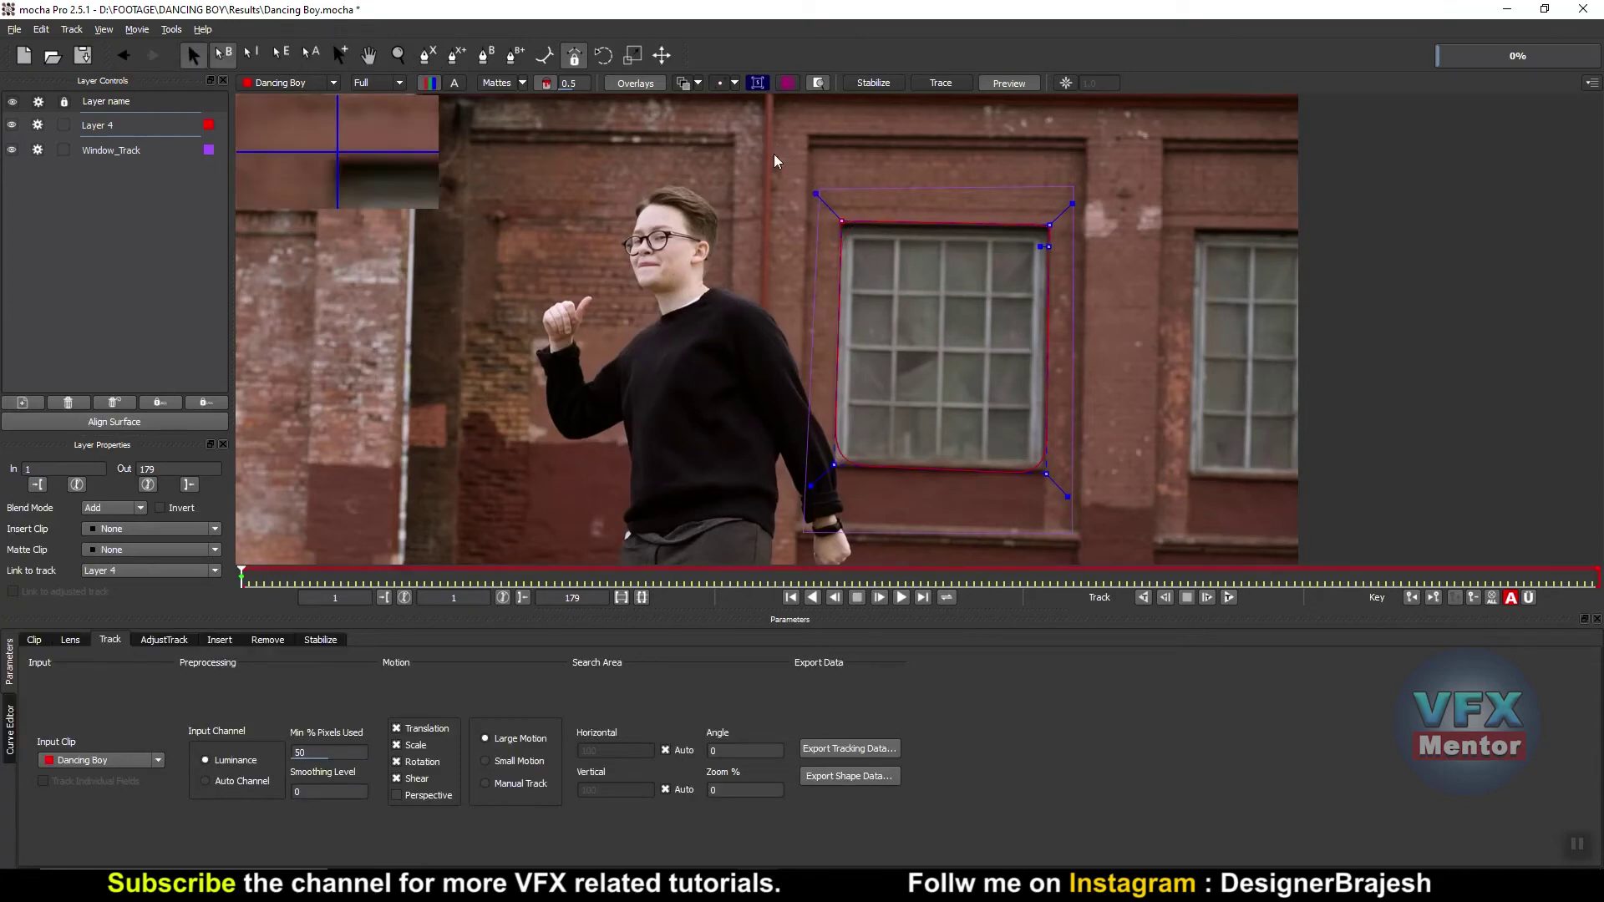
- Square off the inner window spline's corners and fit its lower corner point to the window edge
left_click_drag(1073, 203, 1078, 199)
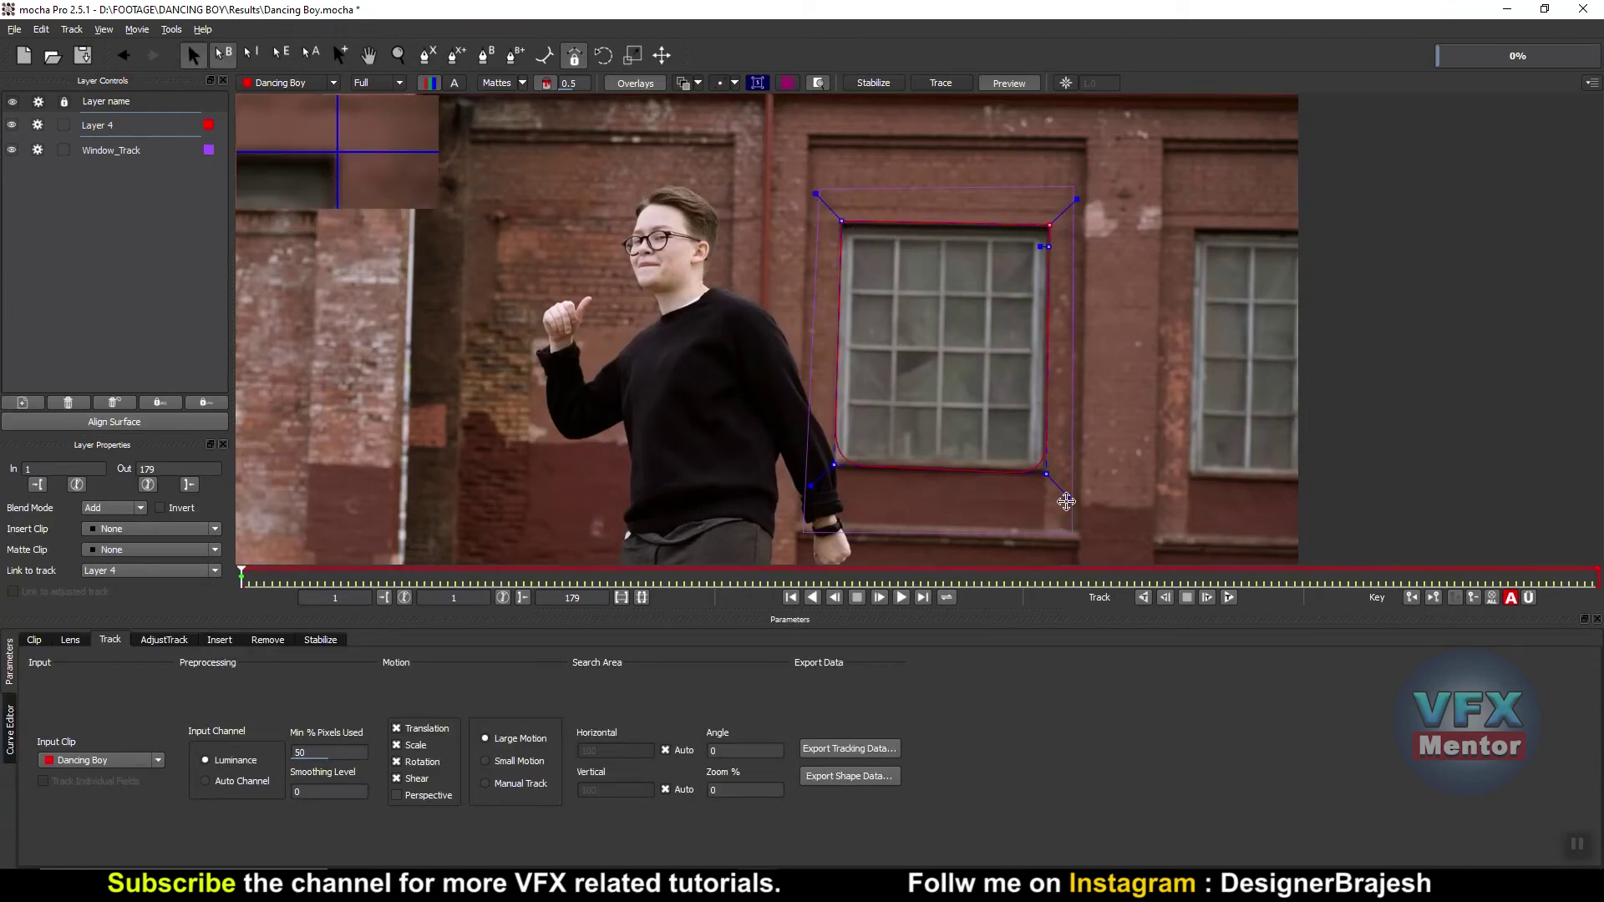
left_click_drag(1067, 501, 1072, 502)
left_click_drag(810, 487, 805, 491)
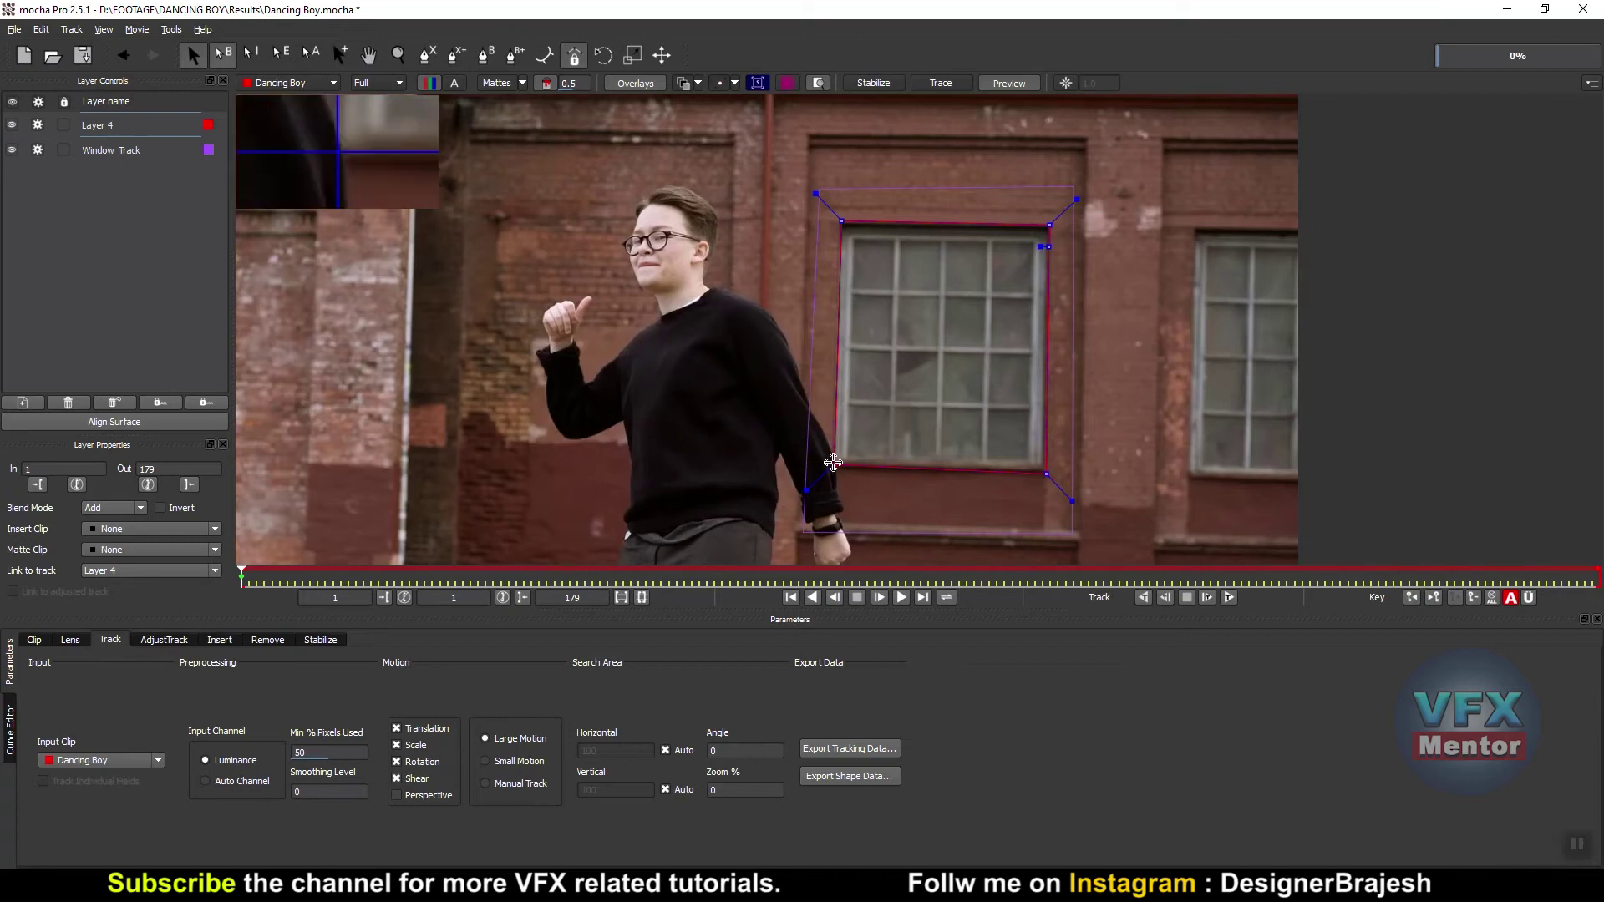
left_click_drag(1045, 474, 1045, 472)
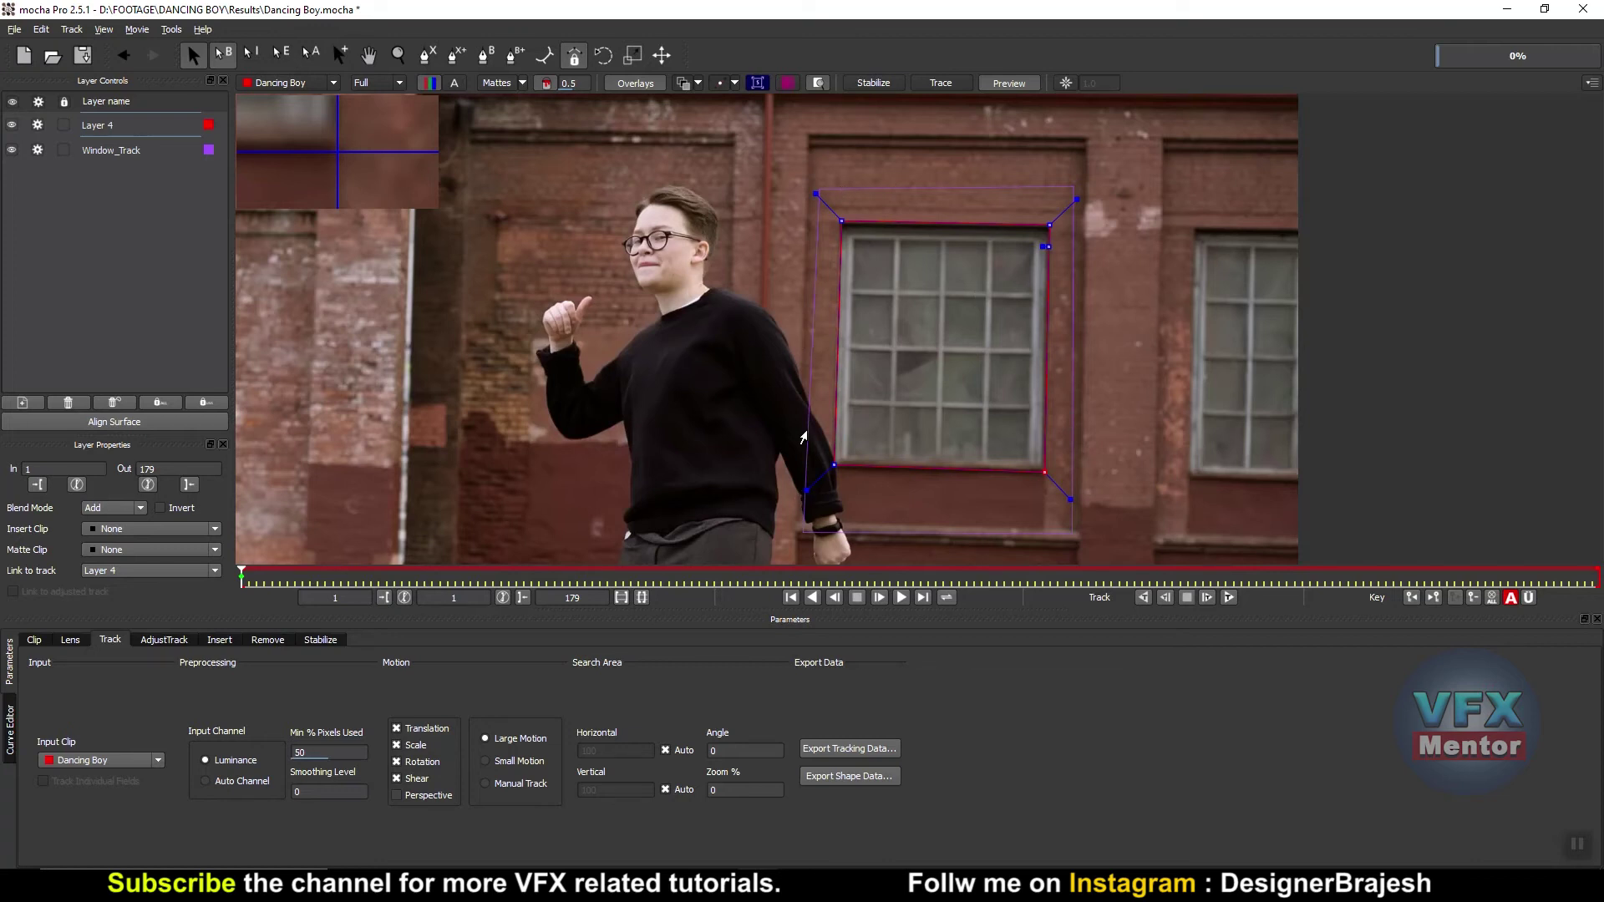
- Rename the inner window layer Window_Roto and link it to the Window_Track tracking data
double_click(97, 125)
left_click_drag(123, 124, 82, 130)
type("Window")
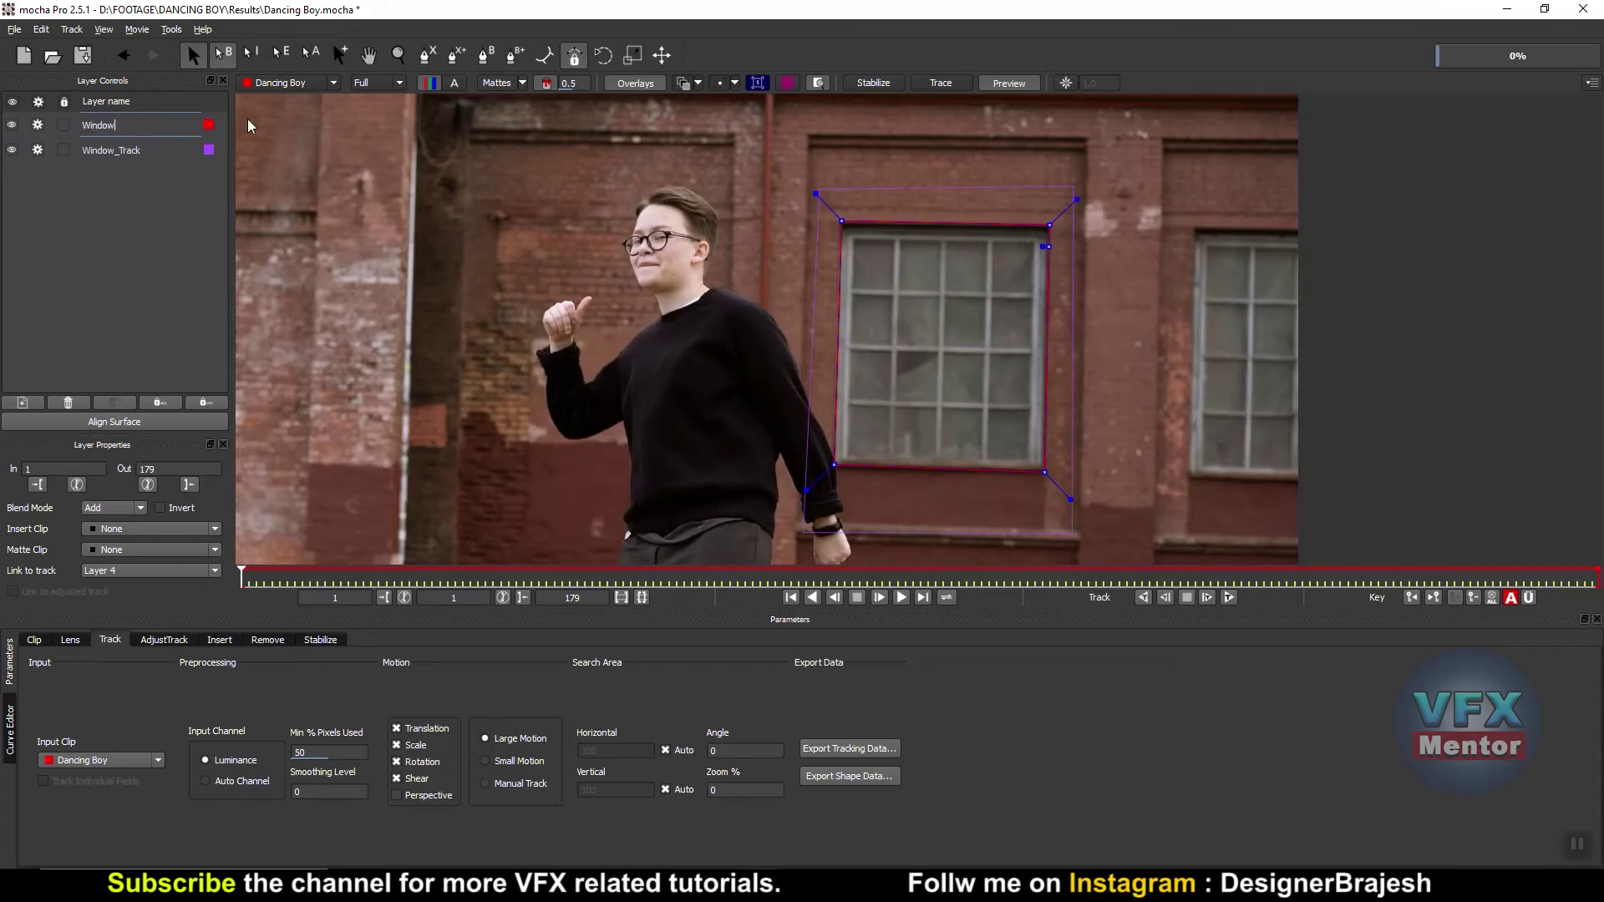
type("_Roto")
left_click(123, 573)
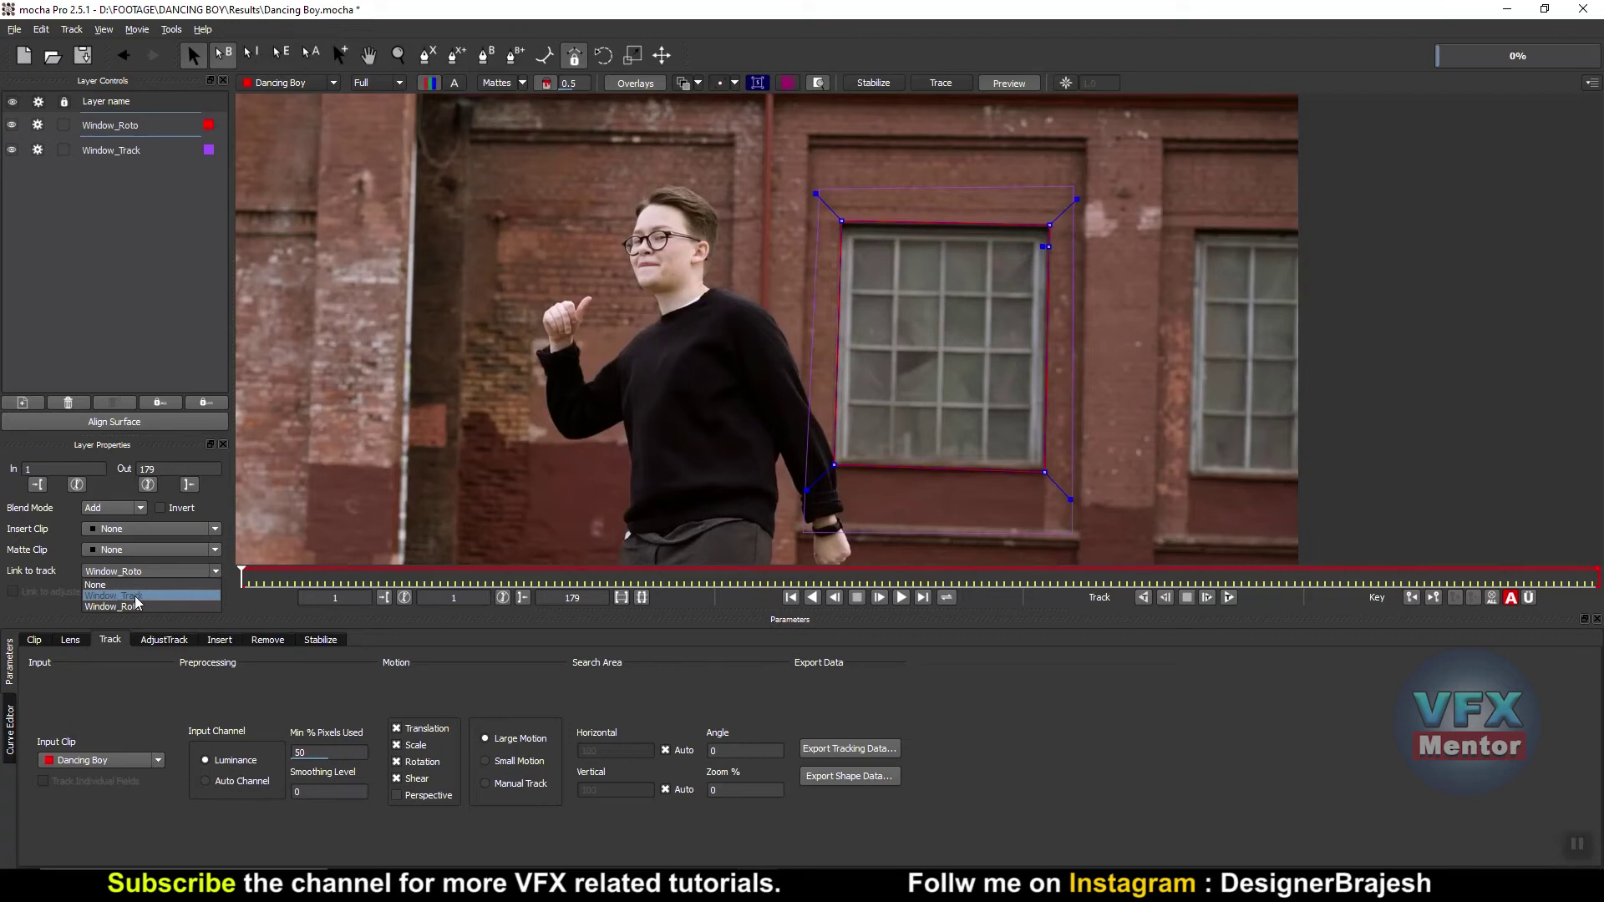
left_click(135, 596)
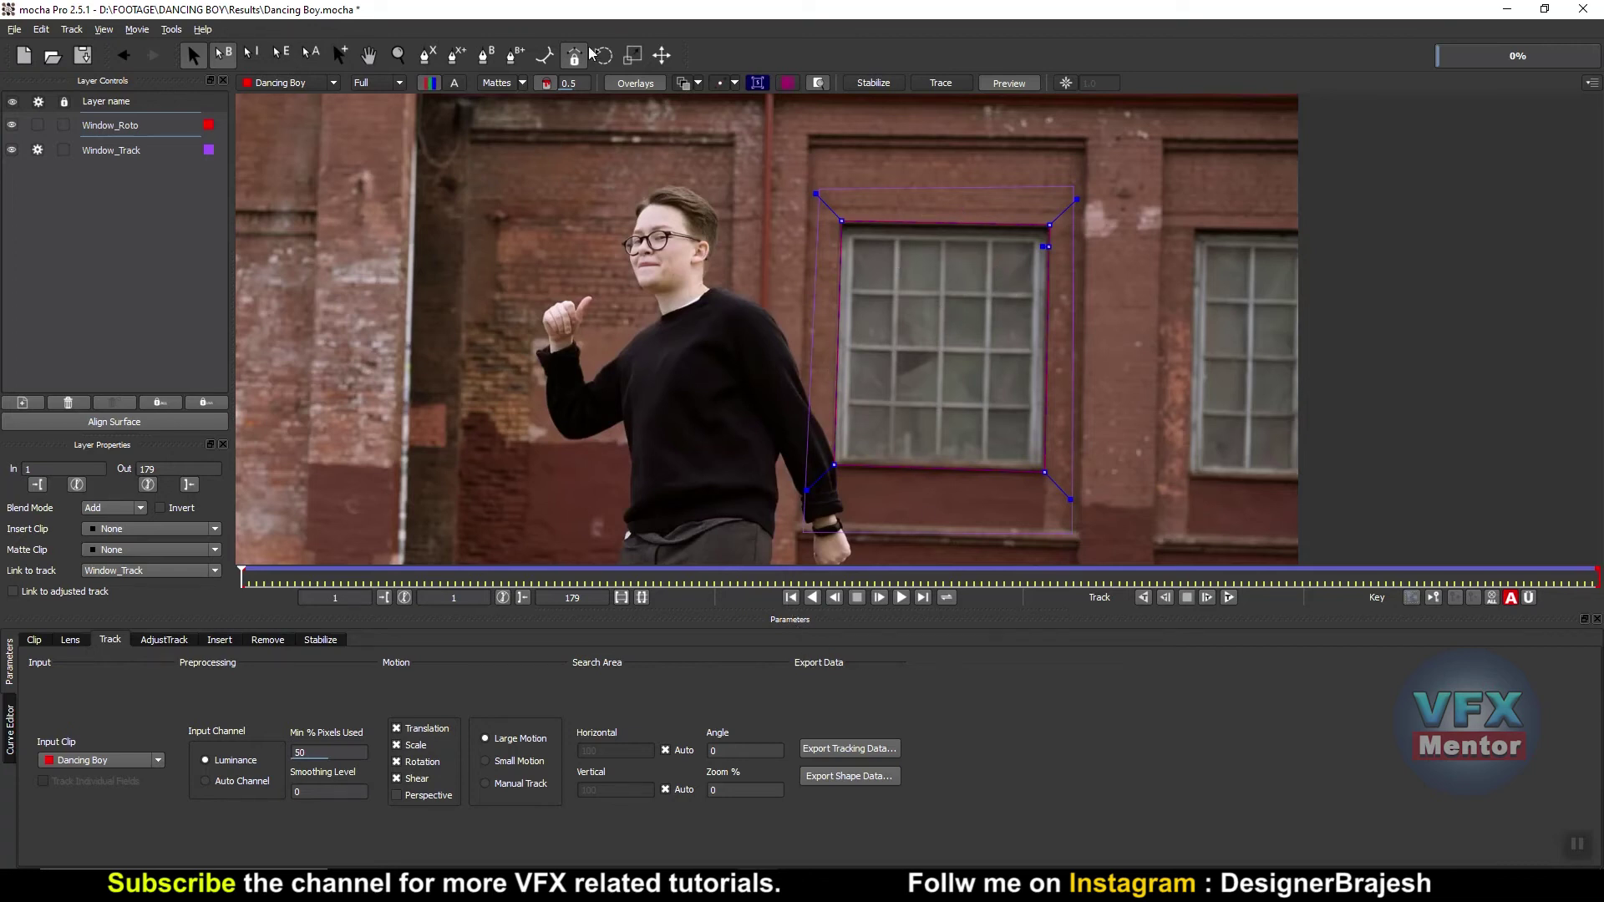
- Preview the window matte as a colour overlay, a plain white matte and a cut-out, and play the clip
left_click(505, 85)
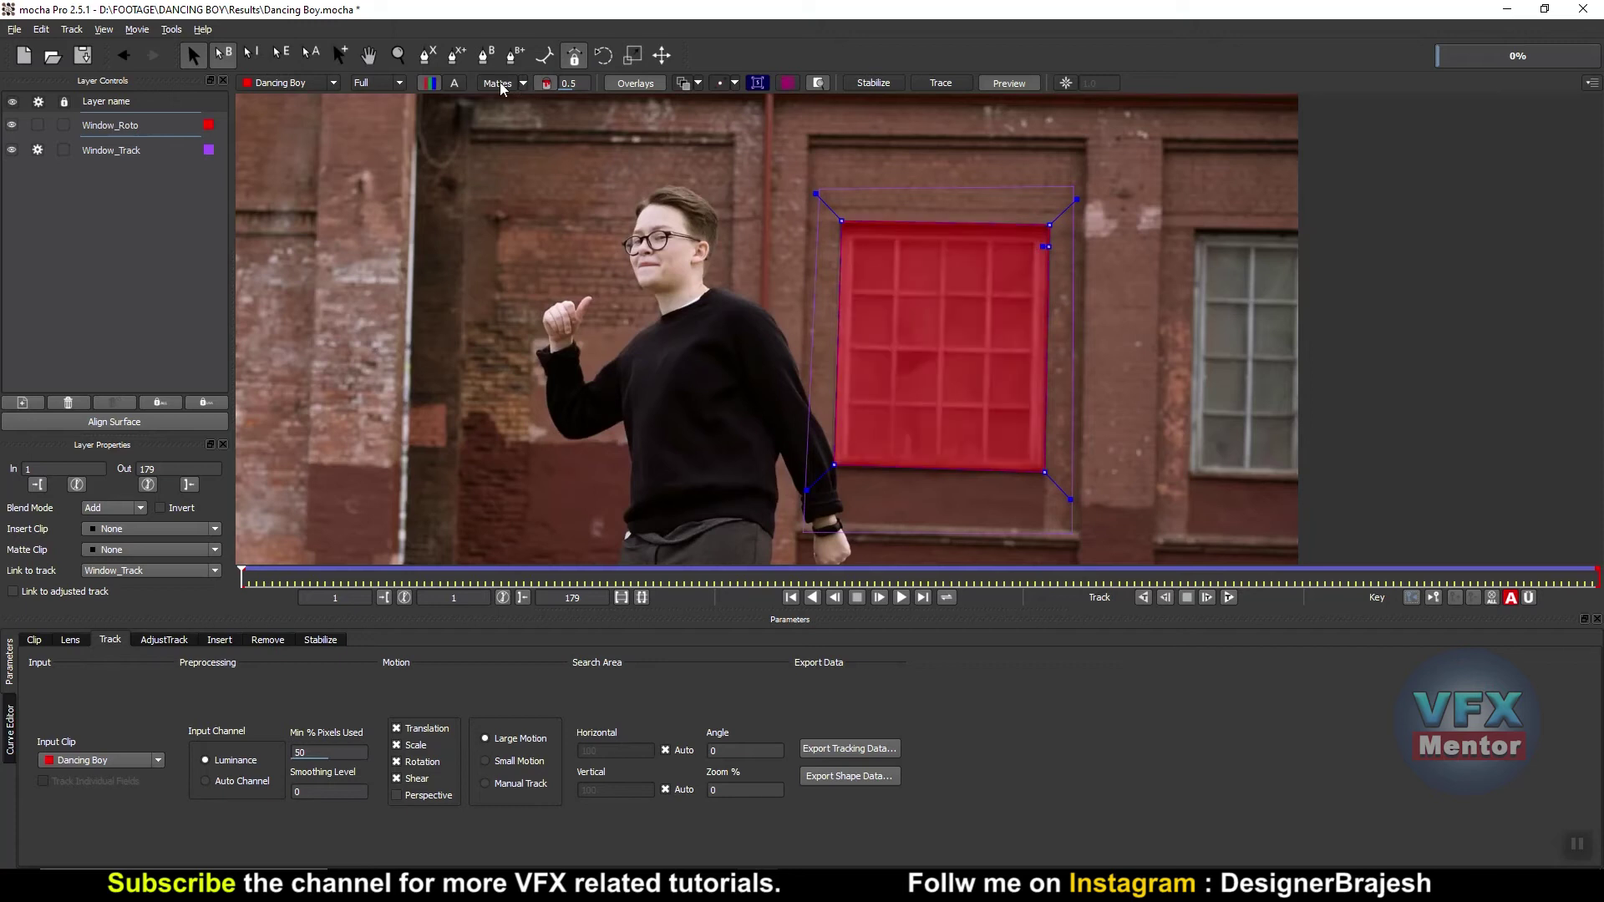
left_click(429, 85)
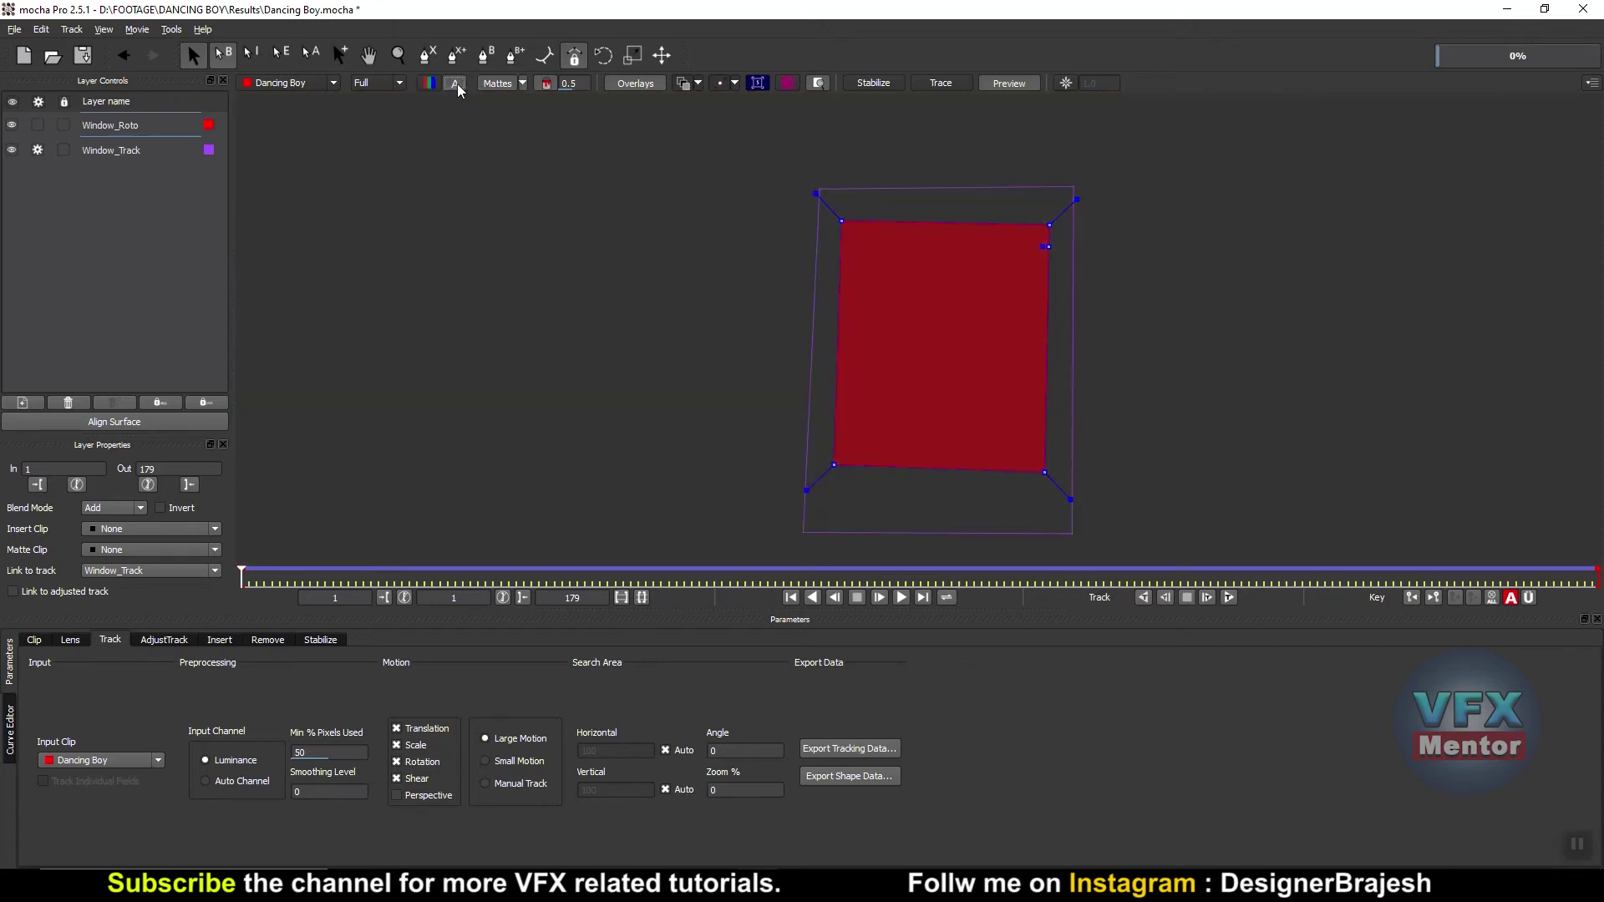
left_click(491, 85)
left_click(491, 85)
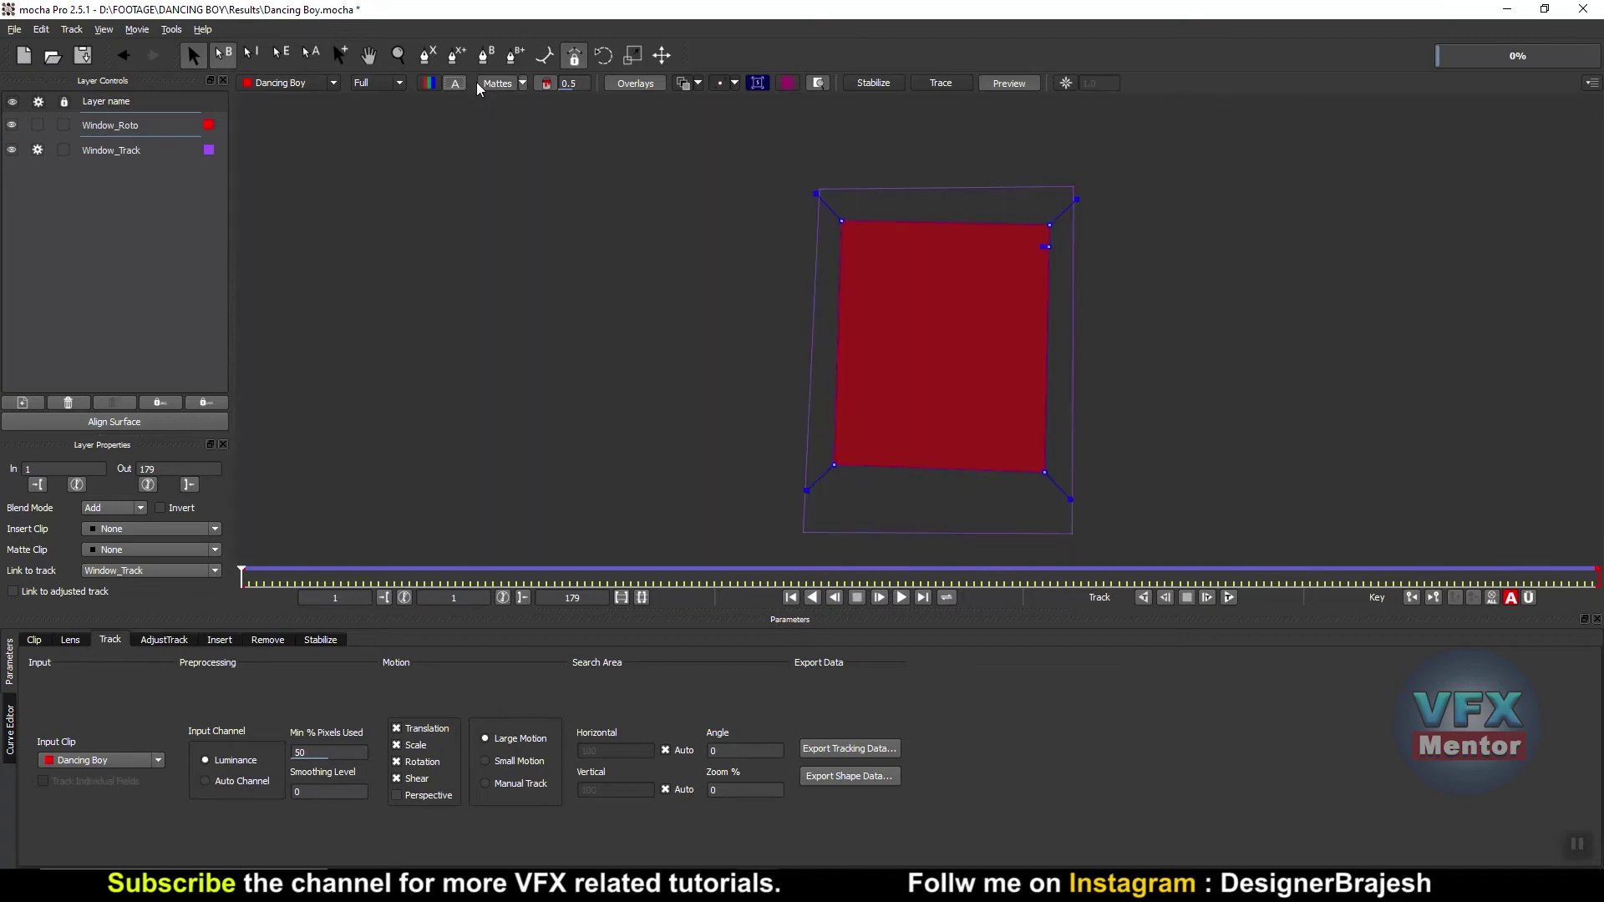
left_click(548, 85)
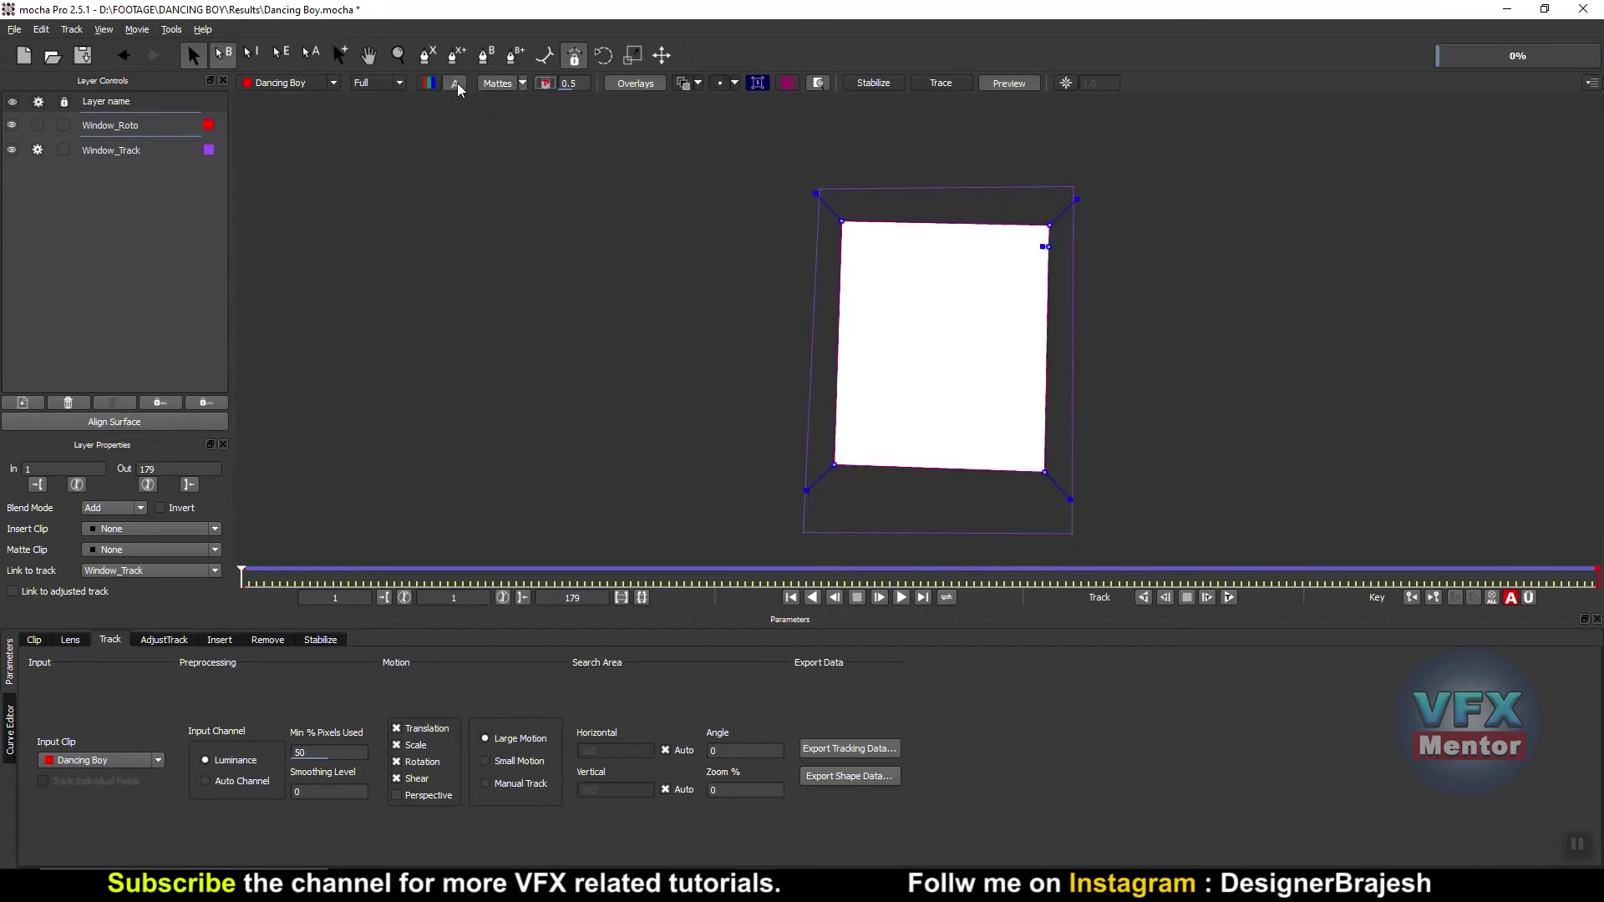
left_click(429, 84)
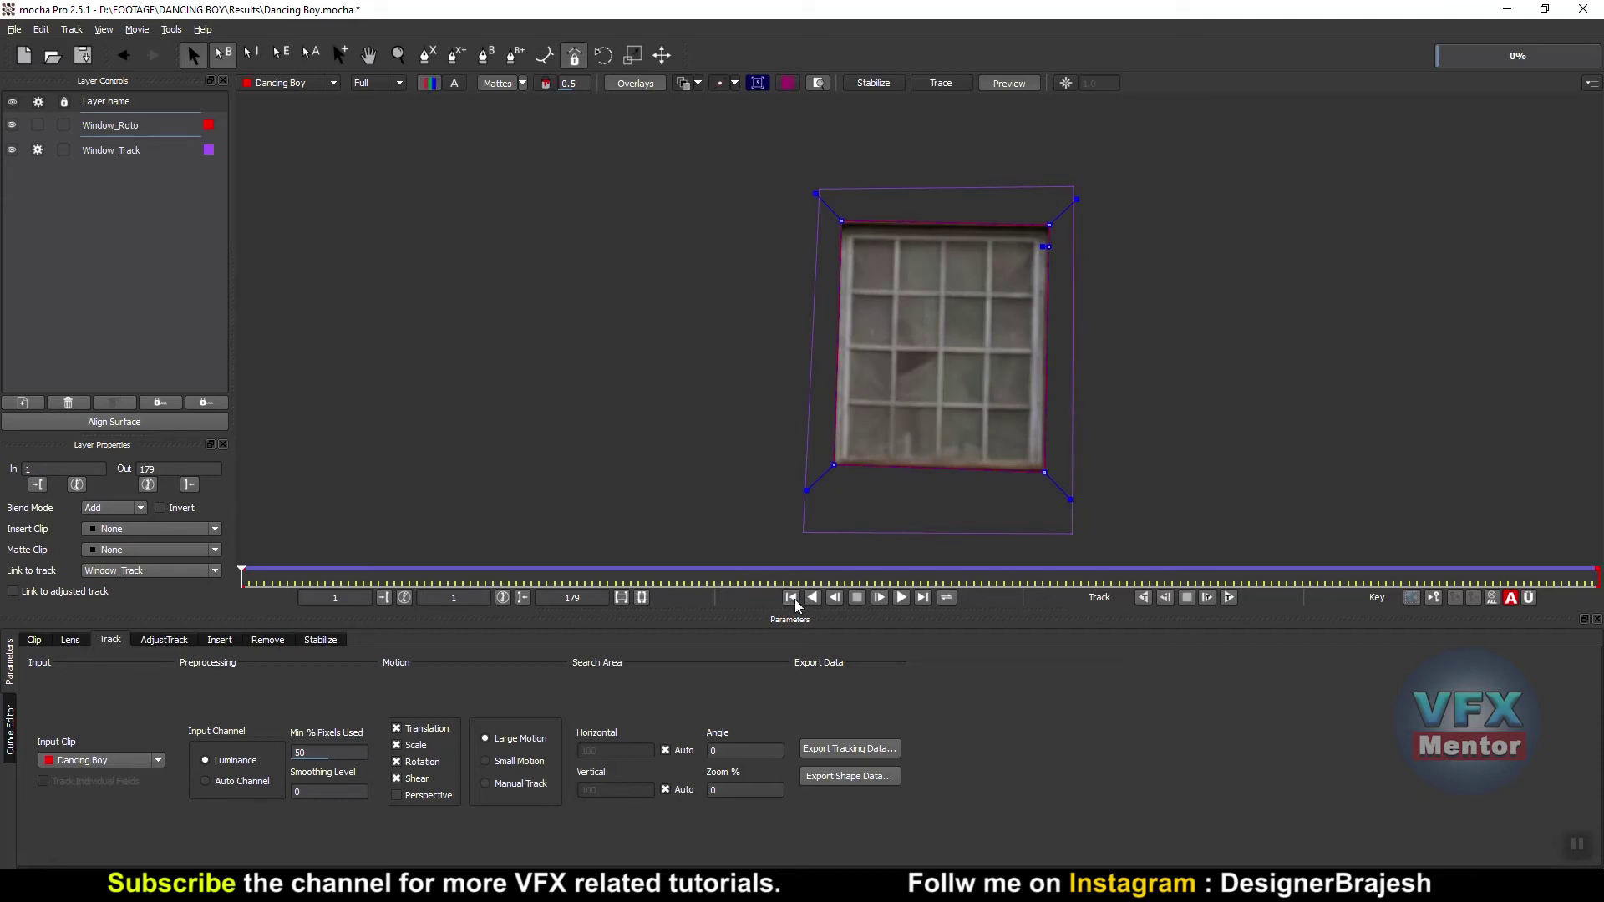
left_click(902, 597)
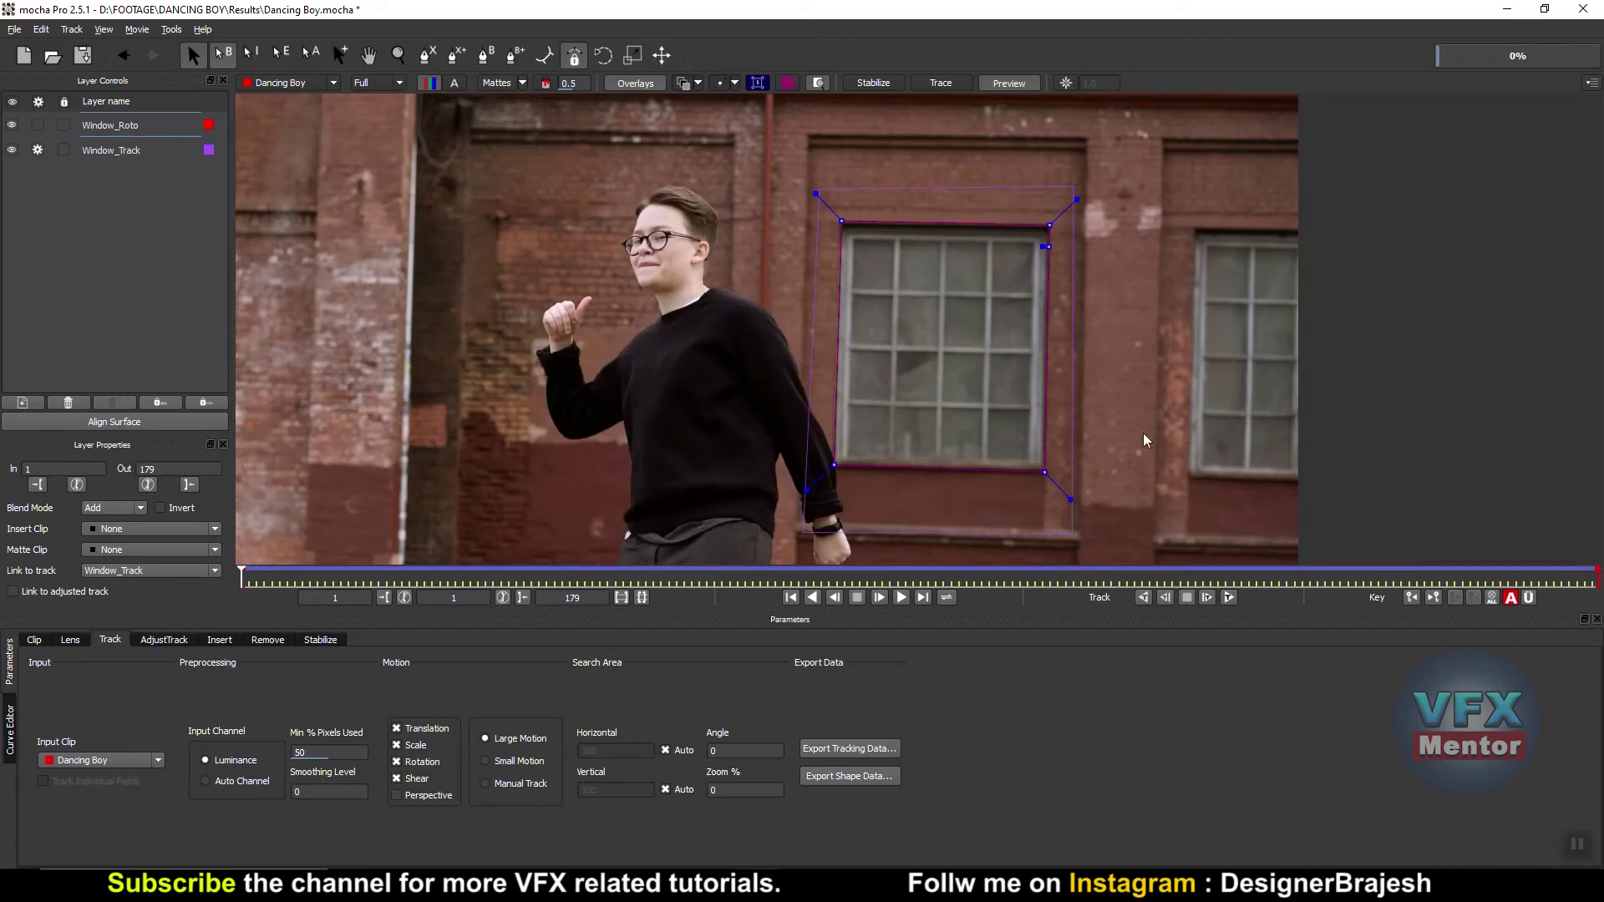
- Draw a loose closed X-spline layer around the boy's hips and legs, and reposition its two upper points around the waist
key("z")
left_click_drag(1161, 398, 1040, 434)
key("x")
left_click_drag(1094, 383, 1097, 327)
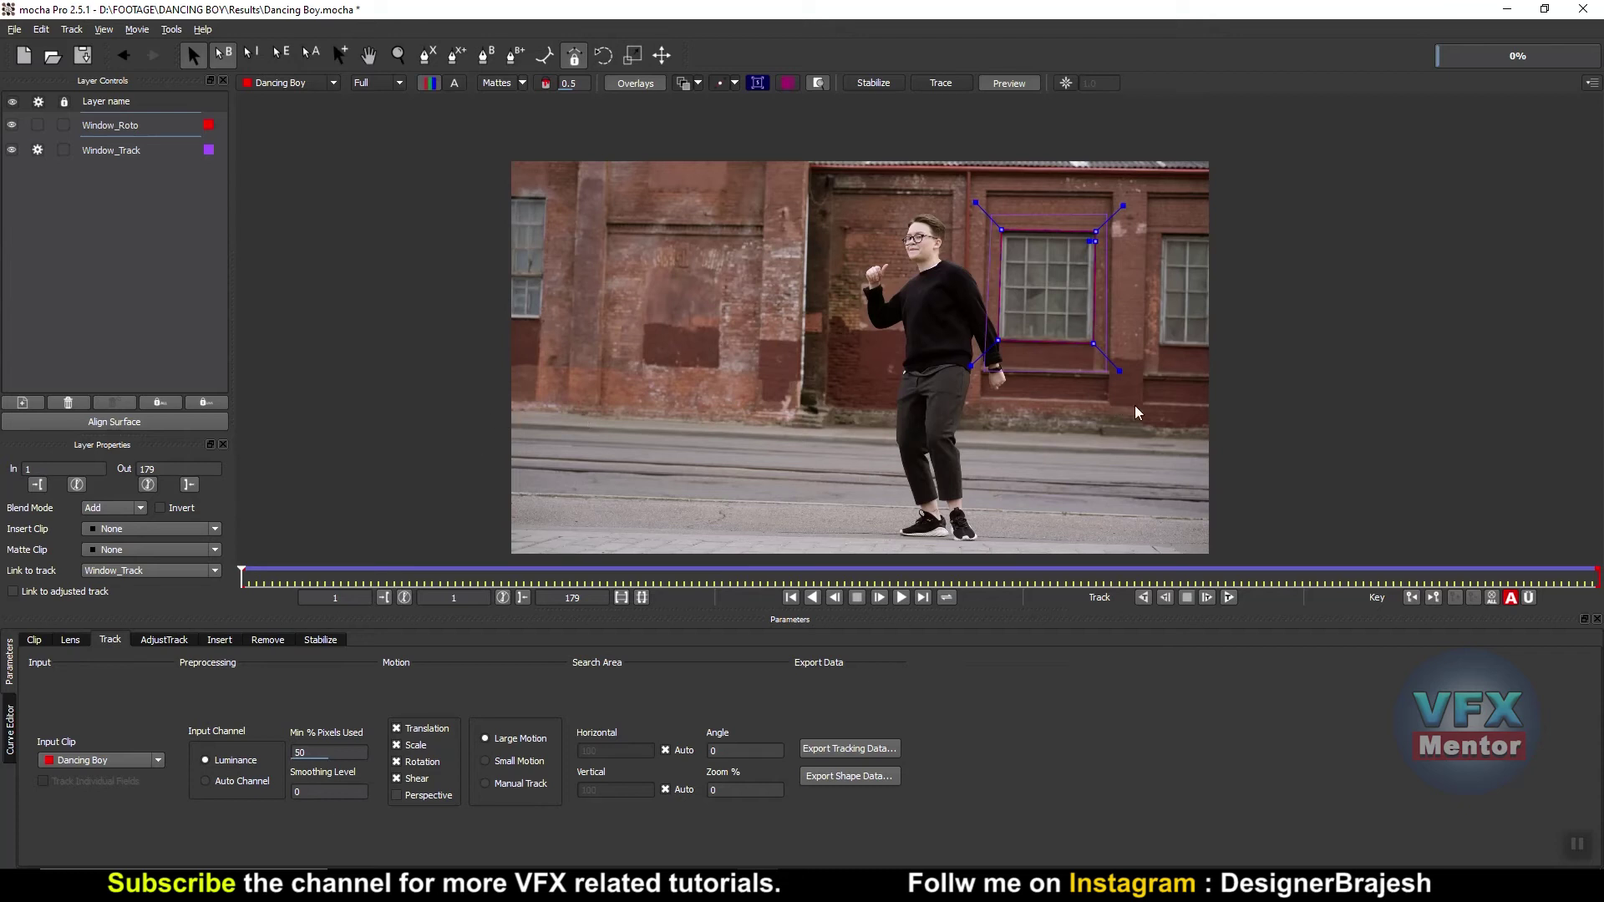
key("z")
left_click_drag(1026, 422, 941, 459)
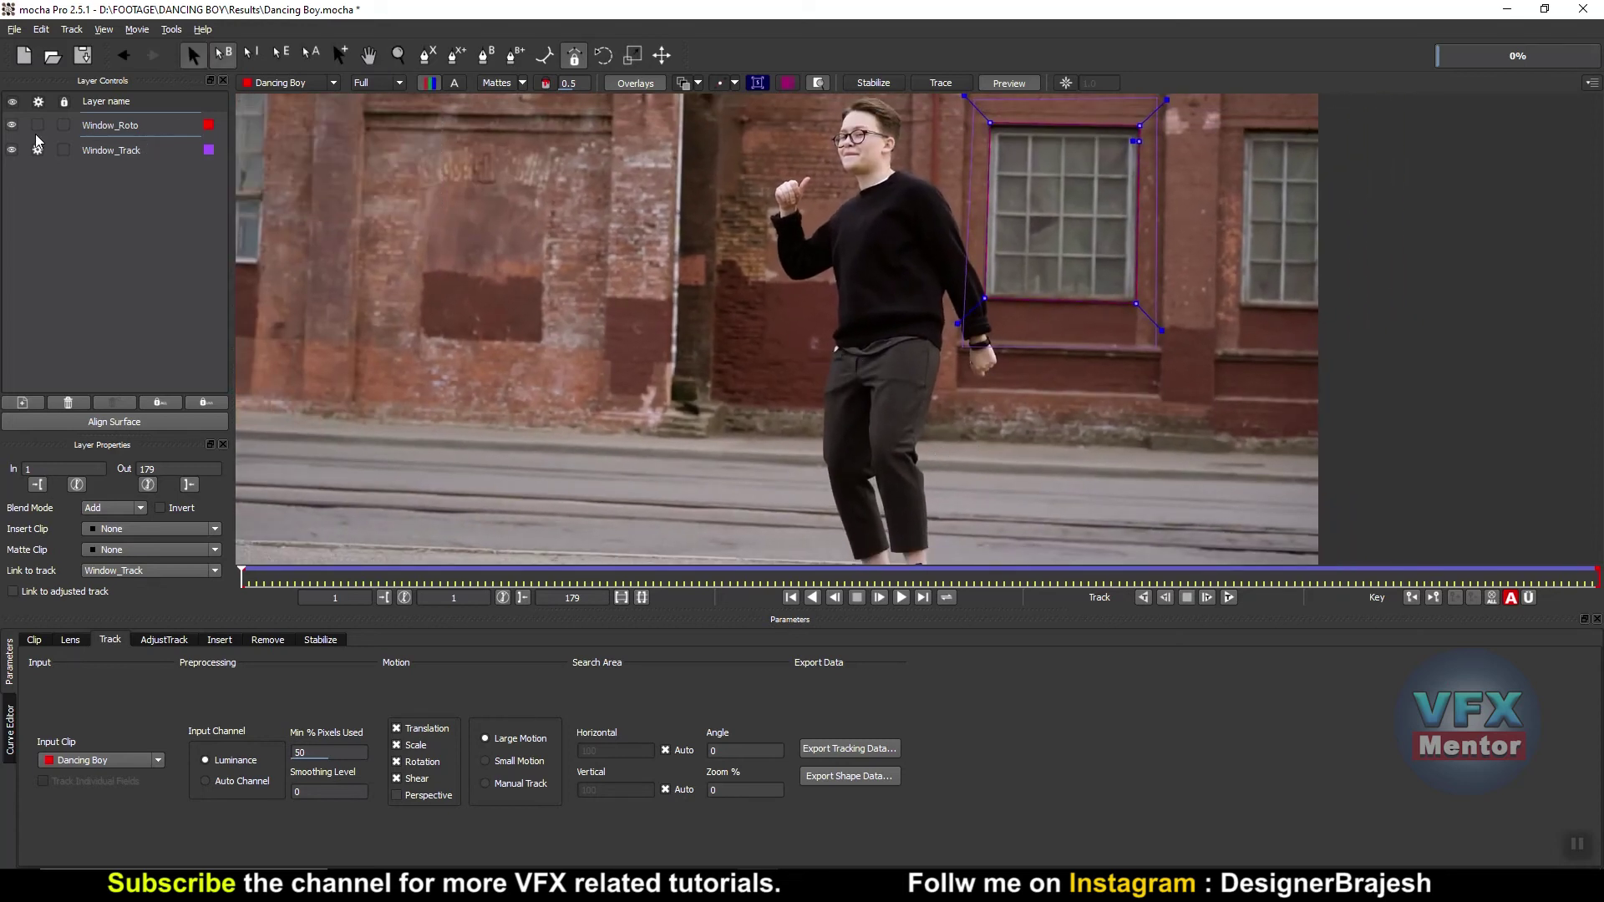
left_click(428, 56)
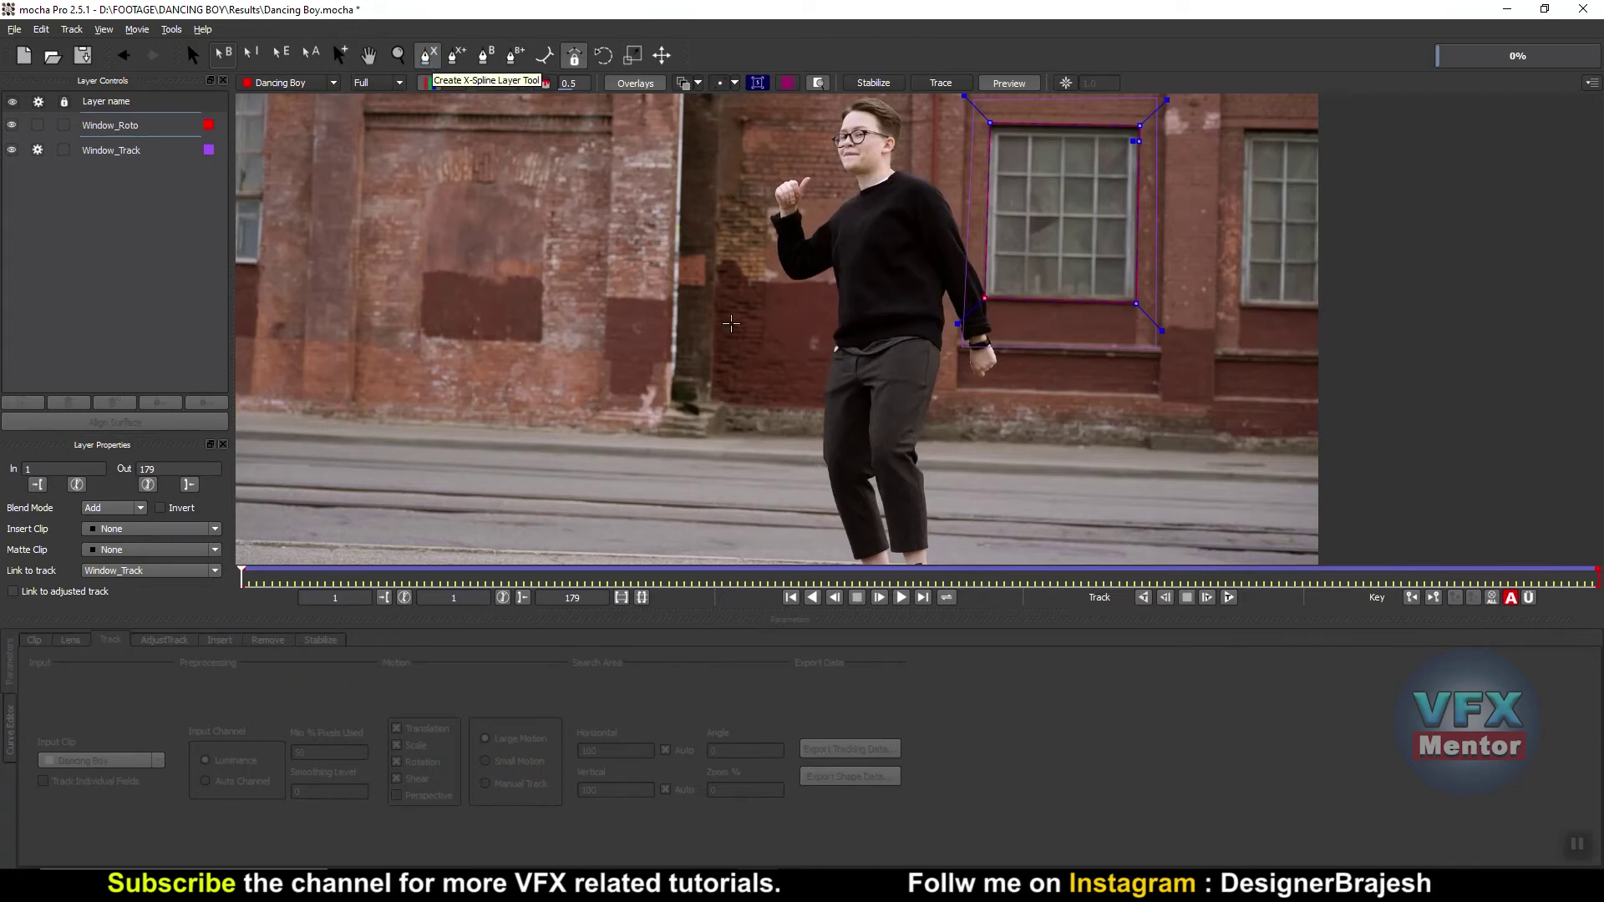
left_click(796, 331)
left_click(936, 314)
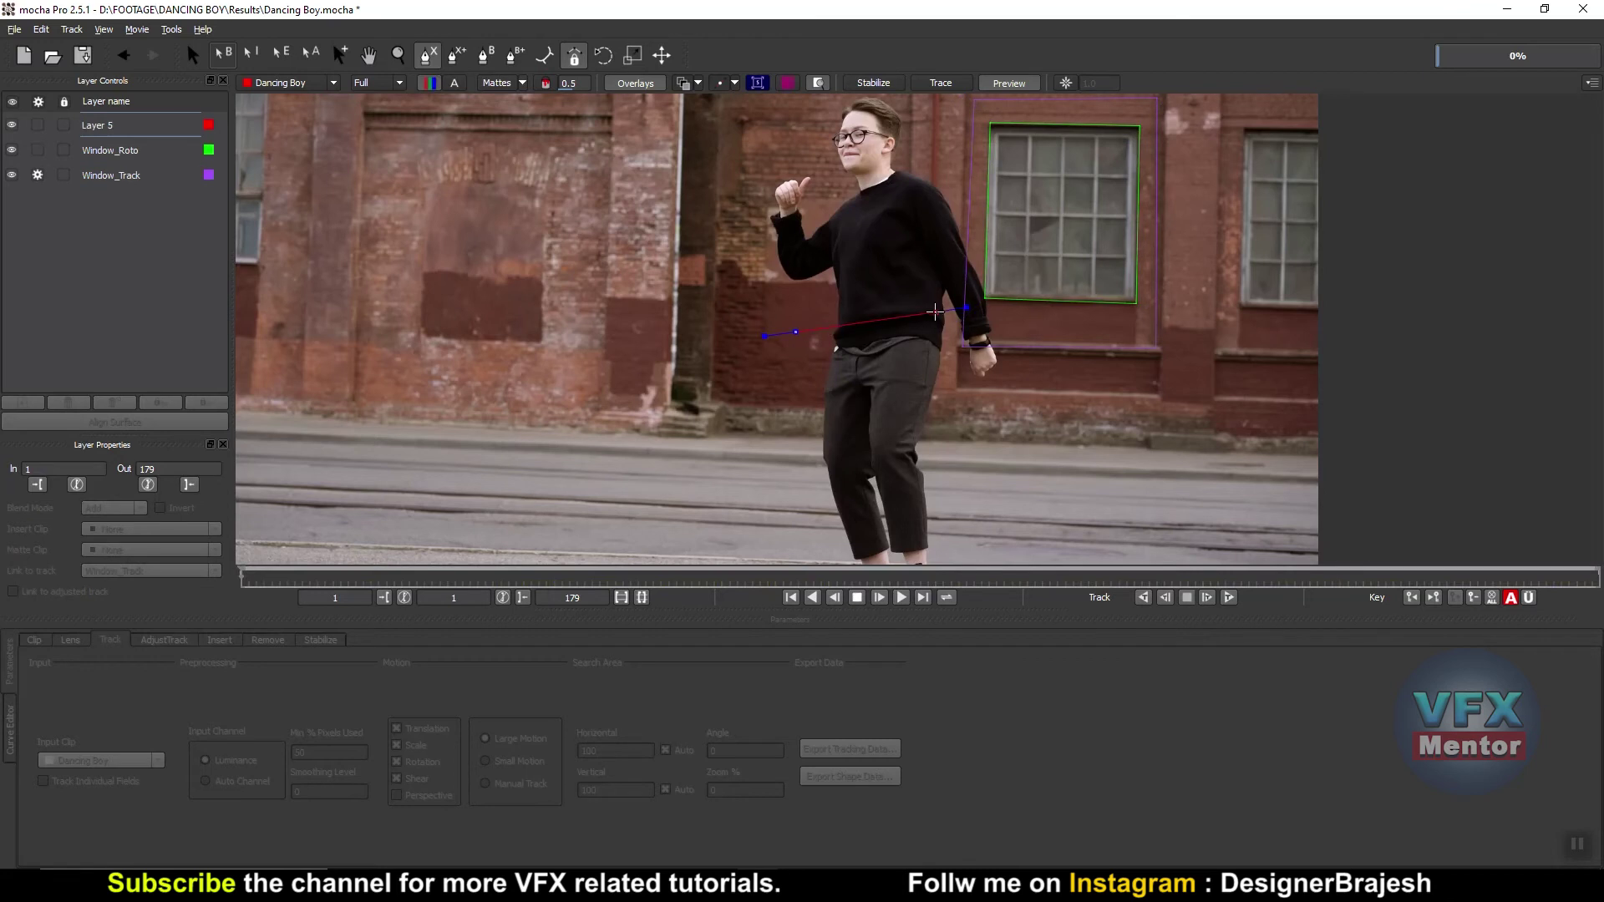
left_click(951, 395)
left_click(944, 413)
left_click(939, 473)
left_click(847, 503)
left_click(785, 489)
left_click(786, 443)
left_click(784, 383)
right_click(786, 350)
left_click_drag(795, 332, 872, 312)
left_click_drag(786, 351, 801, 326)
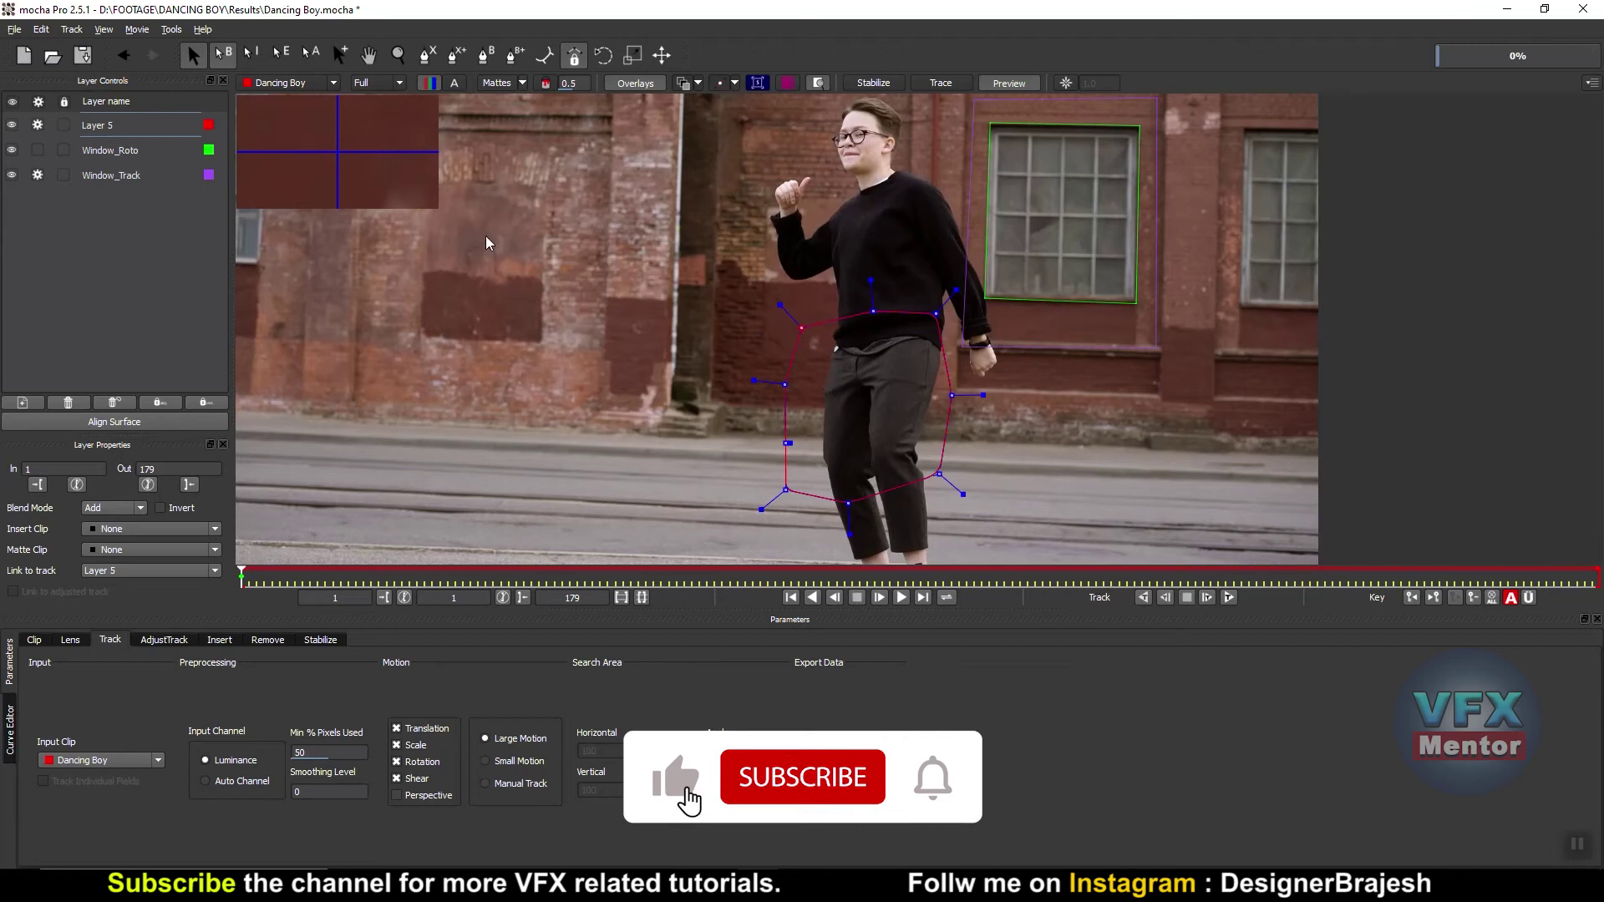
- Rename the leg layer Lowerbody_track and turn off tracking for Window_Track
double_click(99, 126)
left_click(119, 124)
key("ctrl+a")
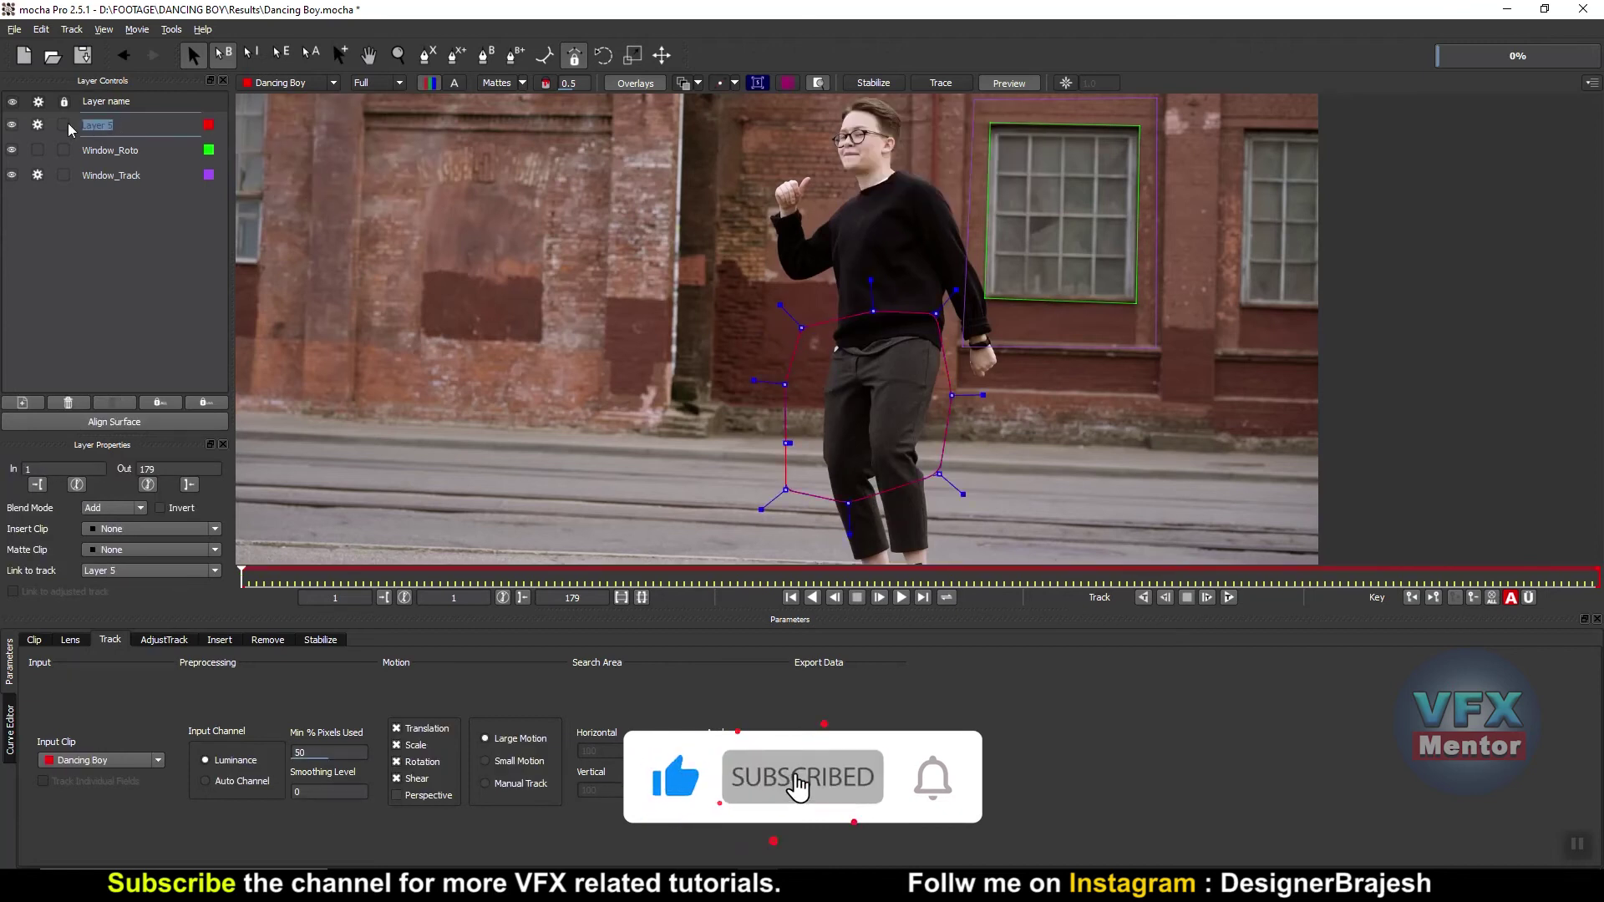
type("Lower")
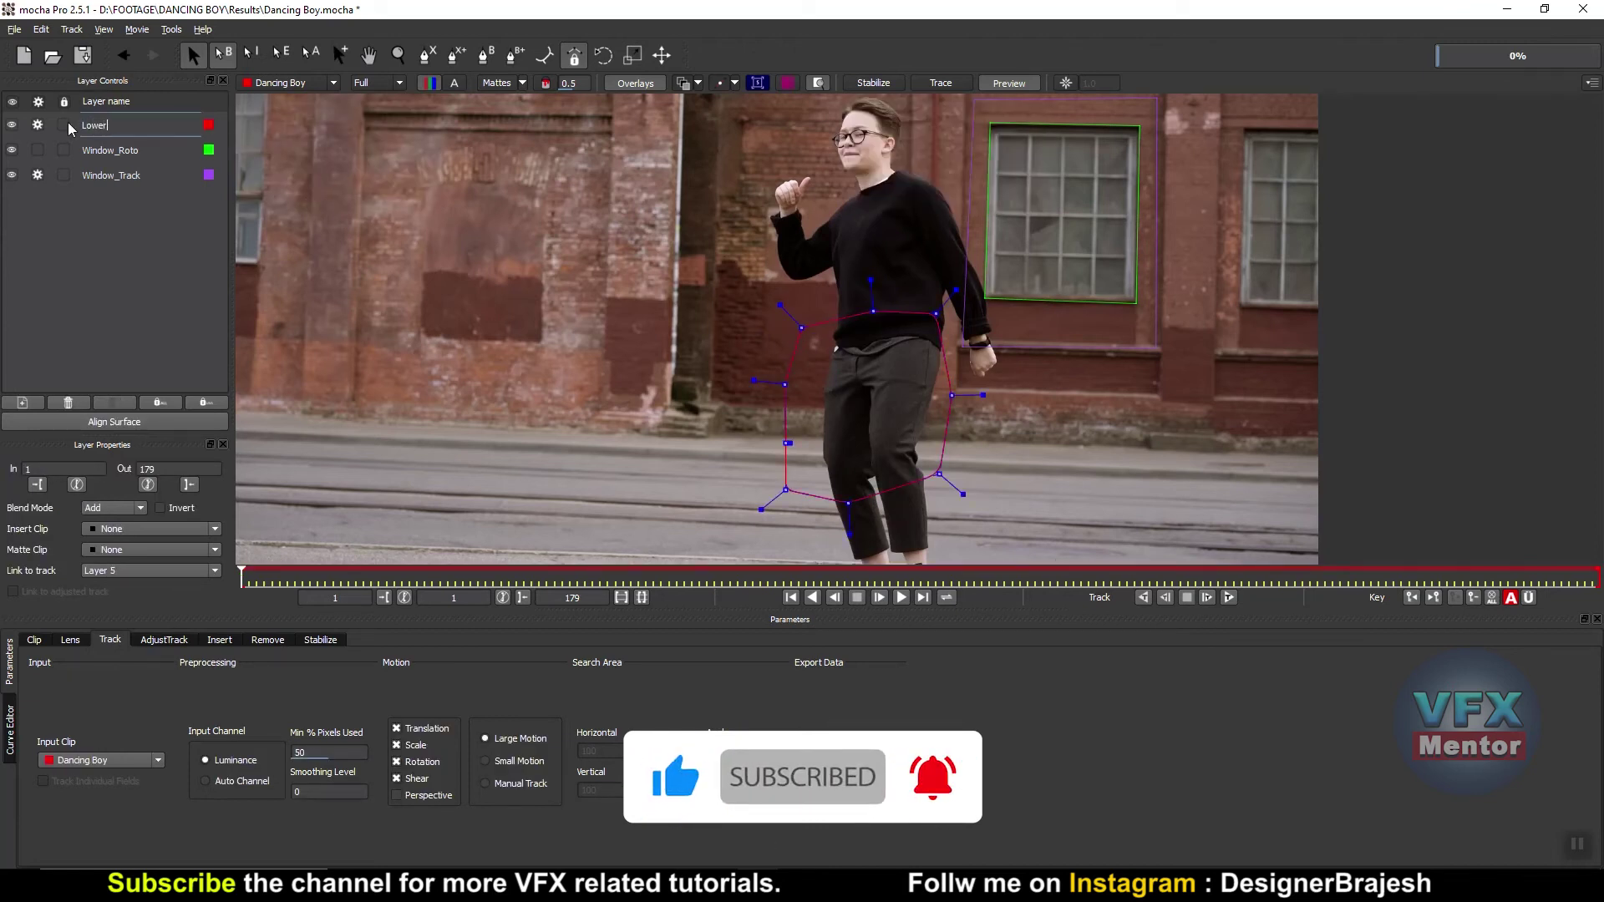
type("body_track")
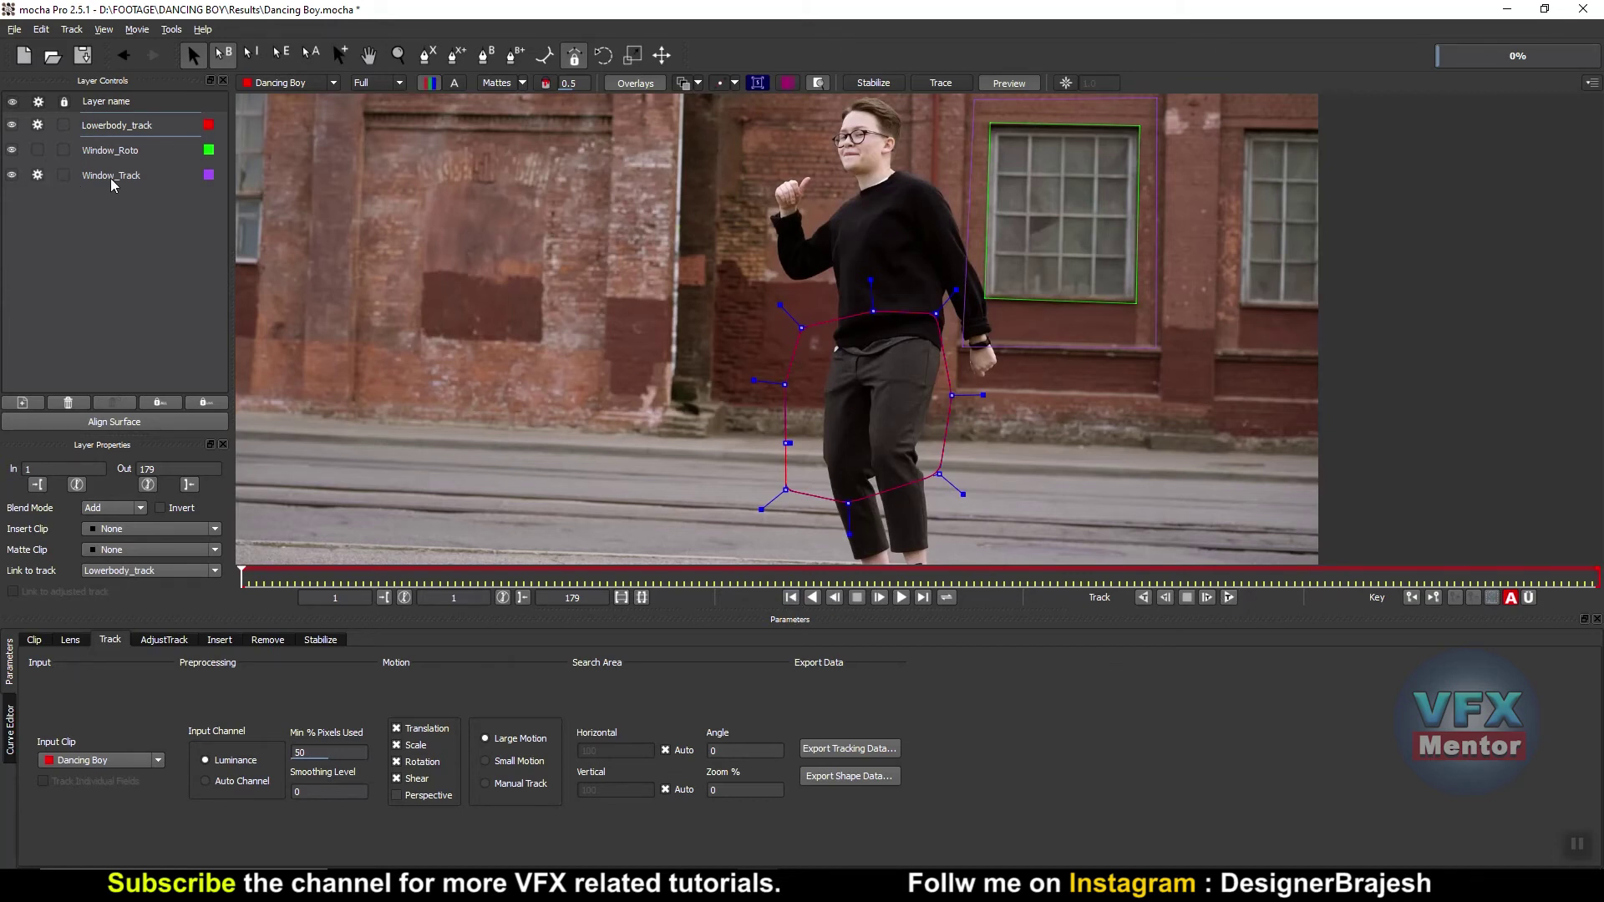
left_click(38, 175)
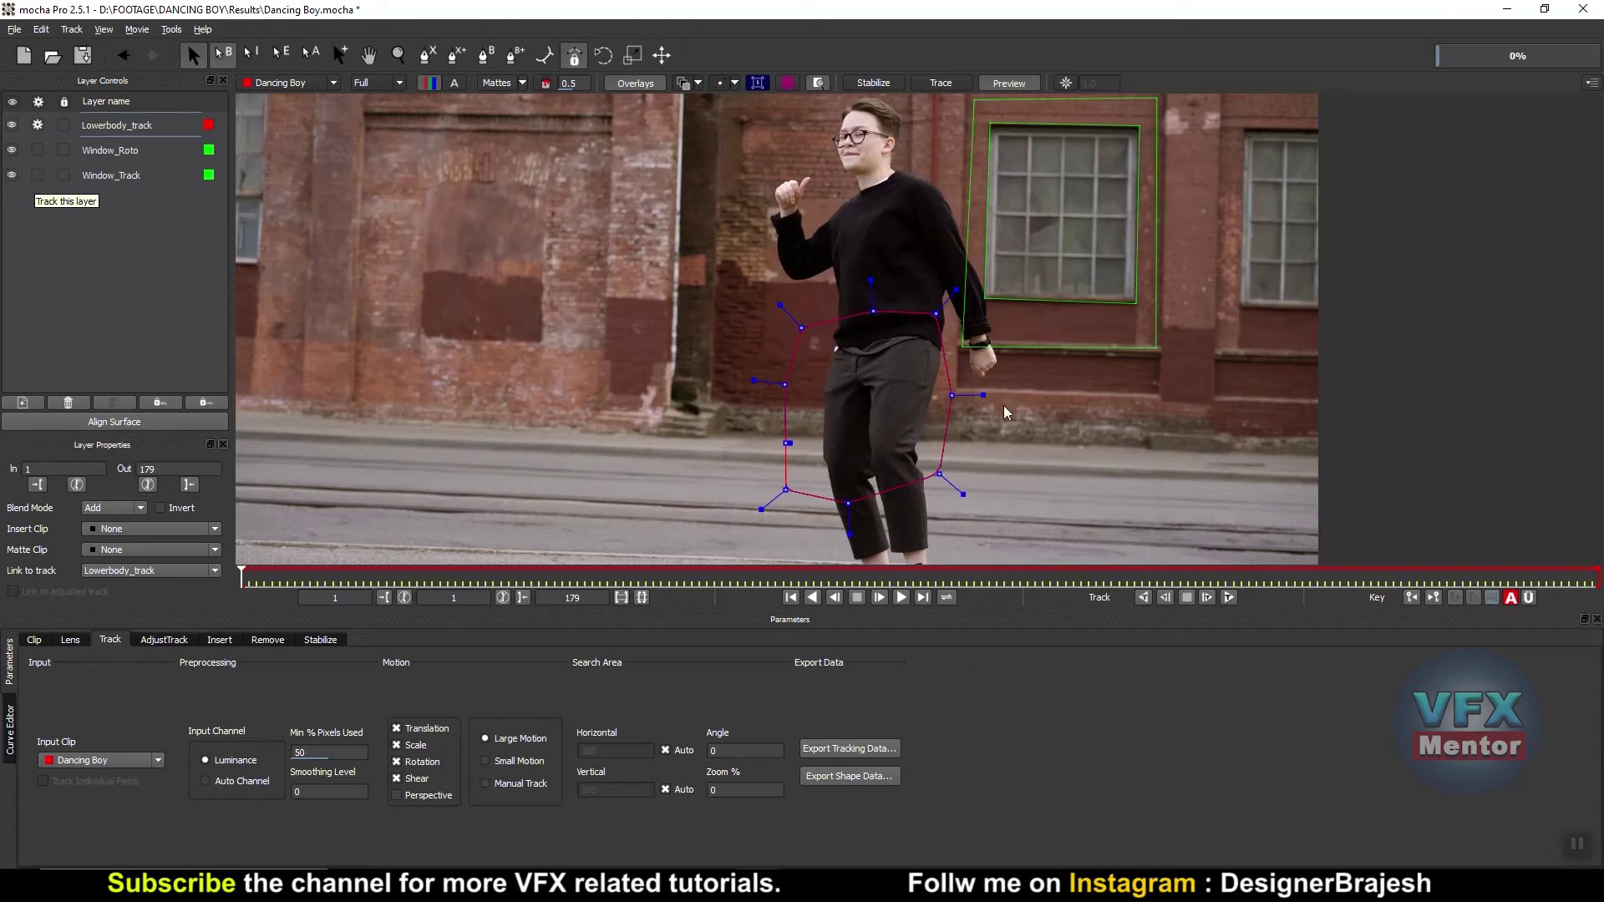
- Track Lowerbody_track forward to frame 38, end the playback range at that frame and return to the first frame
left_click(1228, 598)
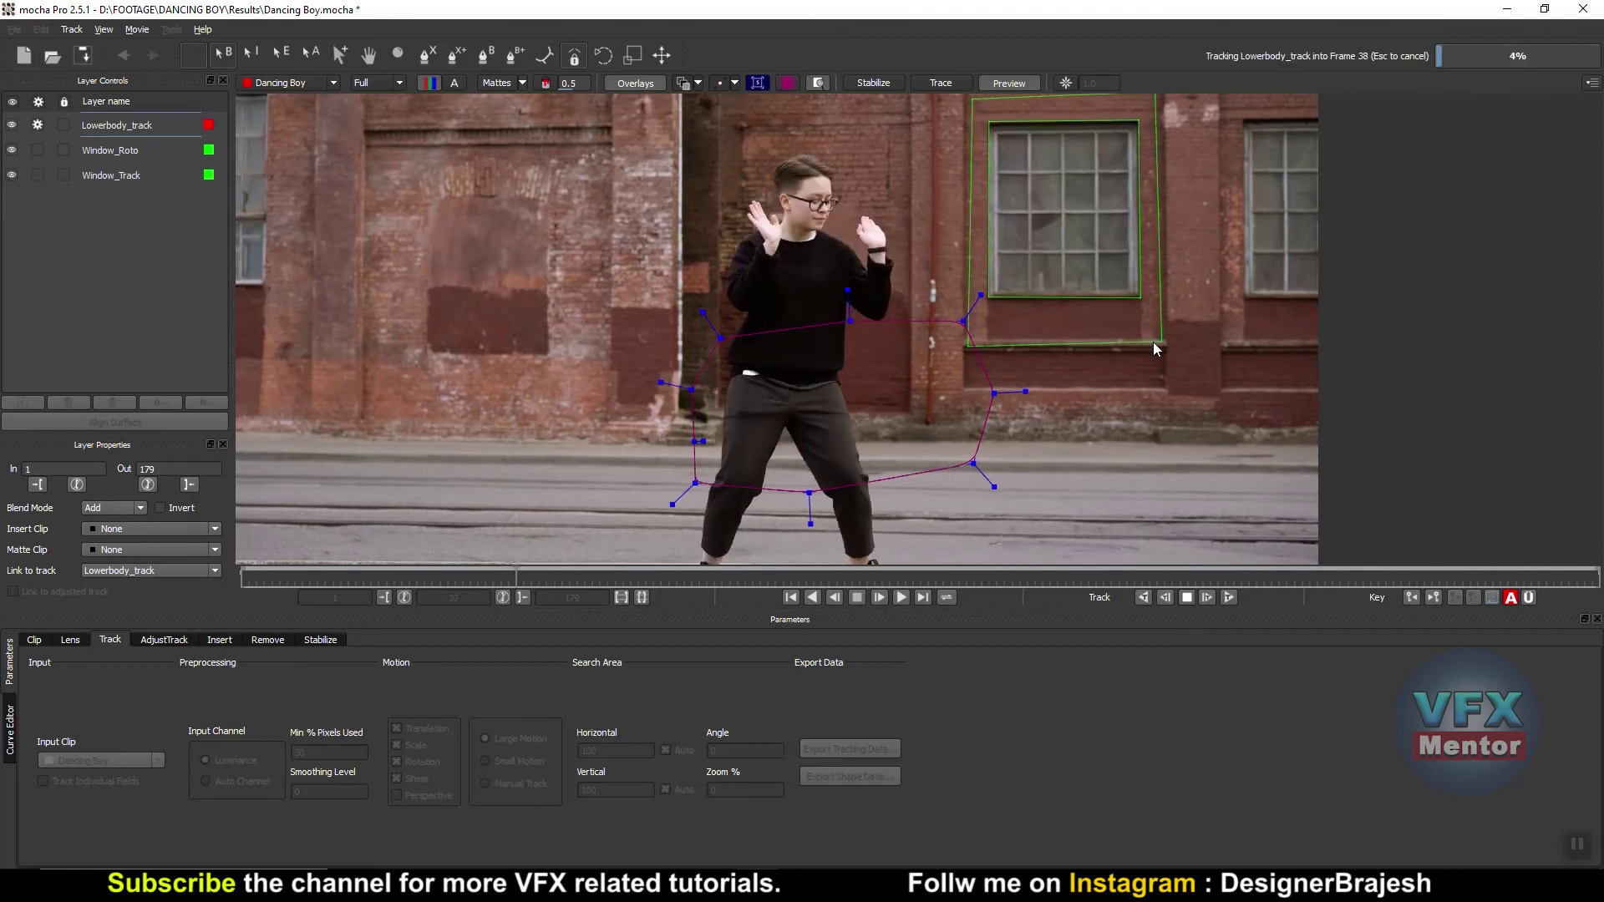
left_click(1186, 597)
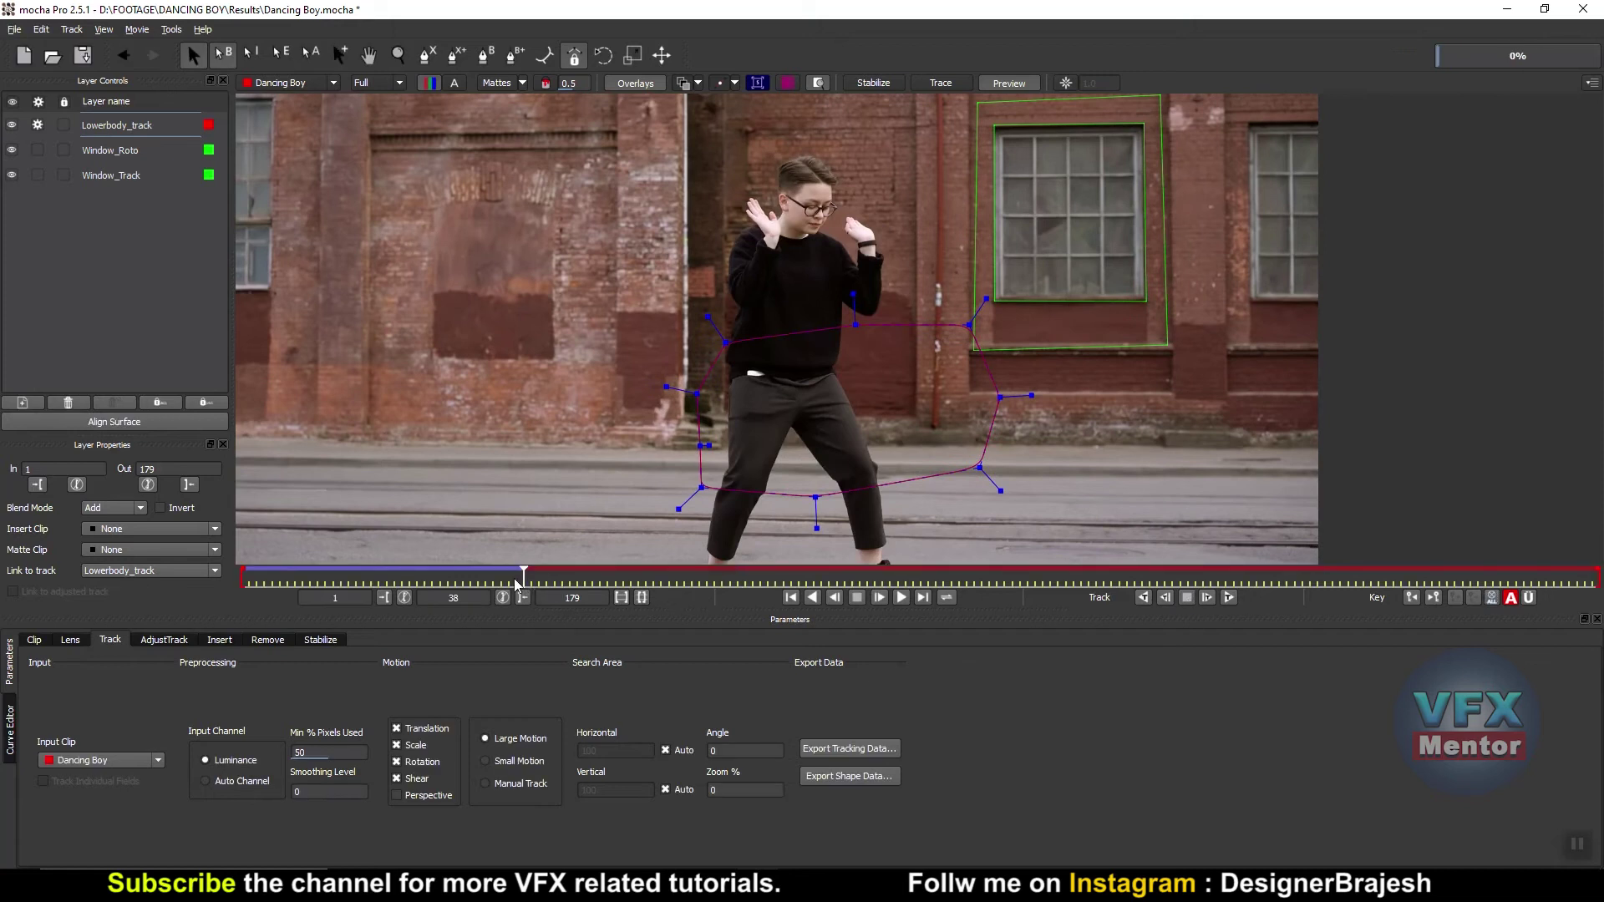
left_click_drag(1594, 580, 524, 582)
left_click(791, 598)
- Draw a closed X-spline layer around the boy's thigh, tracing from the waist down to the knee and back up
key("z")
mouse_move(904, 424)
left_mouse_down()
mouse_move(902, 375)
mouse_move(909, 396)
left_mouse_up()
key("x")
left_click_drag(1038, 437, 1031, 366)
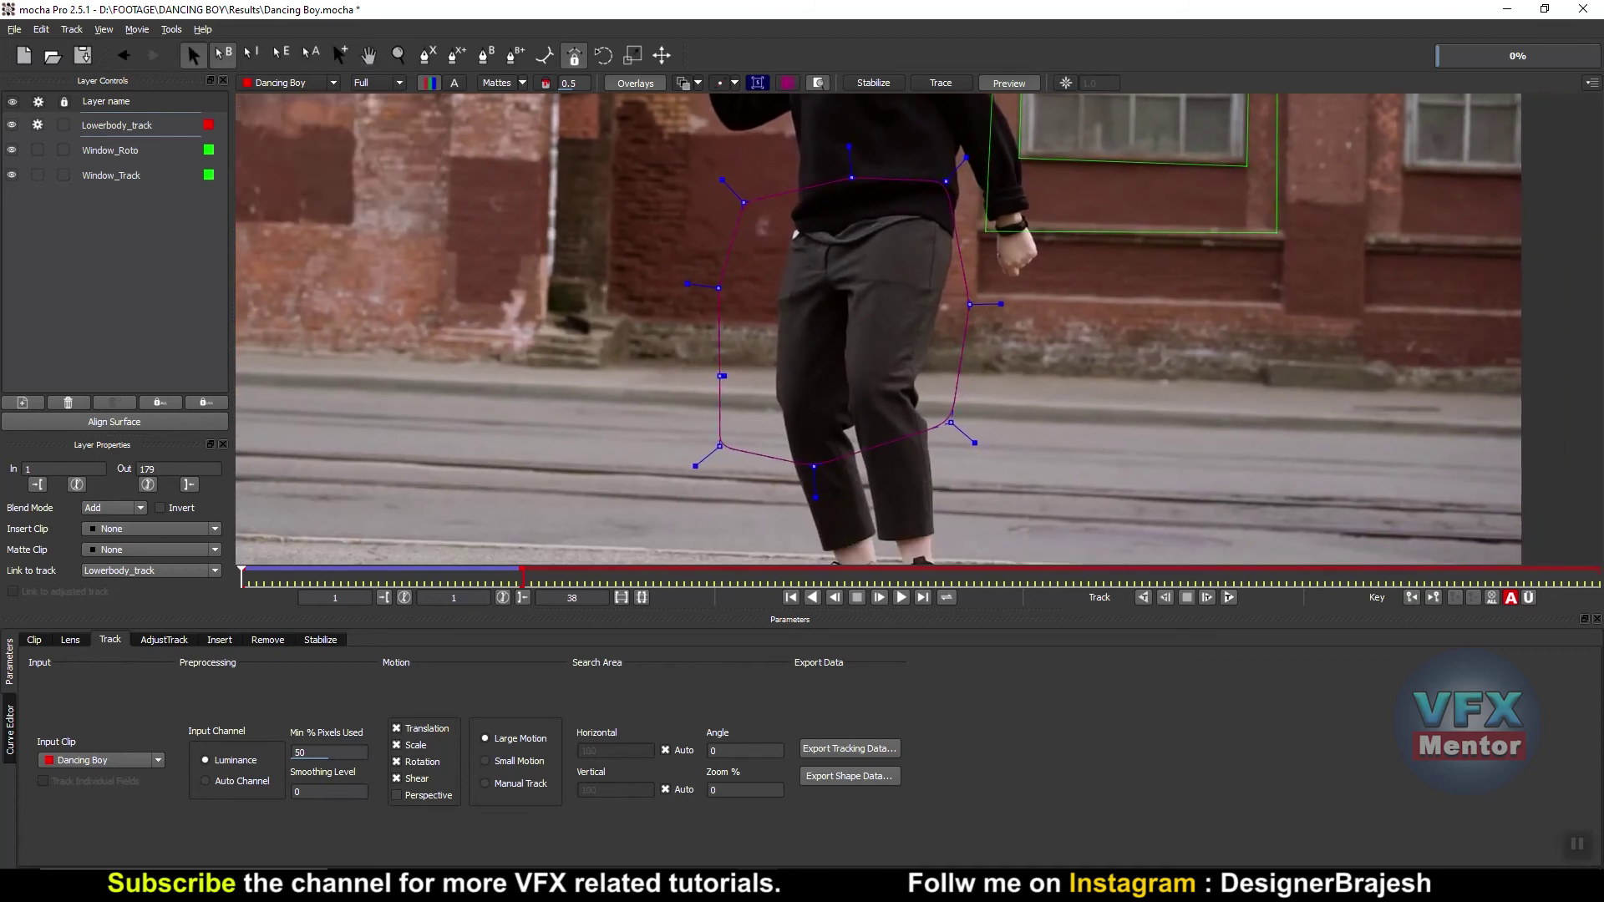
left_click(427, 55)
left_click(864, 213)
left_click(845, 367)
left_click(852, 413)
left_click(861, 436)
left_click(913, 421)
left_click(918, 410)
left_click(918, 397)
left_click(915, 380)
left_click(923, 360)
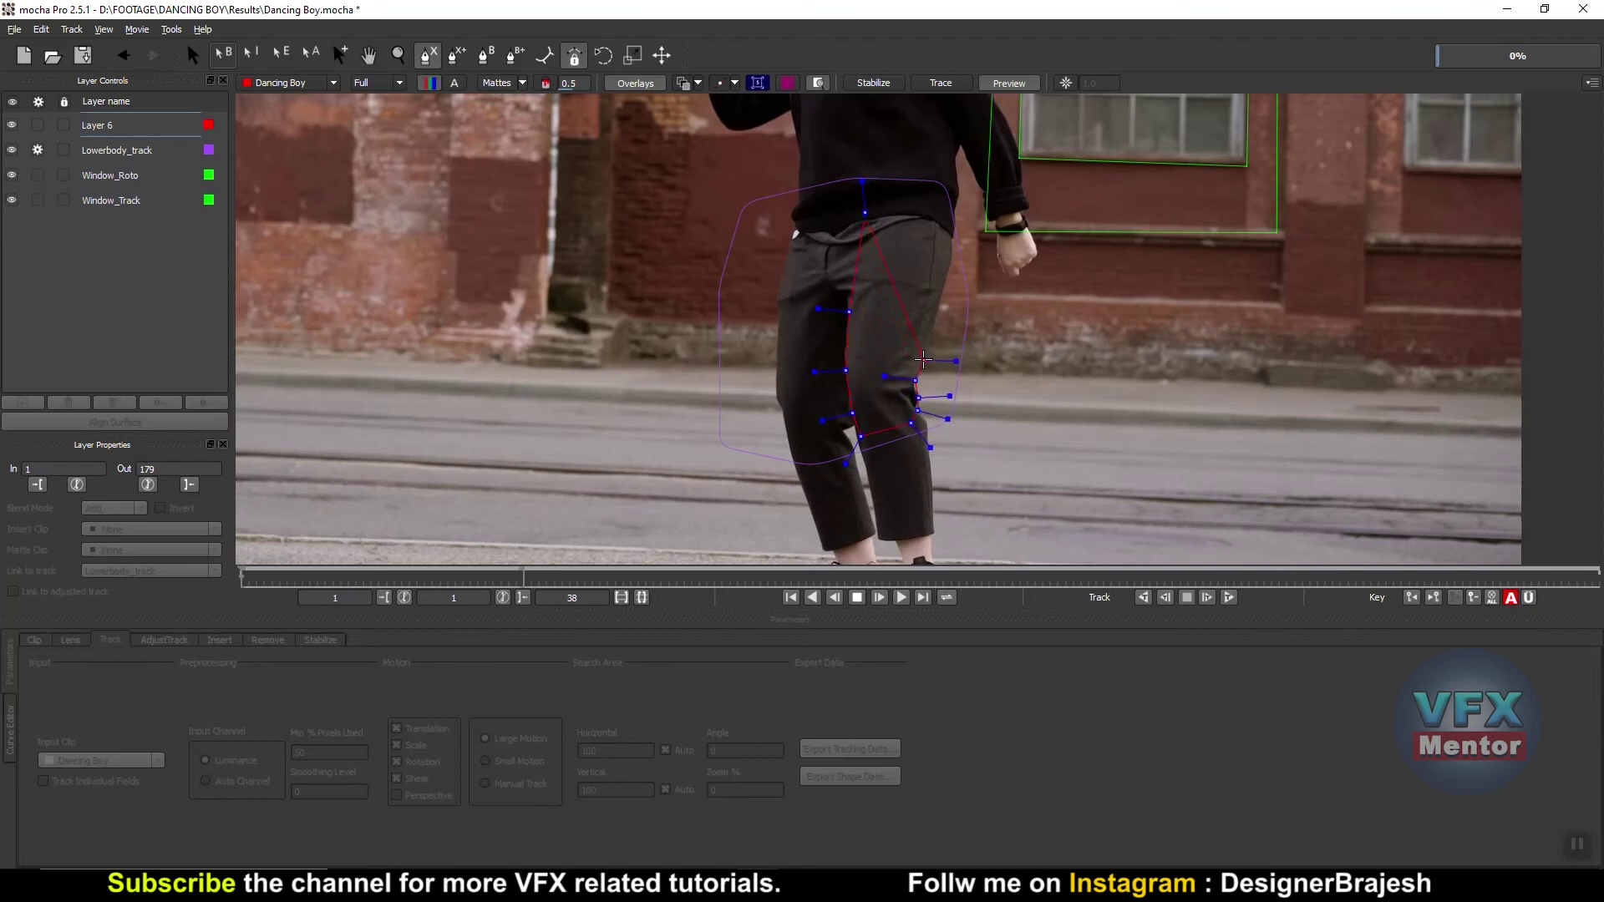
left_click(942, 291)
left_click(953, 250)
left_click(954, 238)
left_click(943, 222)
left_click(920, 207)
left_click(895, 202)
left_click(881, 202)
right_click(882, 202)
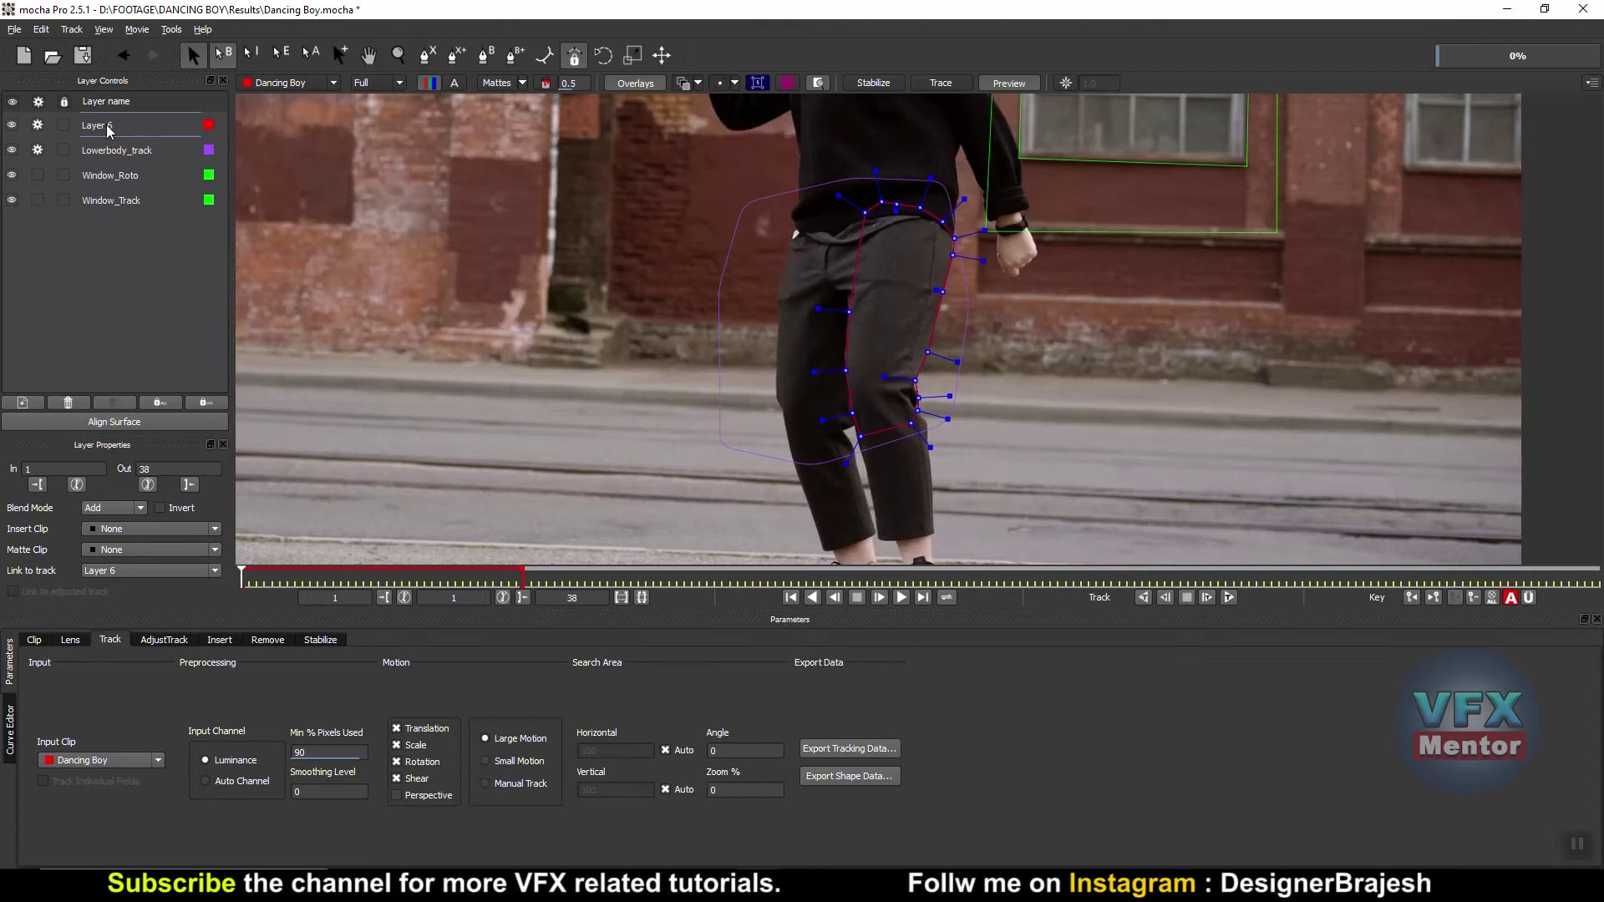
- Rename the thigh layer Thie_Roto and link it to the Lowerbody_track track
double_click(129, 124)
type("Thie_Roto")
left_click(129, 571)
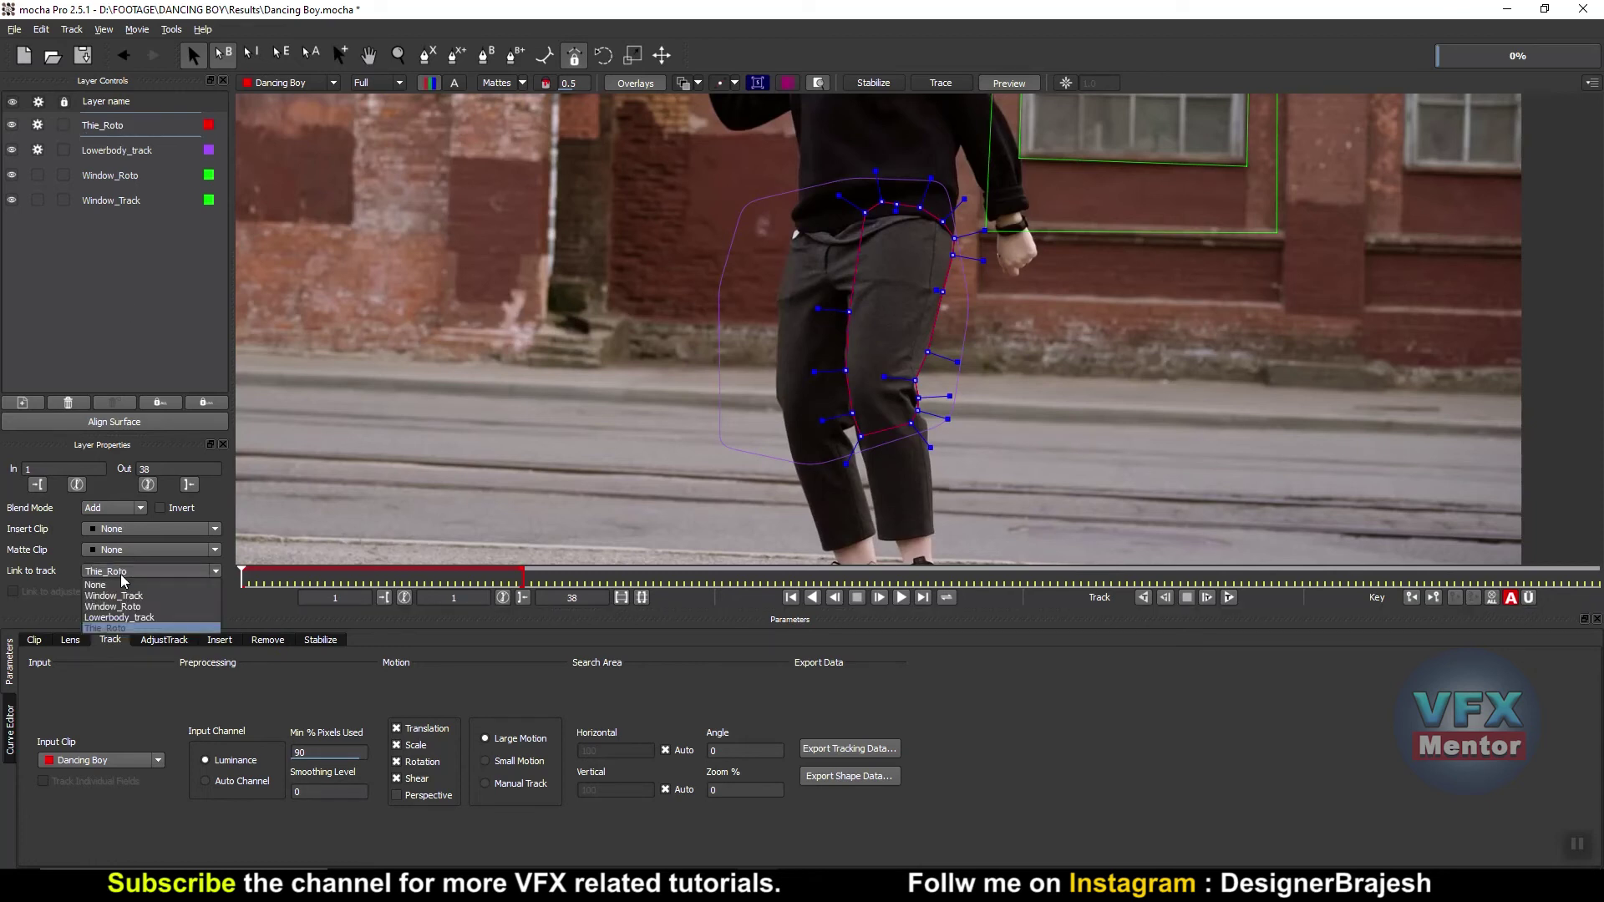
left_click(125, 617)
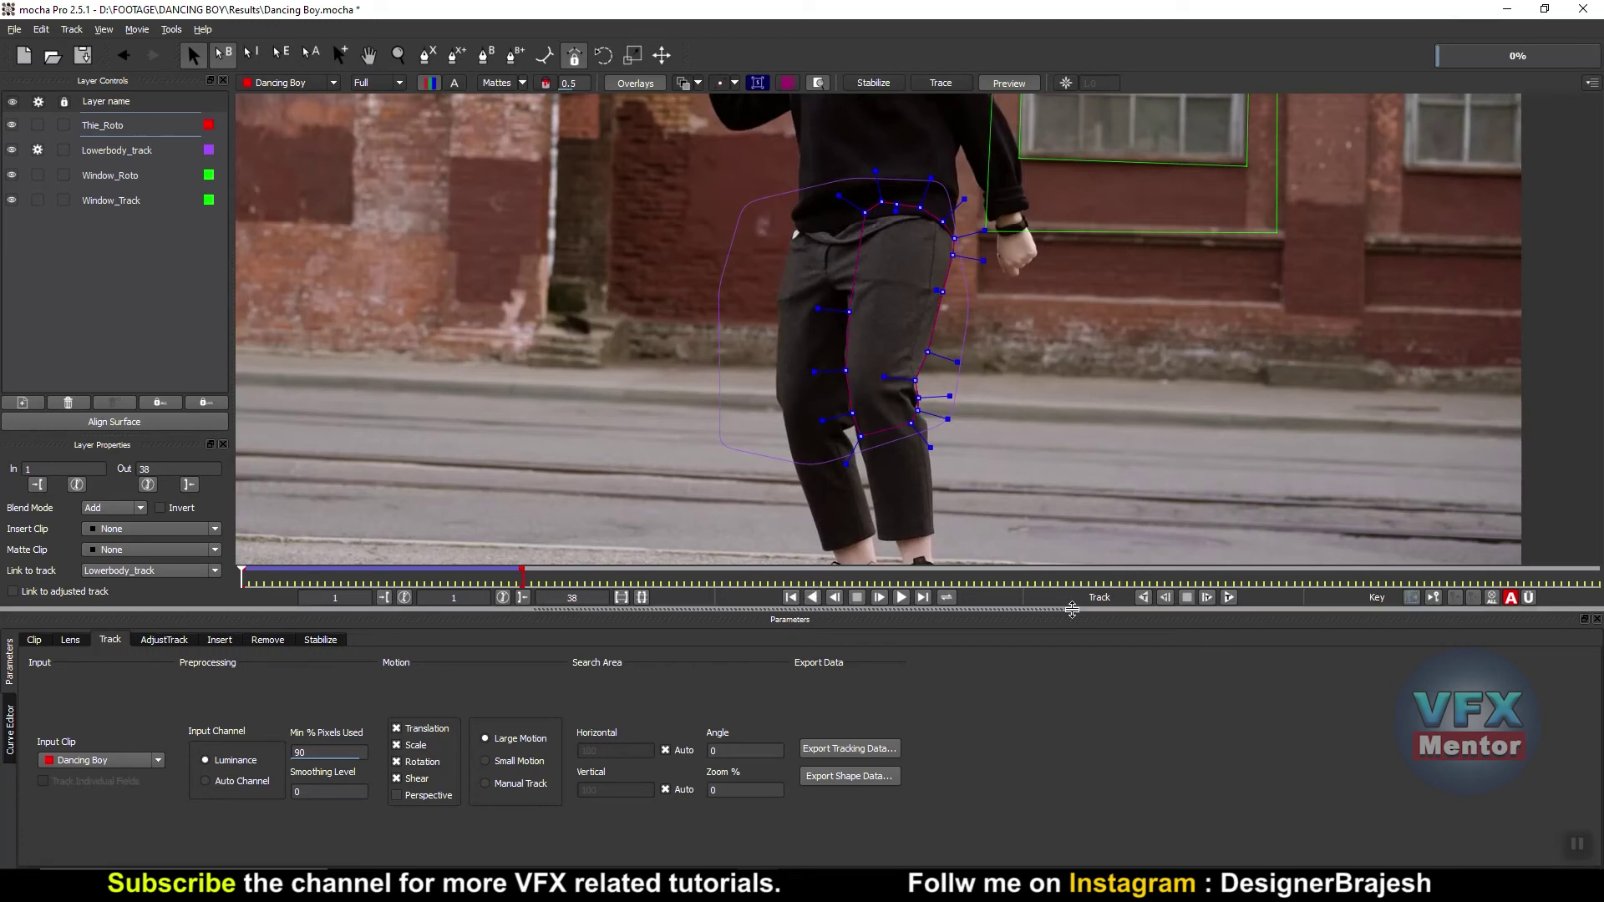
- Play the clip to check how the thigh shape follows the leg, then stop and inspect the leg
left_click(901, 597)
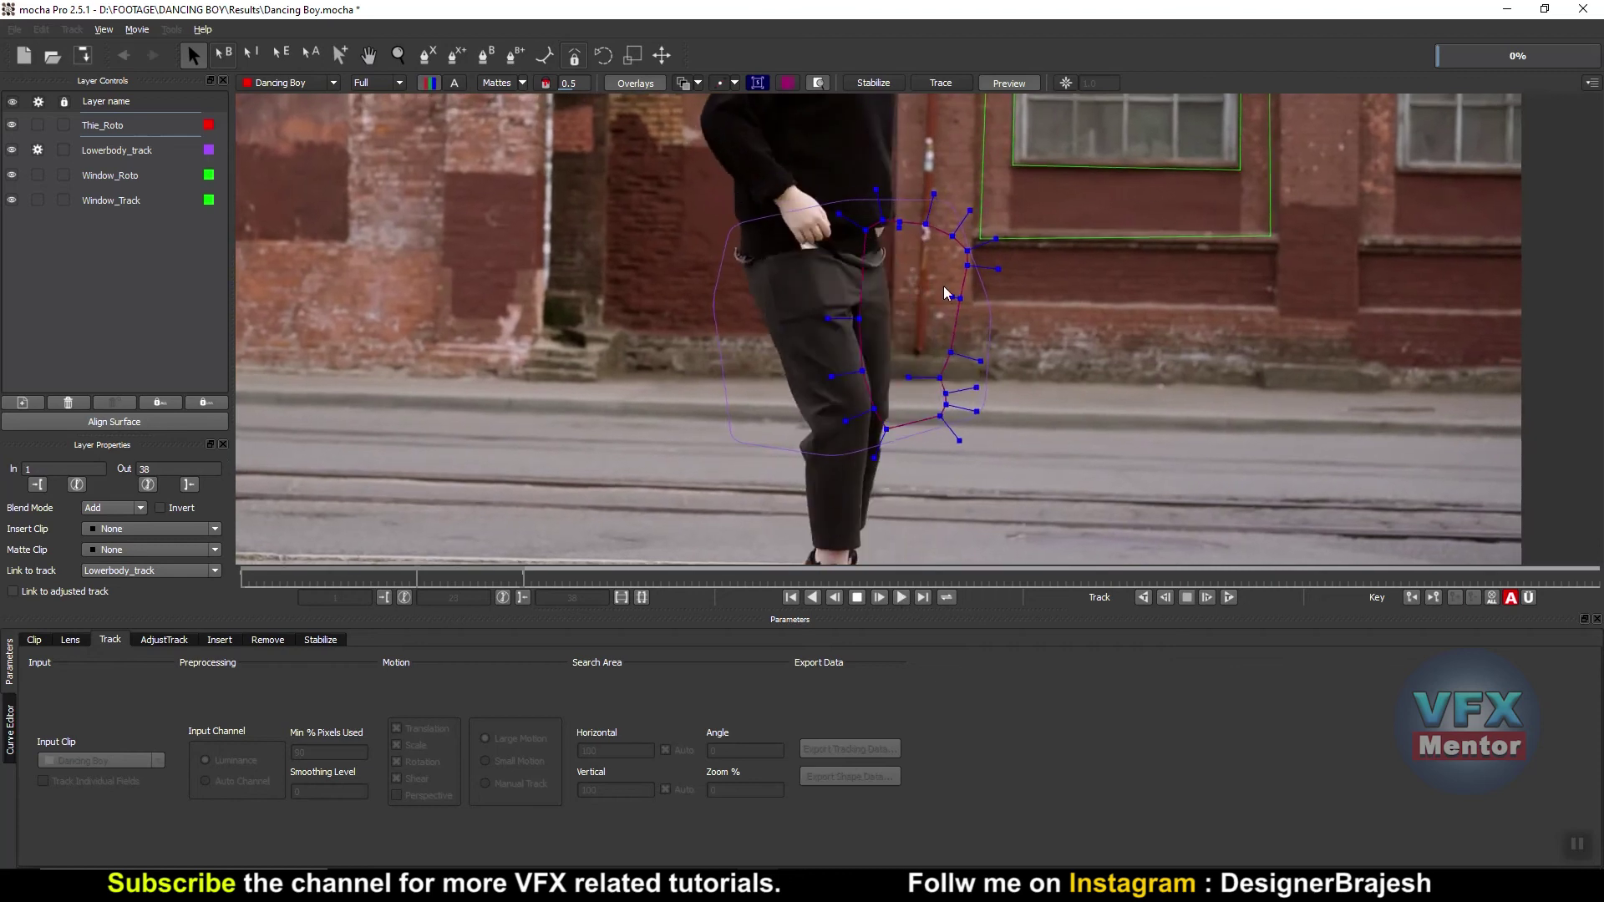
left_click(858, 597)
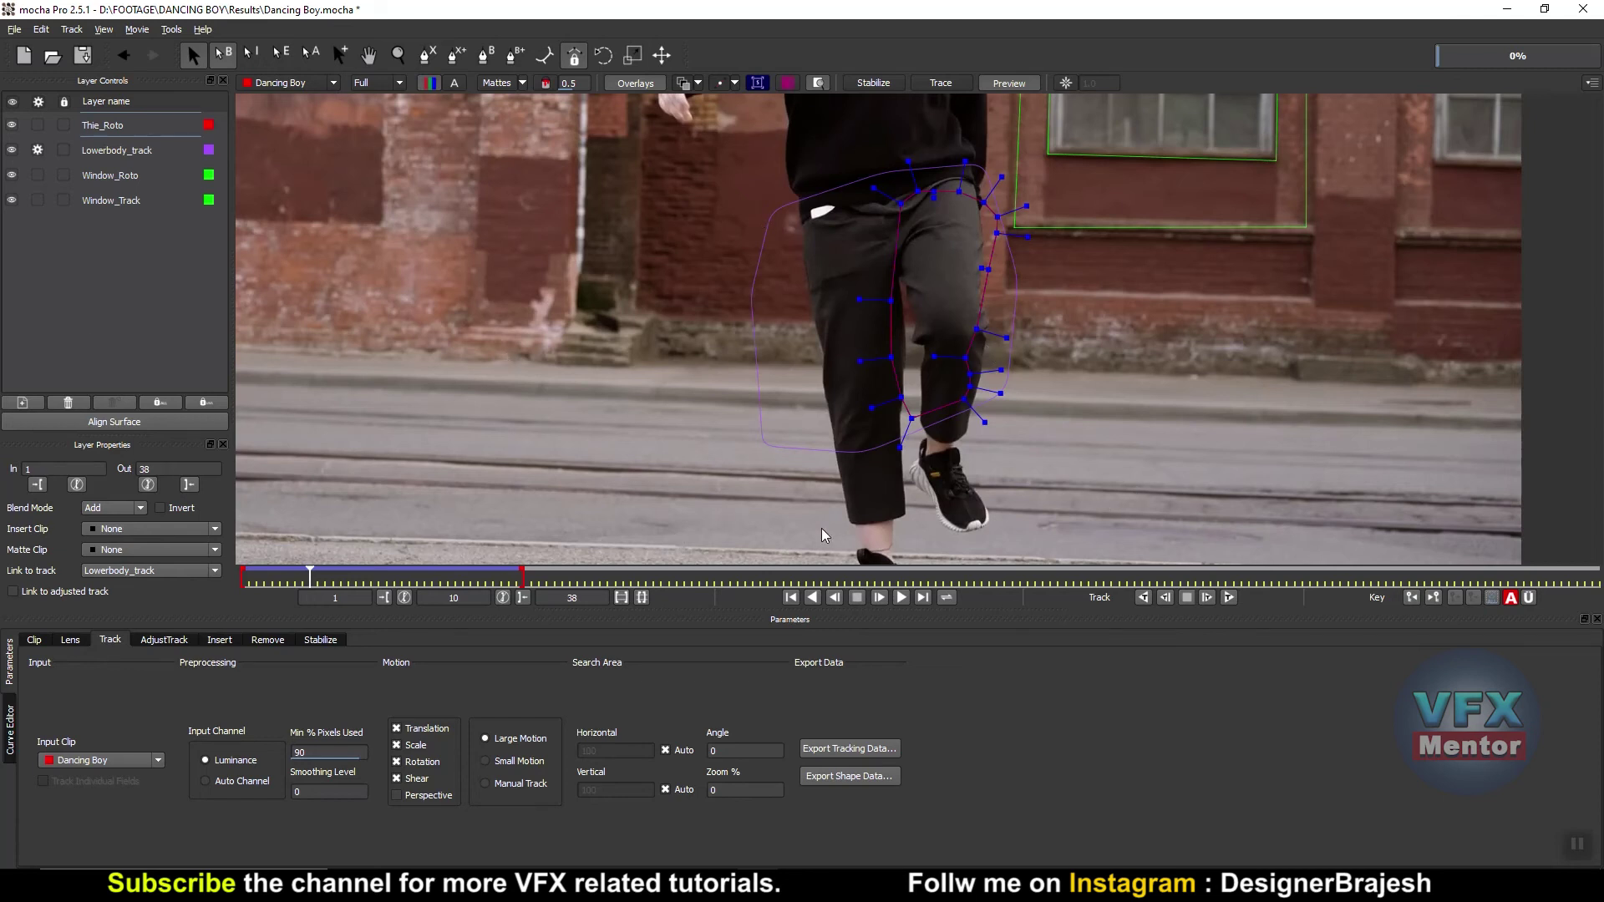
key("z")
left_click_drag(971, 228, 955, 308)
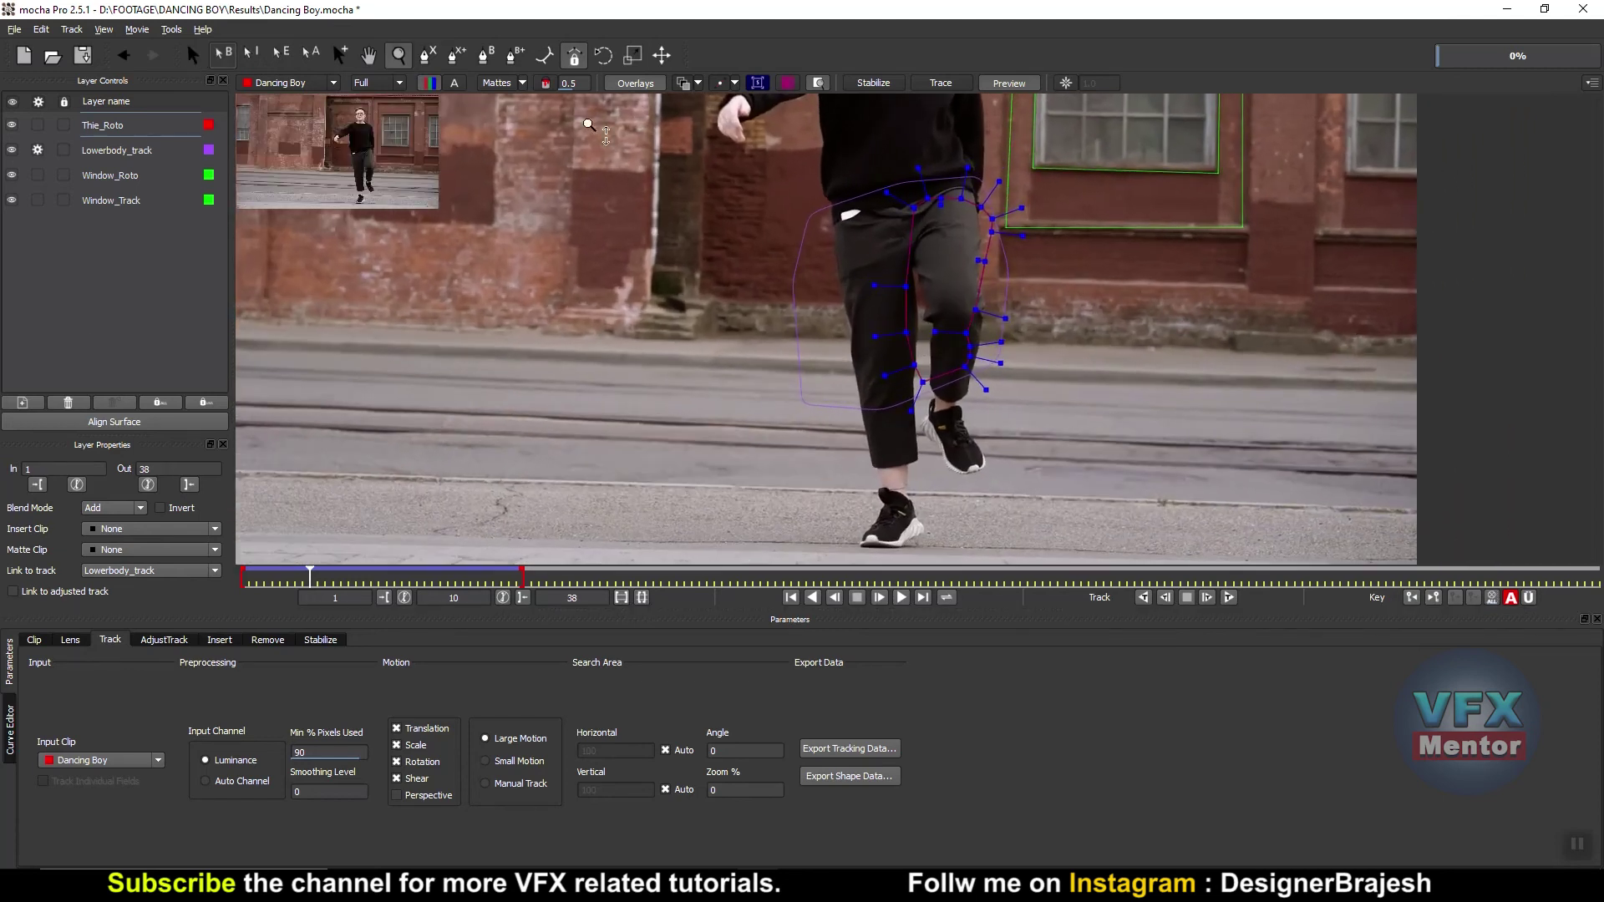
- Start a new project with the car clip without saving the changes to the Dancing Boy project
left_click(14, 29)
left_click(60, 52)
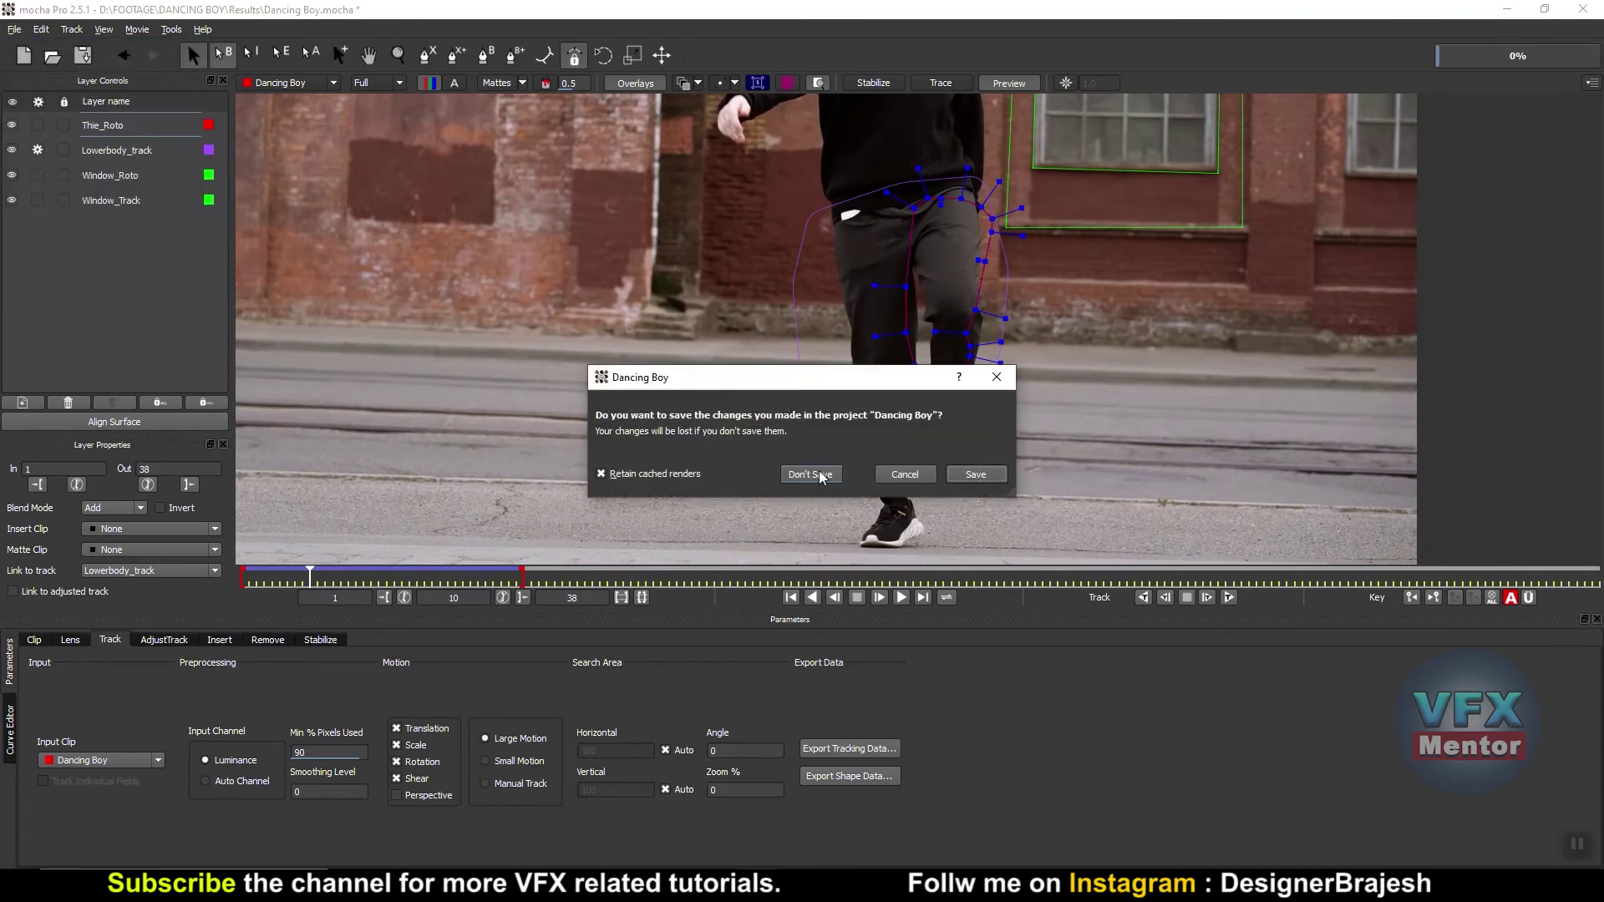
left_click(811, 474)
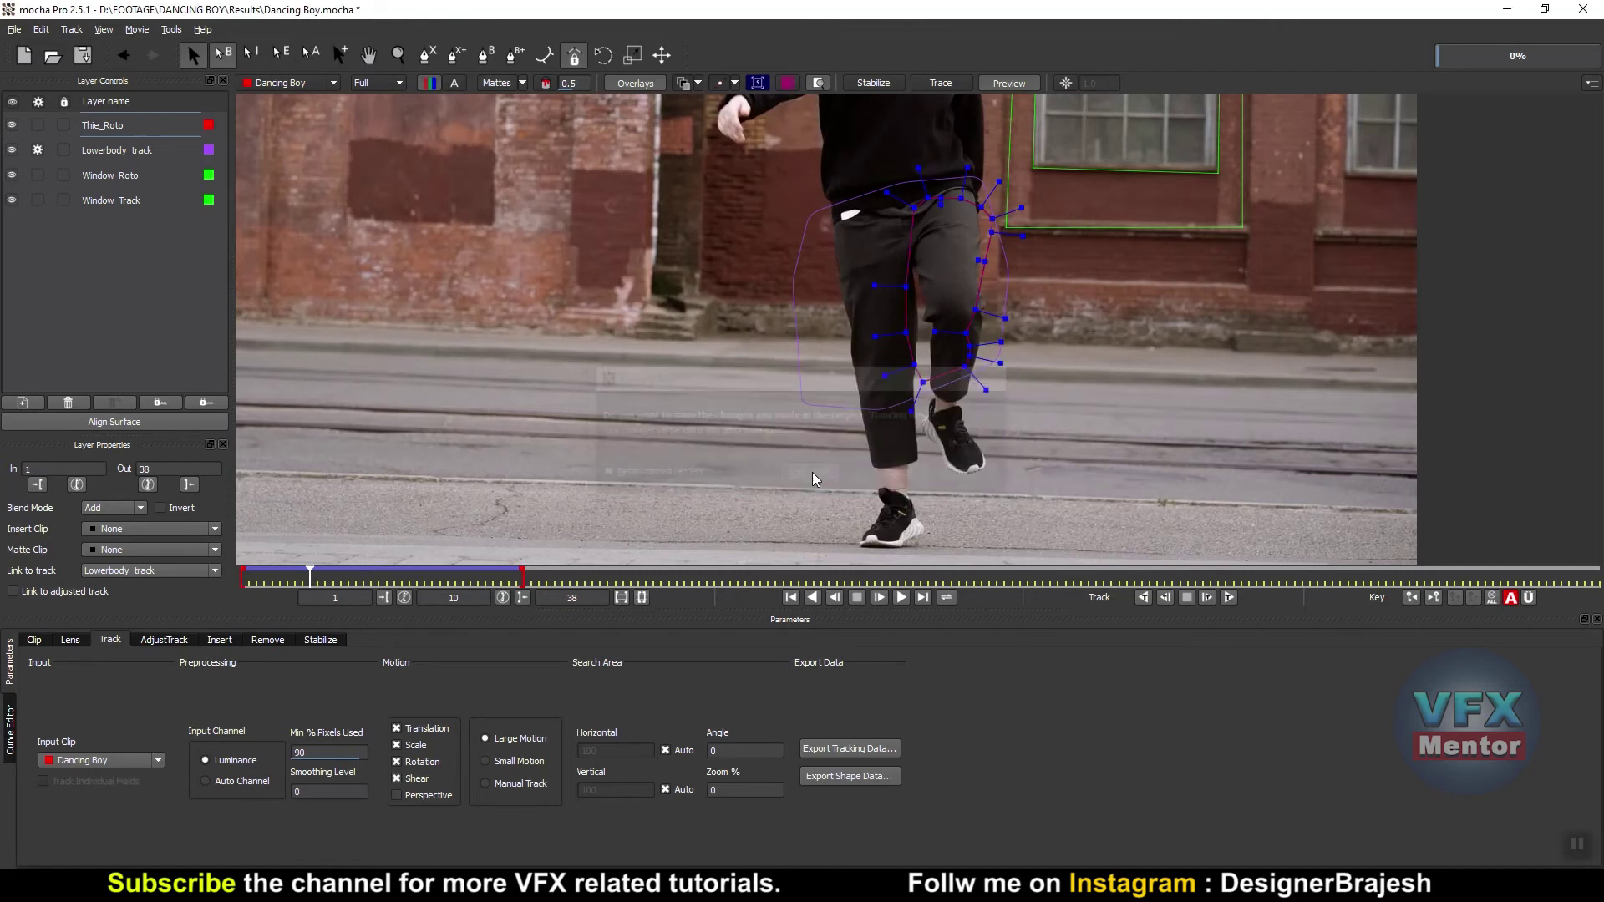
left_click(934, 299)
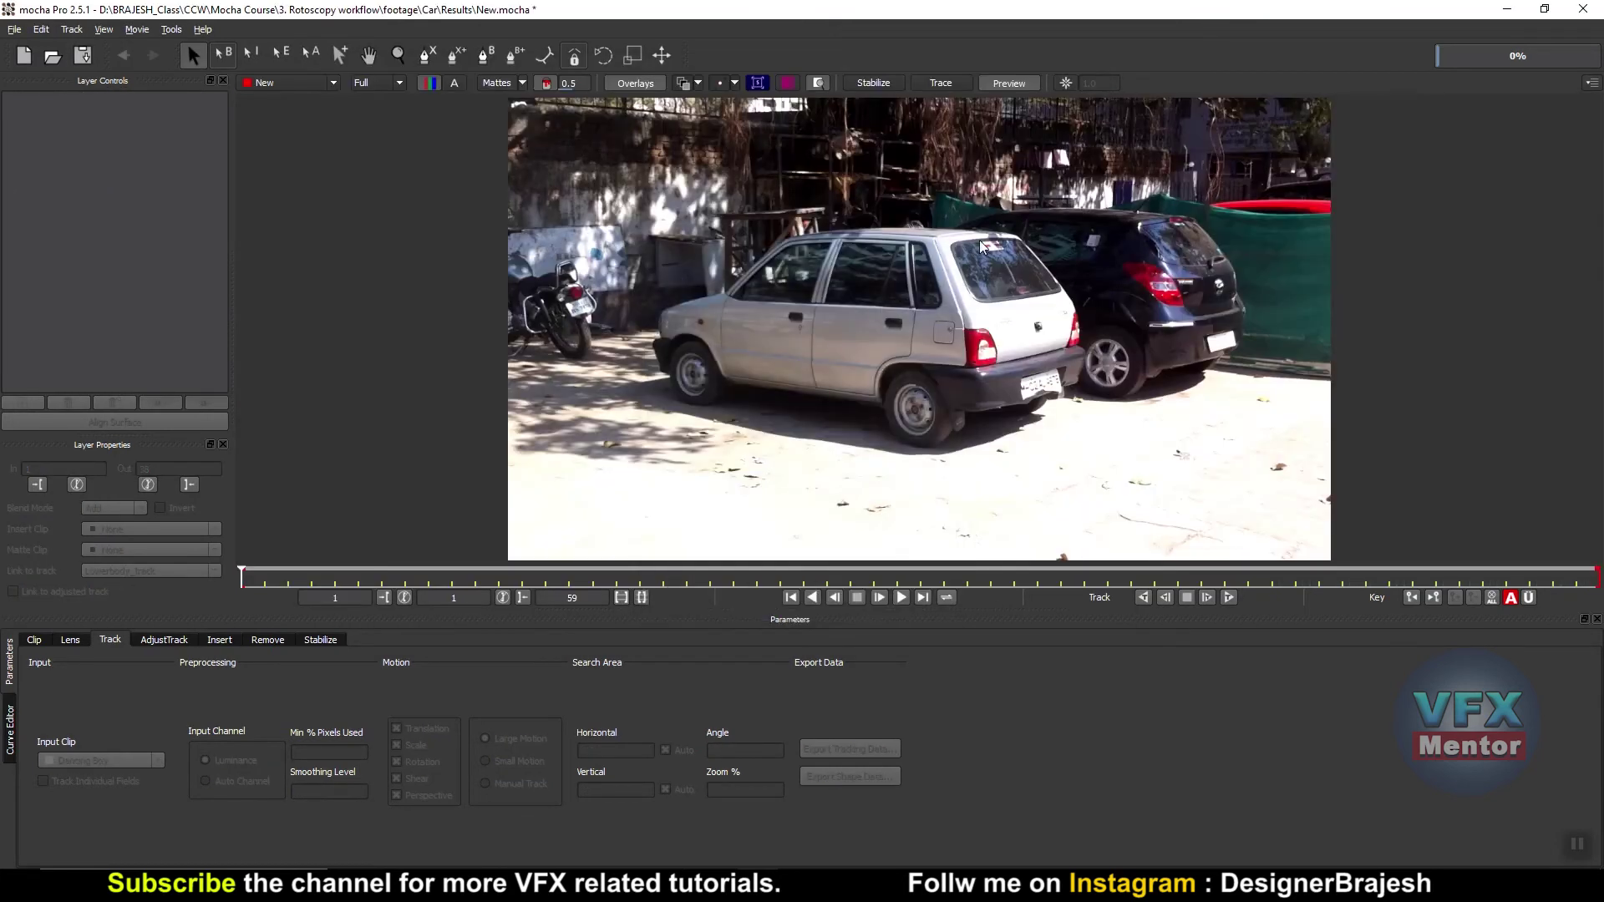
- Play the car clip to review the camera movement and return to the first frame
left_click(899, 597)
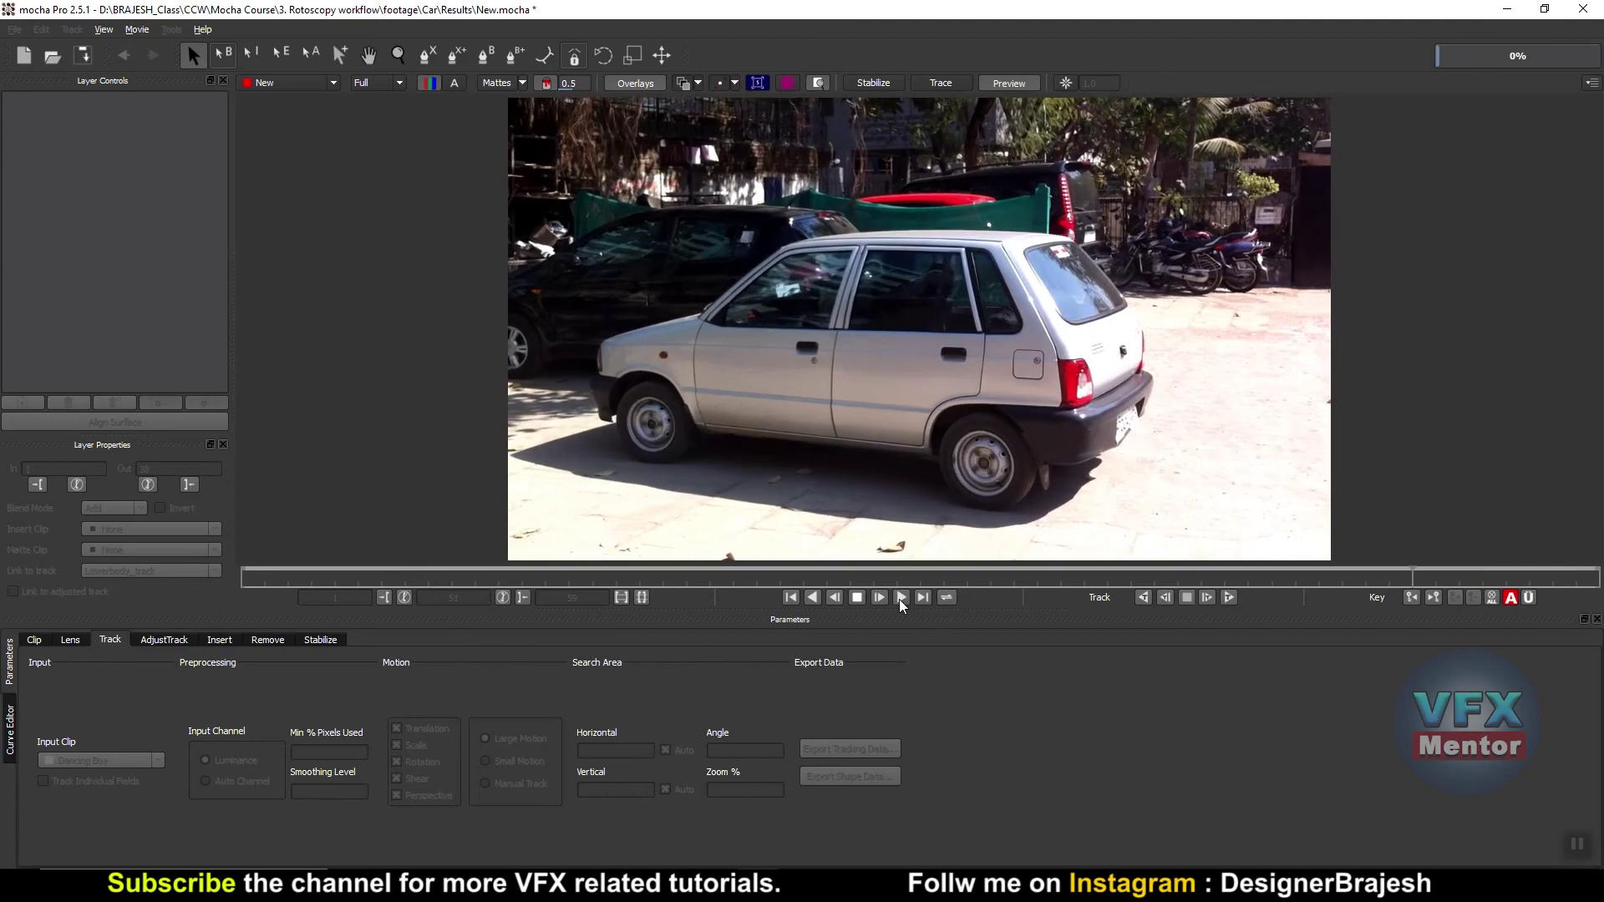
left_click(857, 597)
left_click(791, 598)
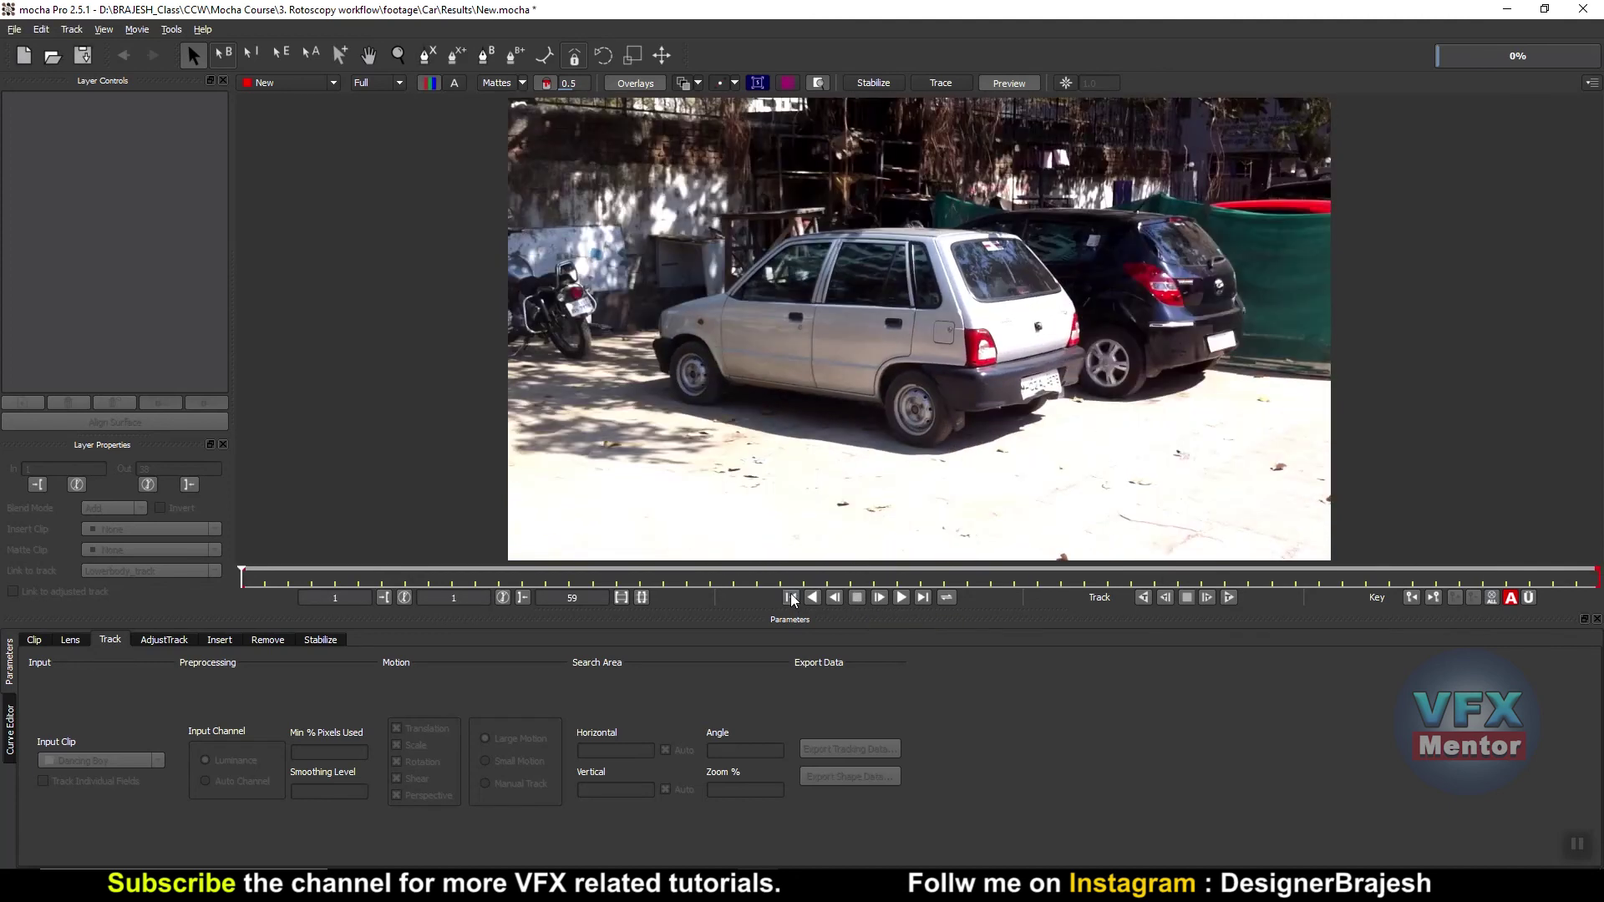
- Draw a loose closed X-spline layer around the rear of the silver car
key("z")
mouse_move(994, 347)
left_mouse_down()
mouse_move(1083, 286)
mouse_move(1022, 335)
left_mouse_up()
key("x")
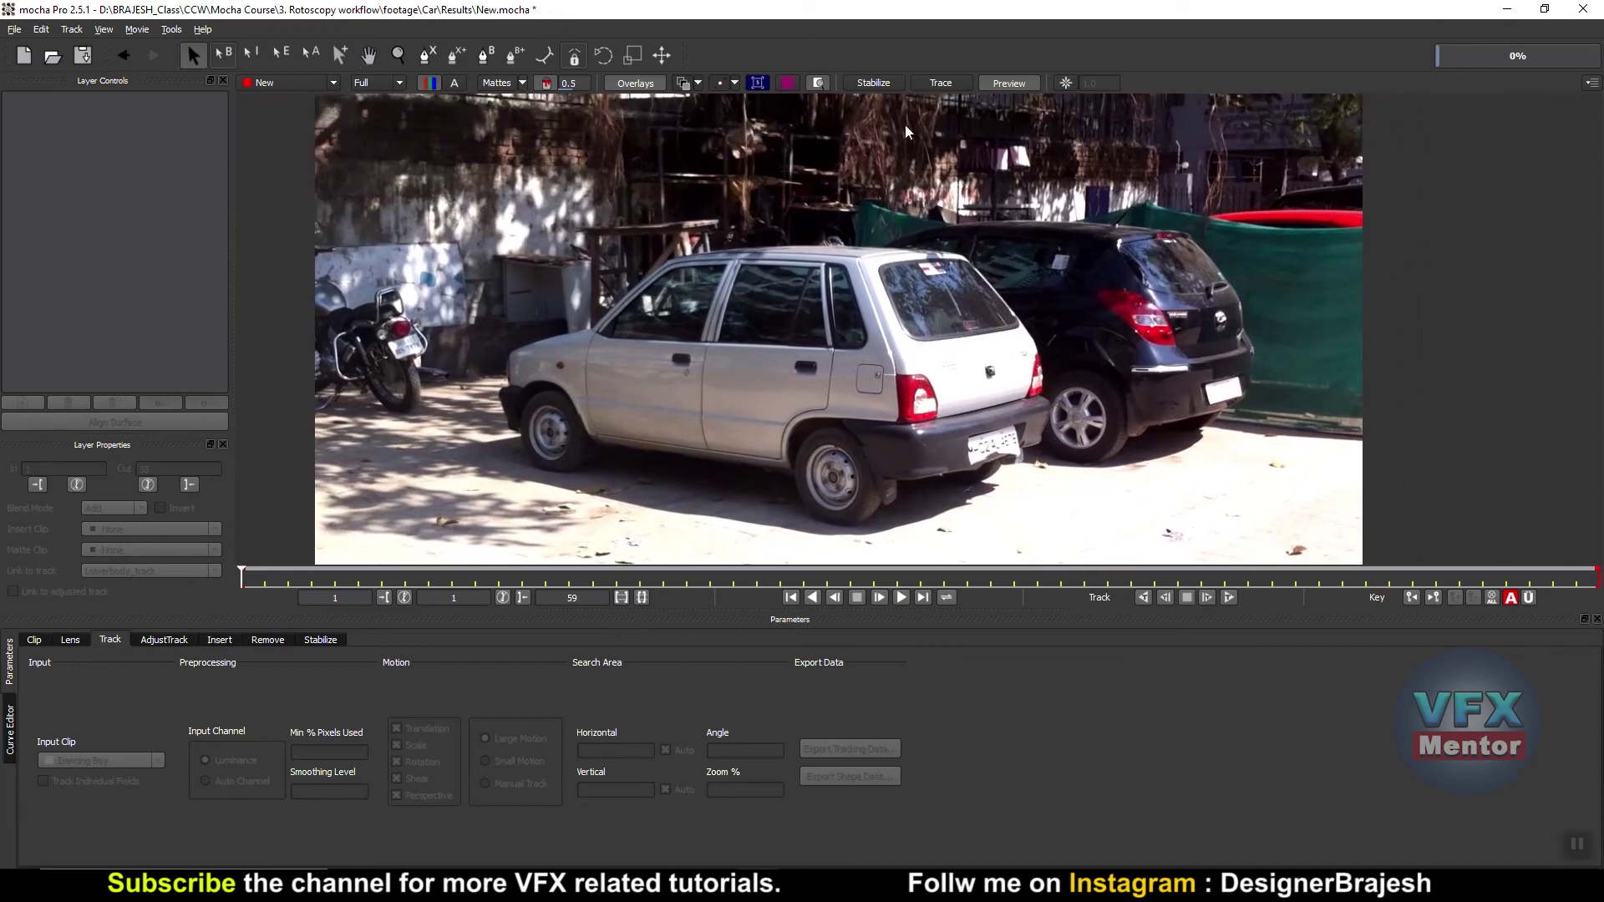
left_click(427, 55)
left_click(799, 260)
left_click(828, 251)
left_click(937, 233)
left_click(999, 250)
left_click(1056, 343)
left_click(1069, 393)
left_click(1055, 420)
left_click(959, 454)
left_click(885, 463)
left_click(845, 388)
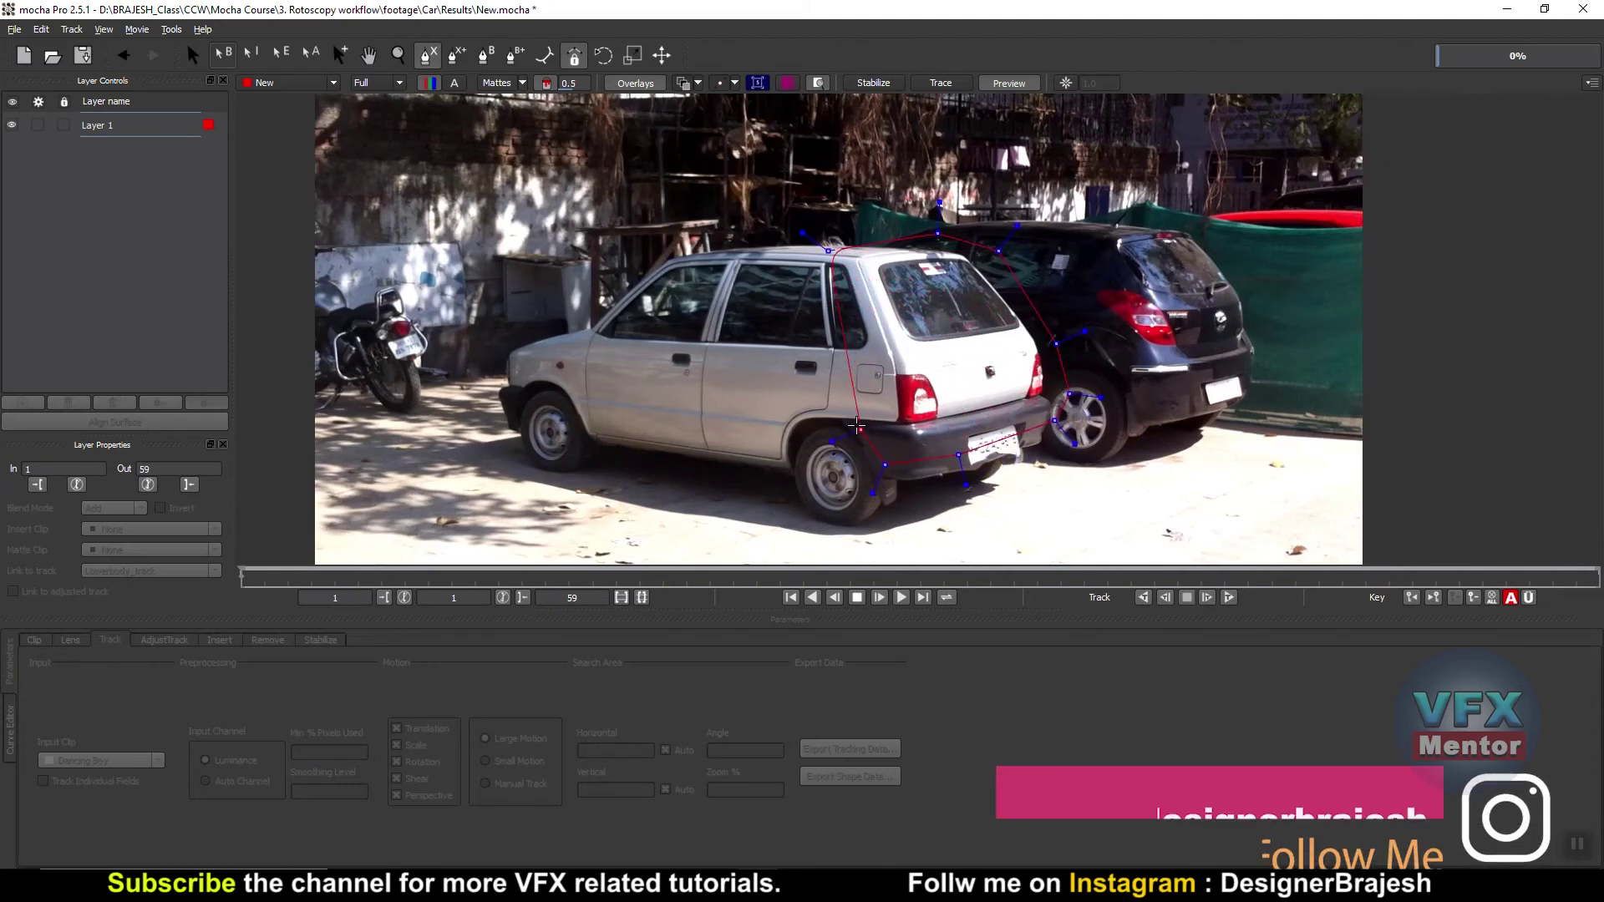
right_click(819, 309)
- Reposition the rear shape's points along the side window, the roof and the ground below the bumper so it encloses the car's back
left_click_drag(851, 389, 827, 344)
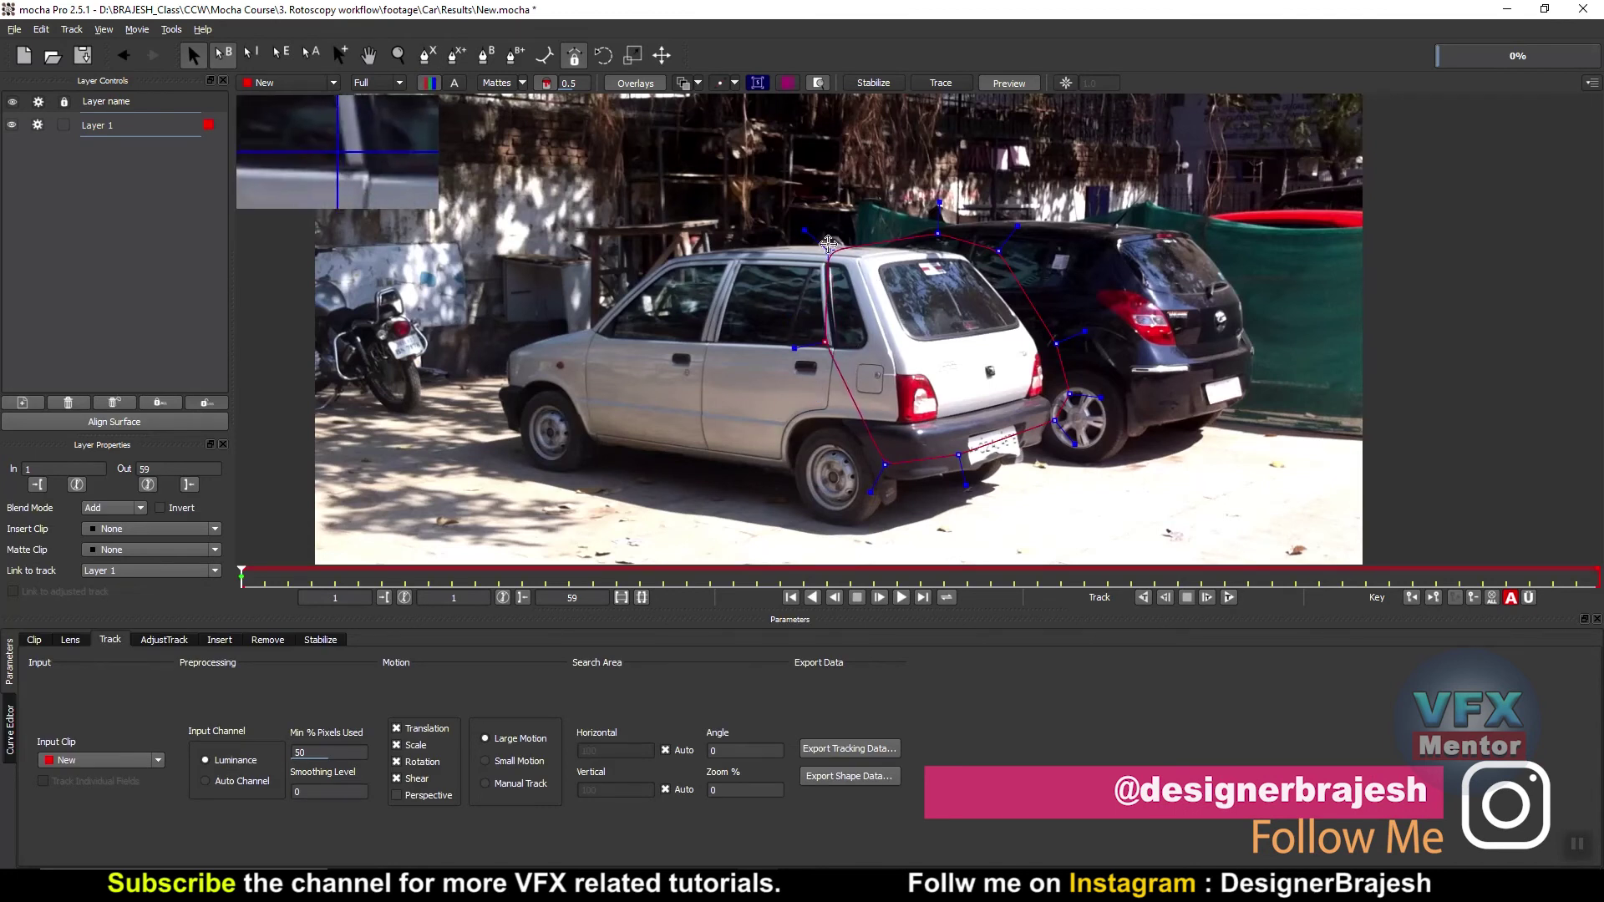
left_click_drag(828, 243, 817, 246)
left_click_drag(958, 456, 961, 507)
left_click_drag(885, 464, 876, 516)
left_click_drag(1054, 421, 1068, 480)
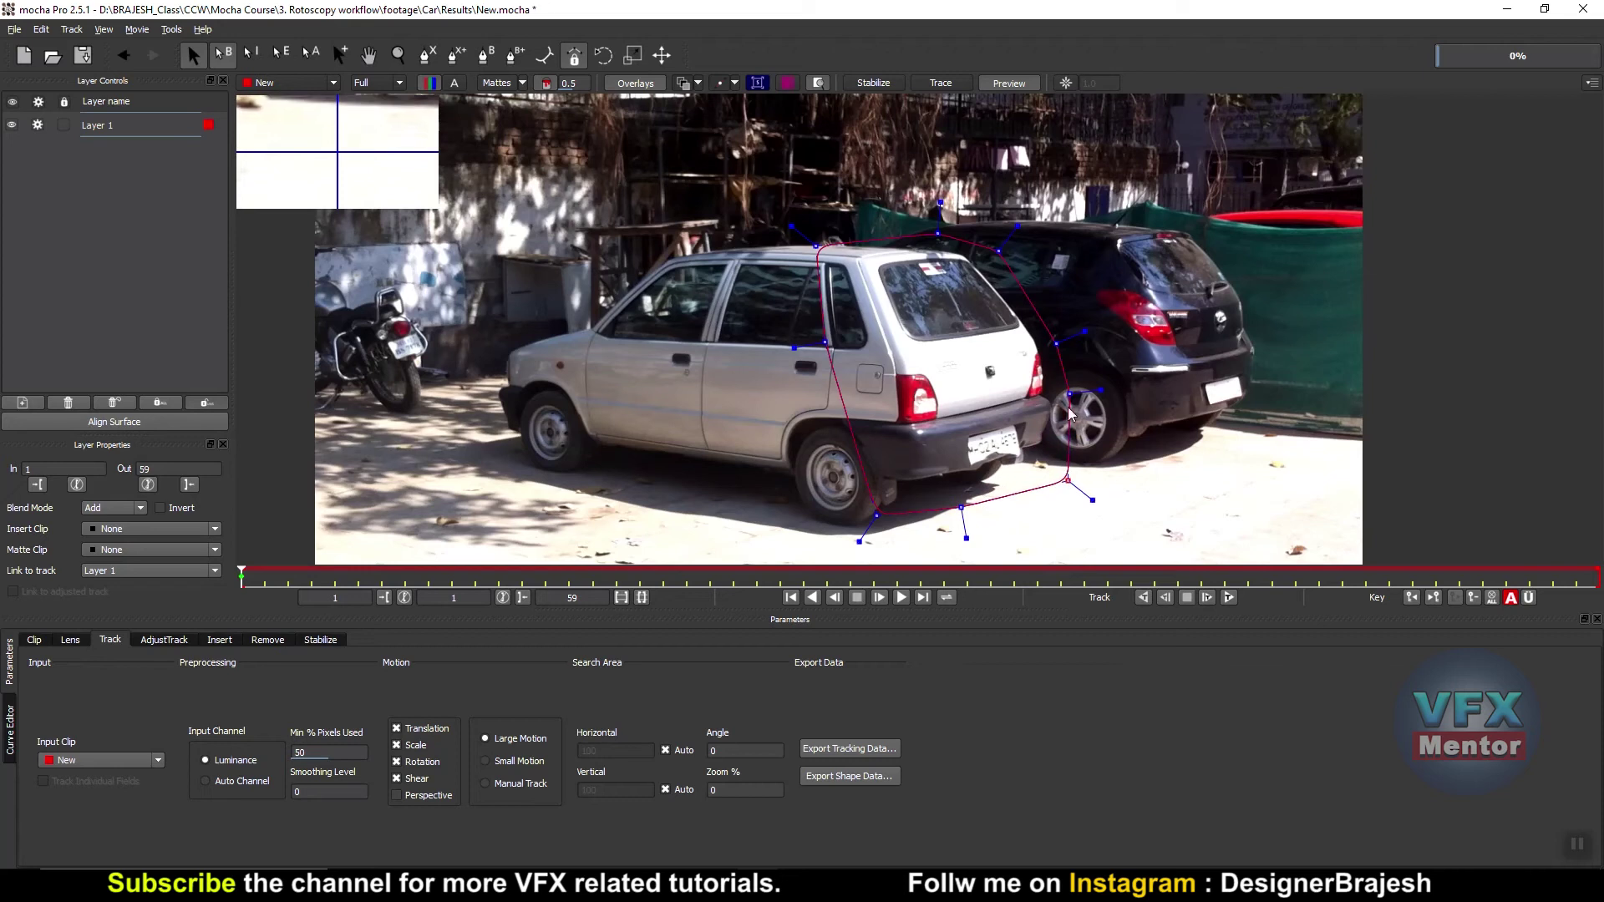
left_click(1057, 342)
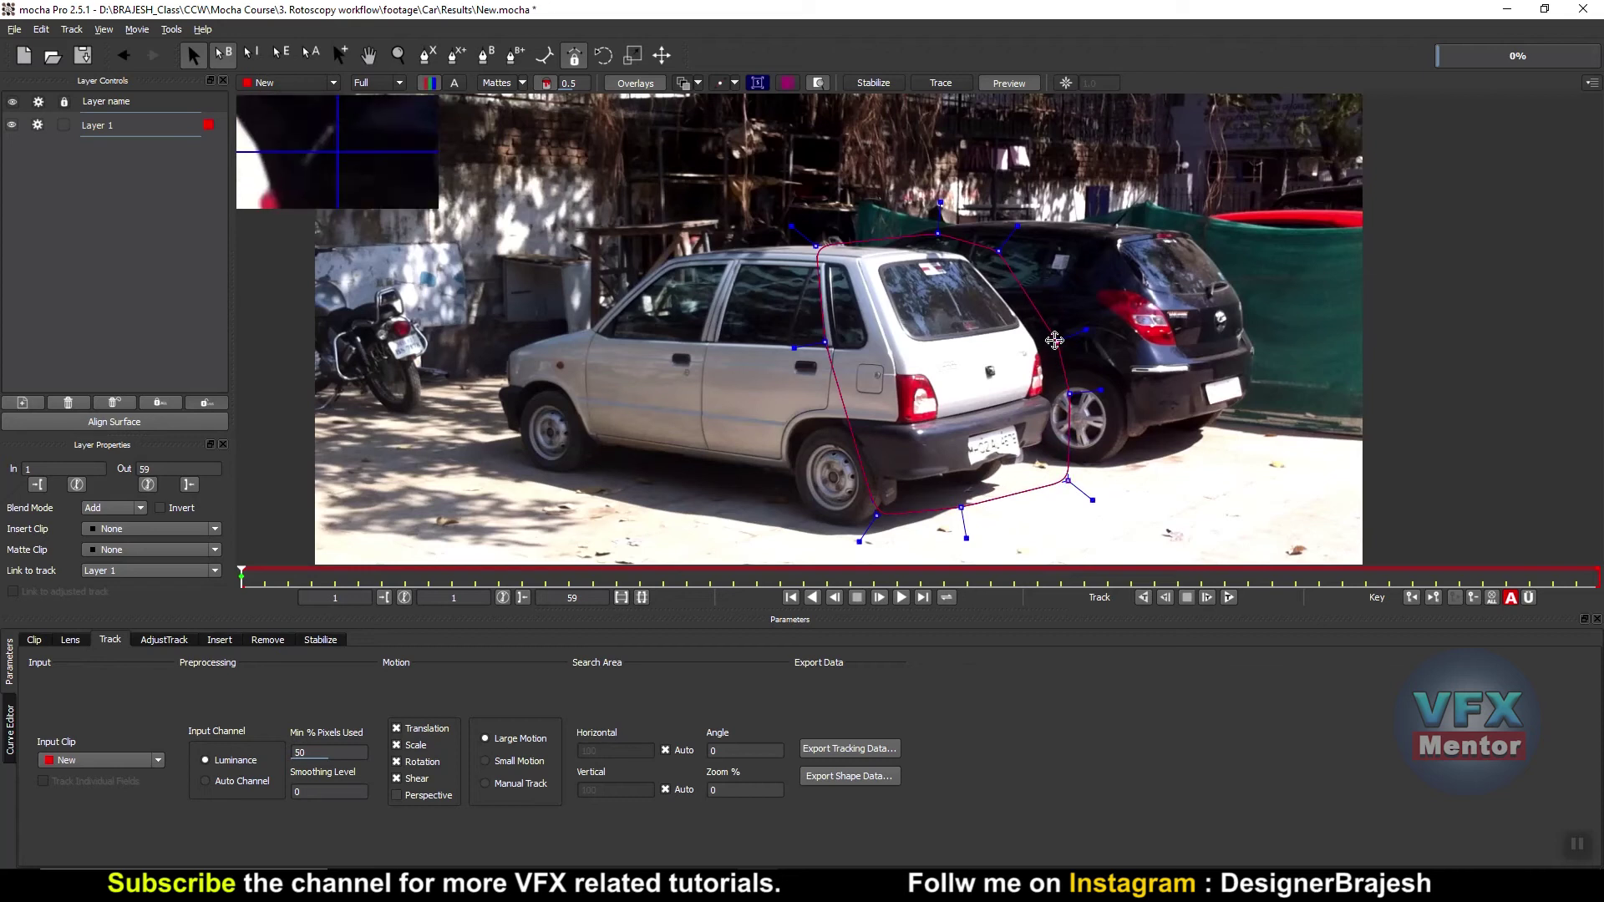
- Track Layer 1 forward to frame 59 and return to the first frame
left_click(1226, 598)
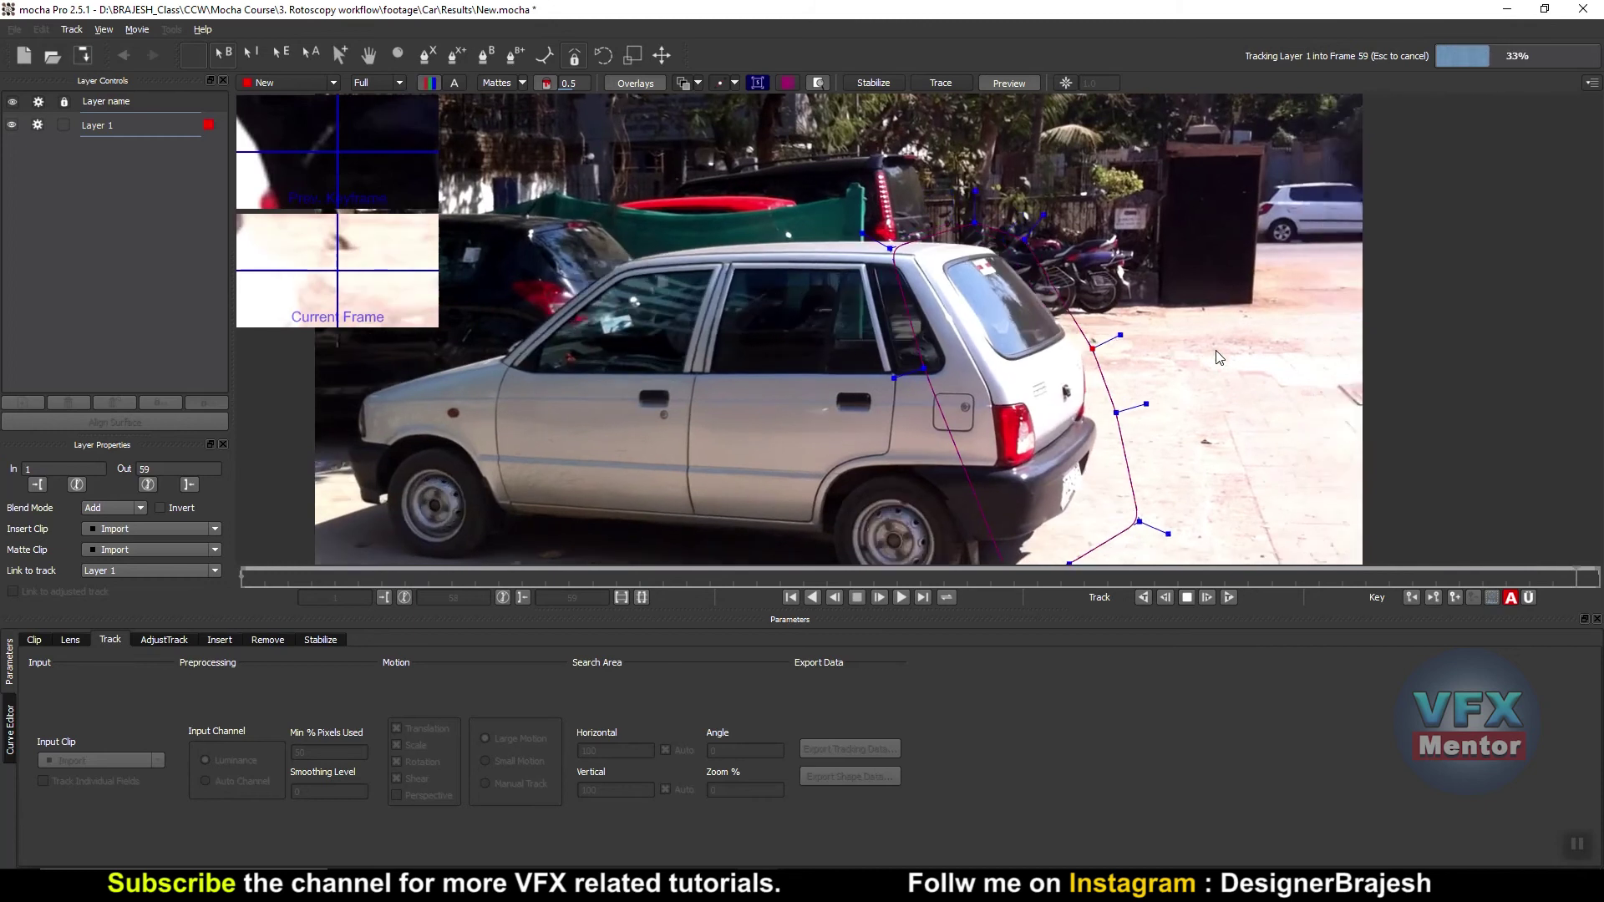
left_click(791, 597)
- Draw a second closed X-spline tightly around the silver car's rear hatch, including the window and tail lights
left_click(427, 55)
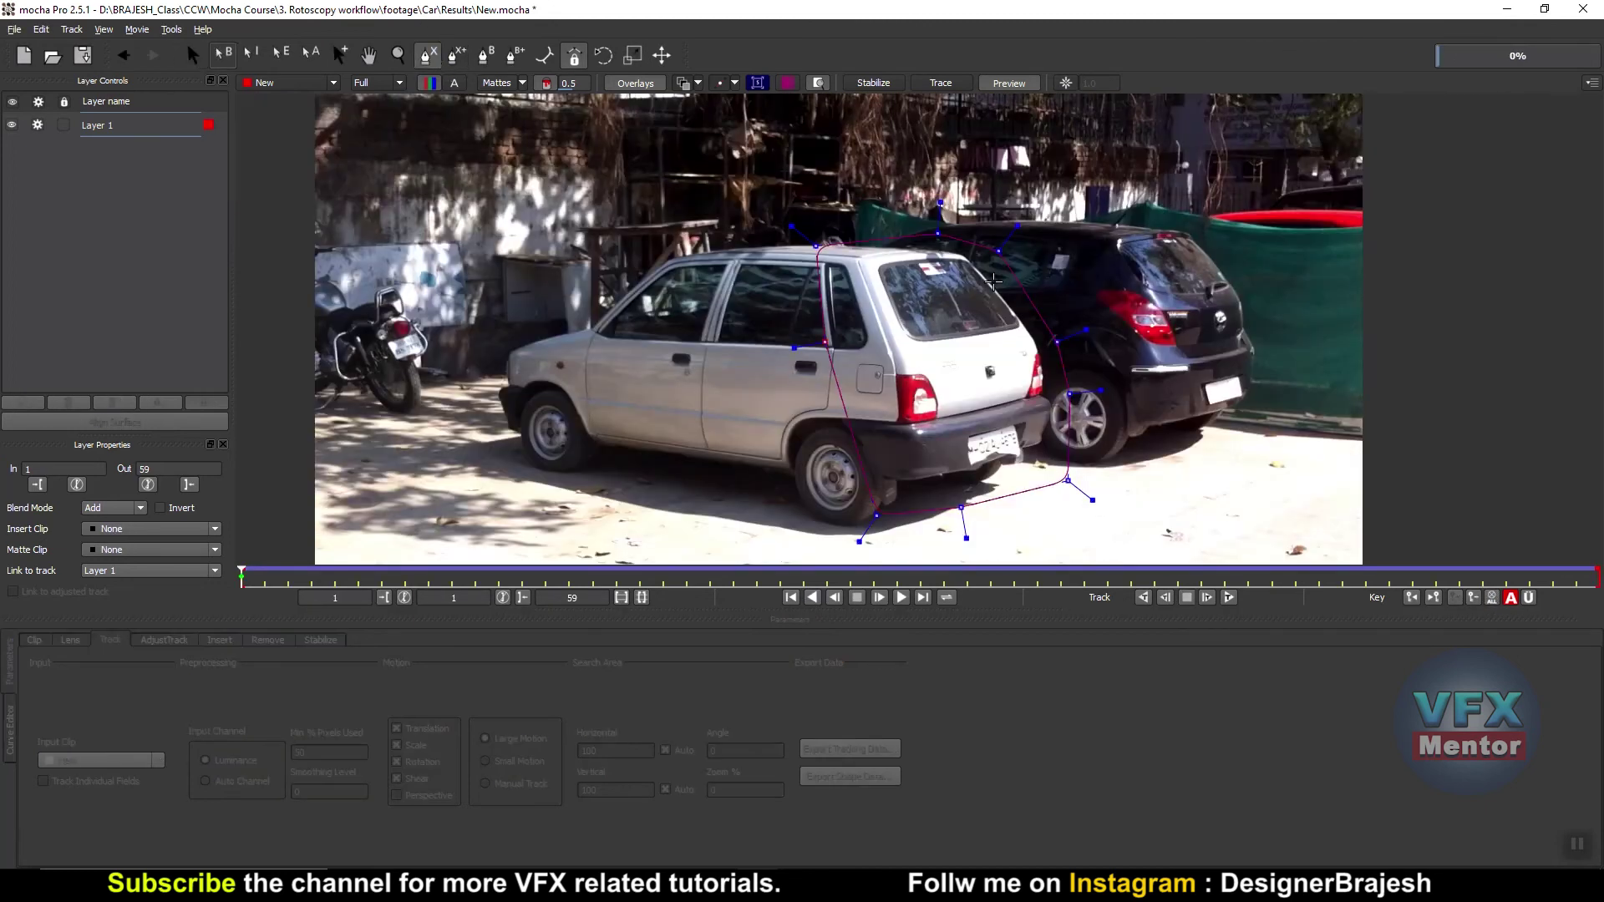
scroll(958, 320, "up", 2)
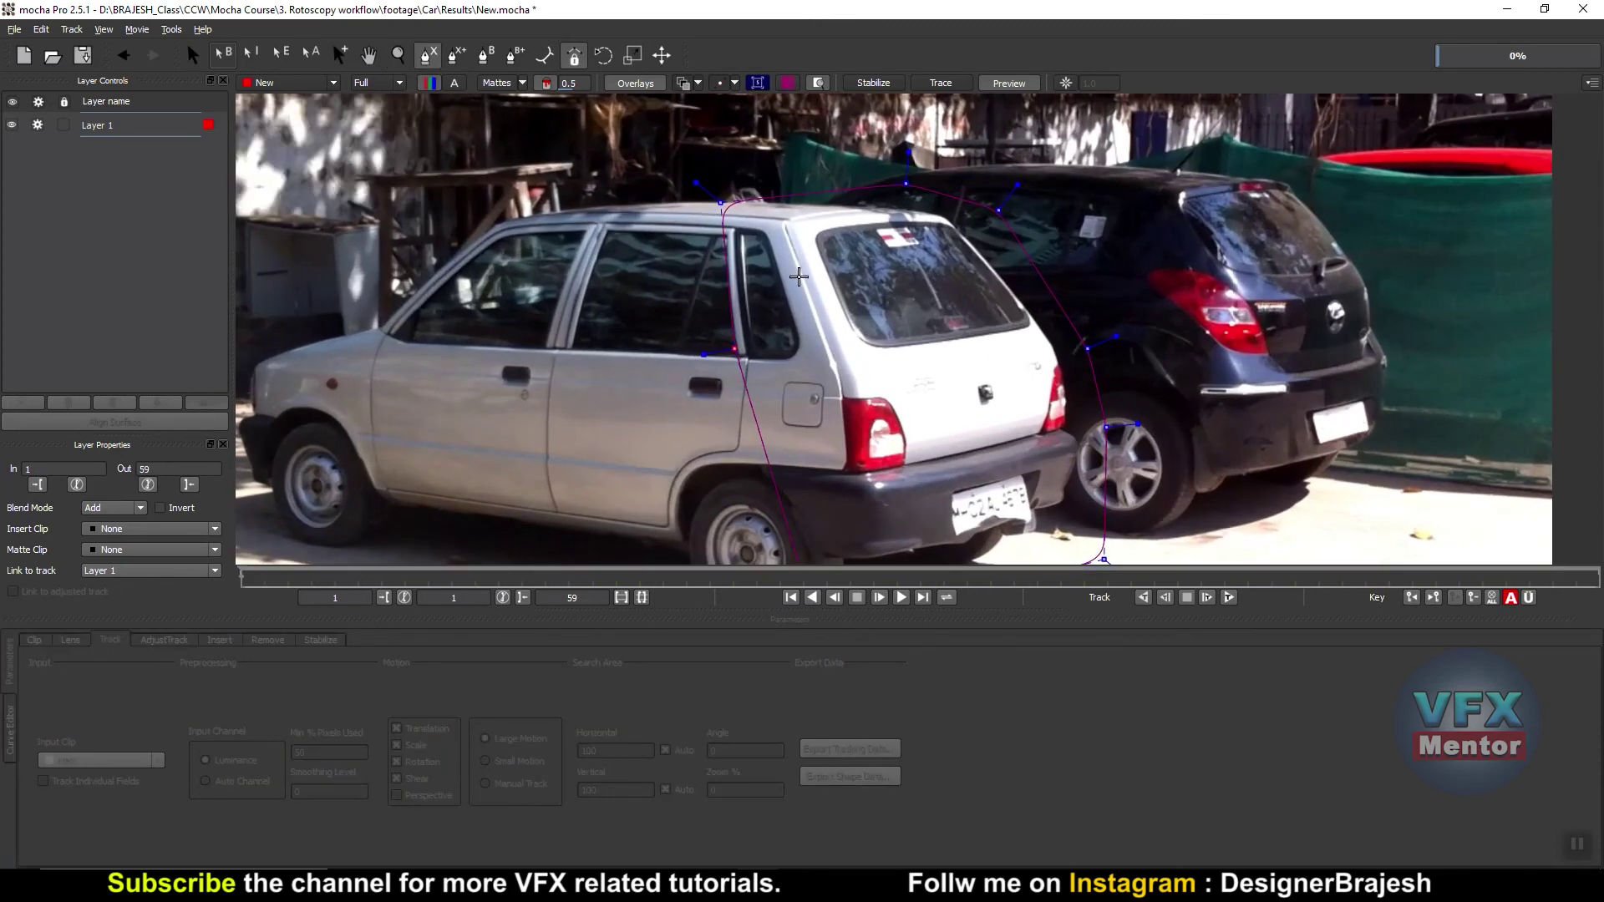
left_click(789, 240)
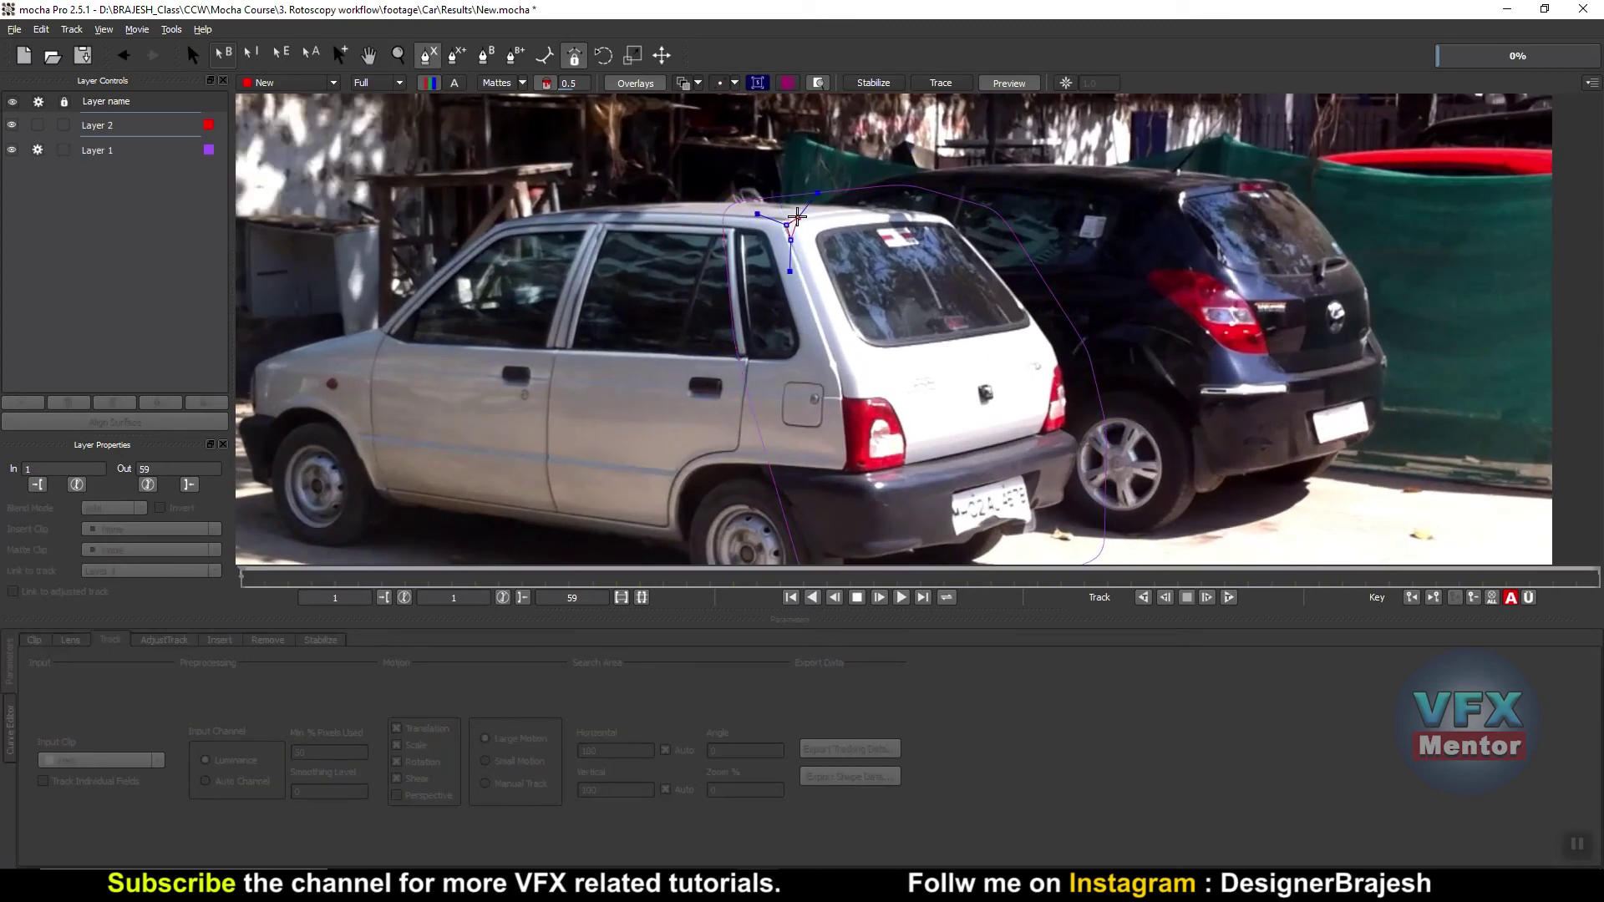
left_click(800, 215)
left_click(871, 210)
left_click(927, 215)
left_click(944, 217)
left_click(1043, 330)
left_click(1059, 365)
left_click(1066, 404)
left_click(1048, 434)
left_click(1000, 446)
left_click(934, 448)
left_click(886, 469)
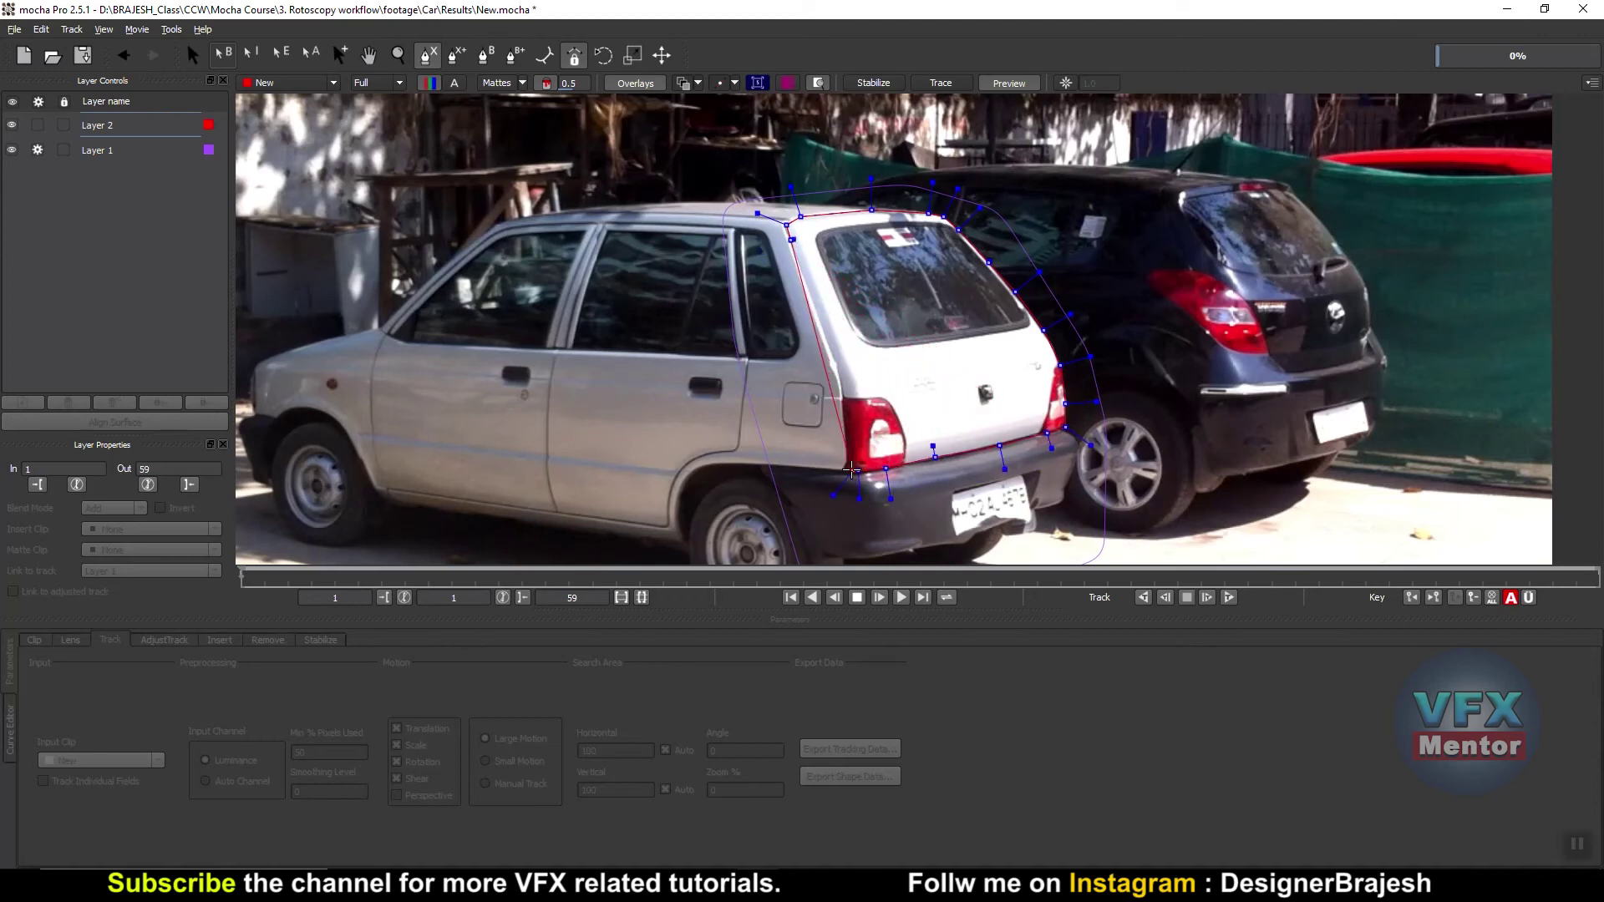
left_click(848, 436)
left_click(840, 382)
left_click(829, 345)
left_click(810, 292)
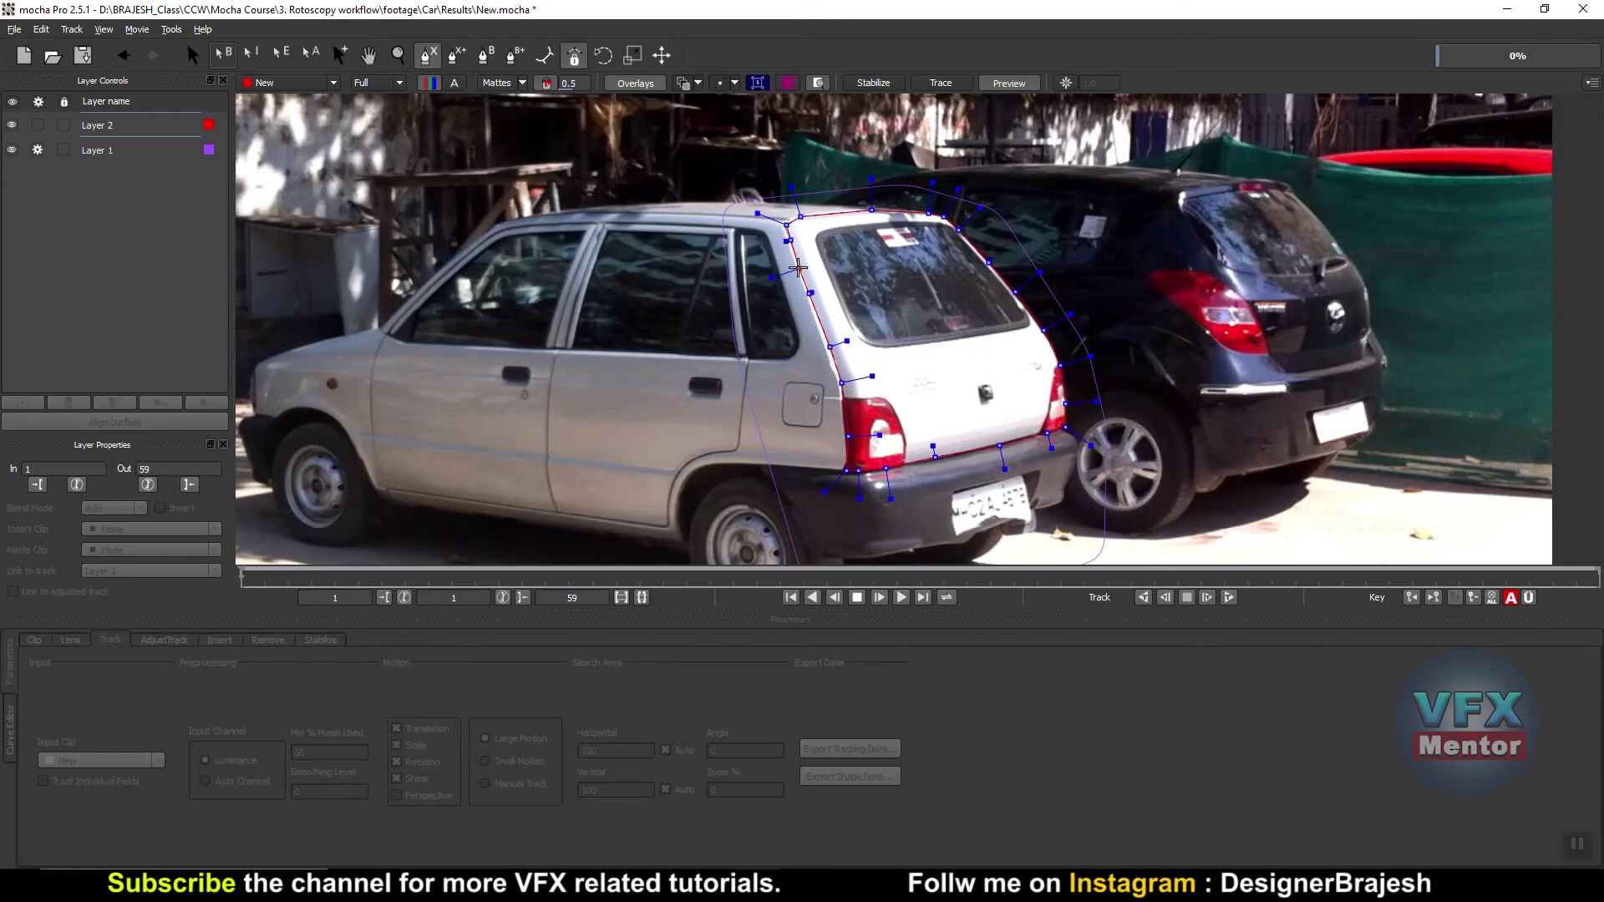
left_click(798, 266)
right_click(799, 266)
- Adjust the handle at the hatch shape's roof corner and link Layer 2 to the Layer 1 track
left_click(947, 201)
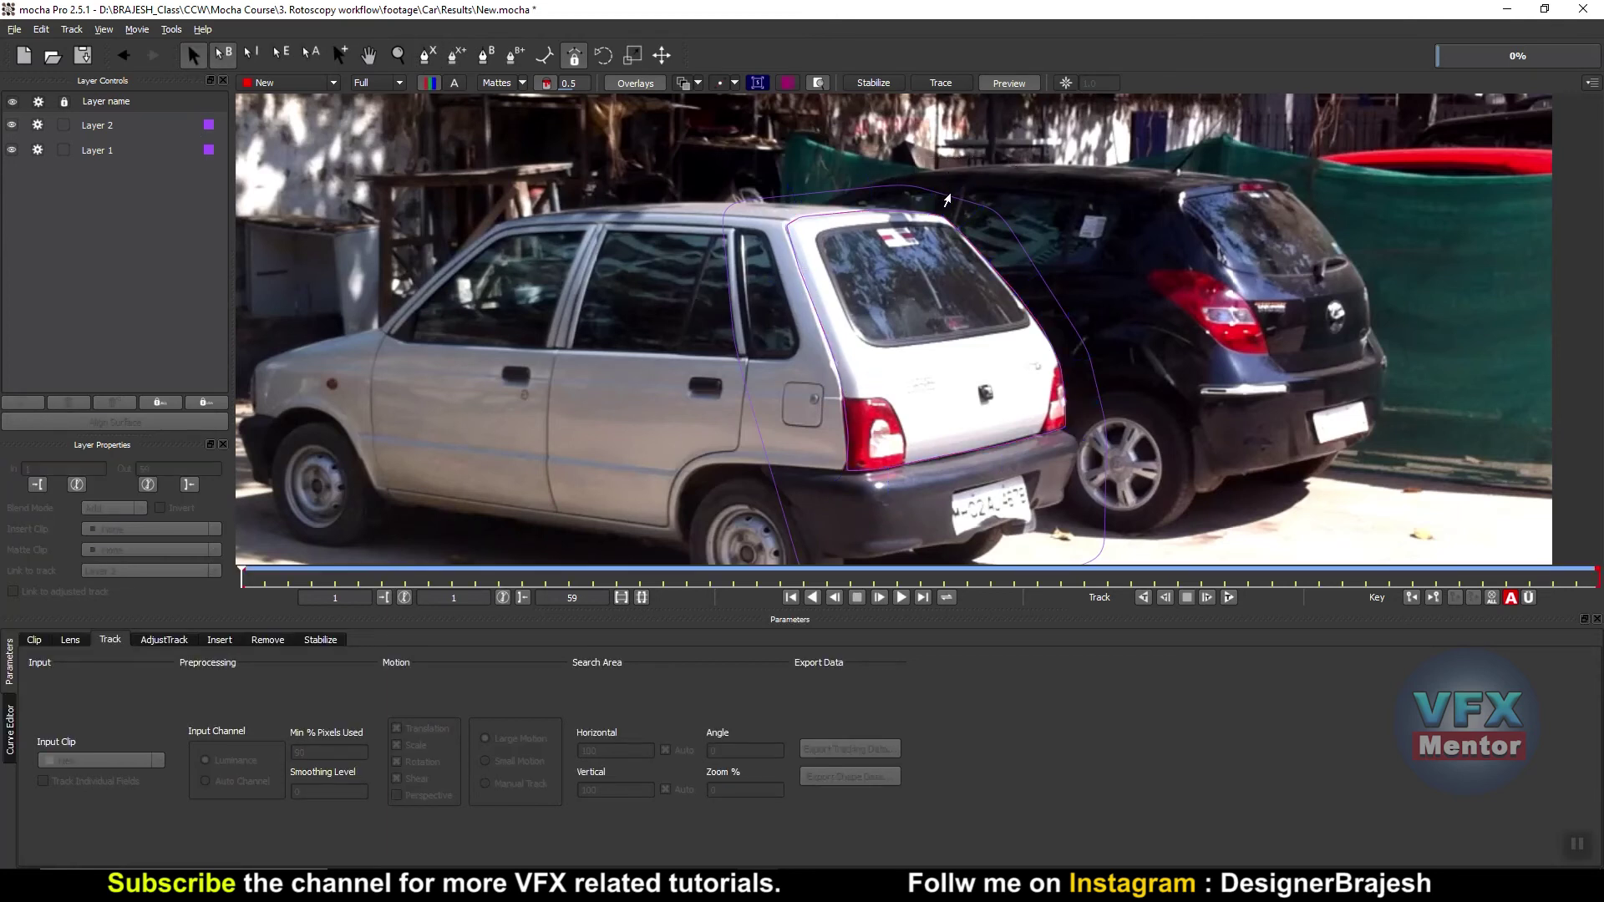
left_click(791, 252)
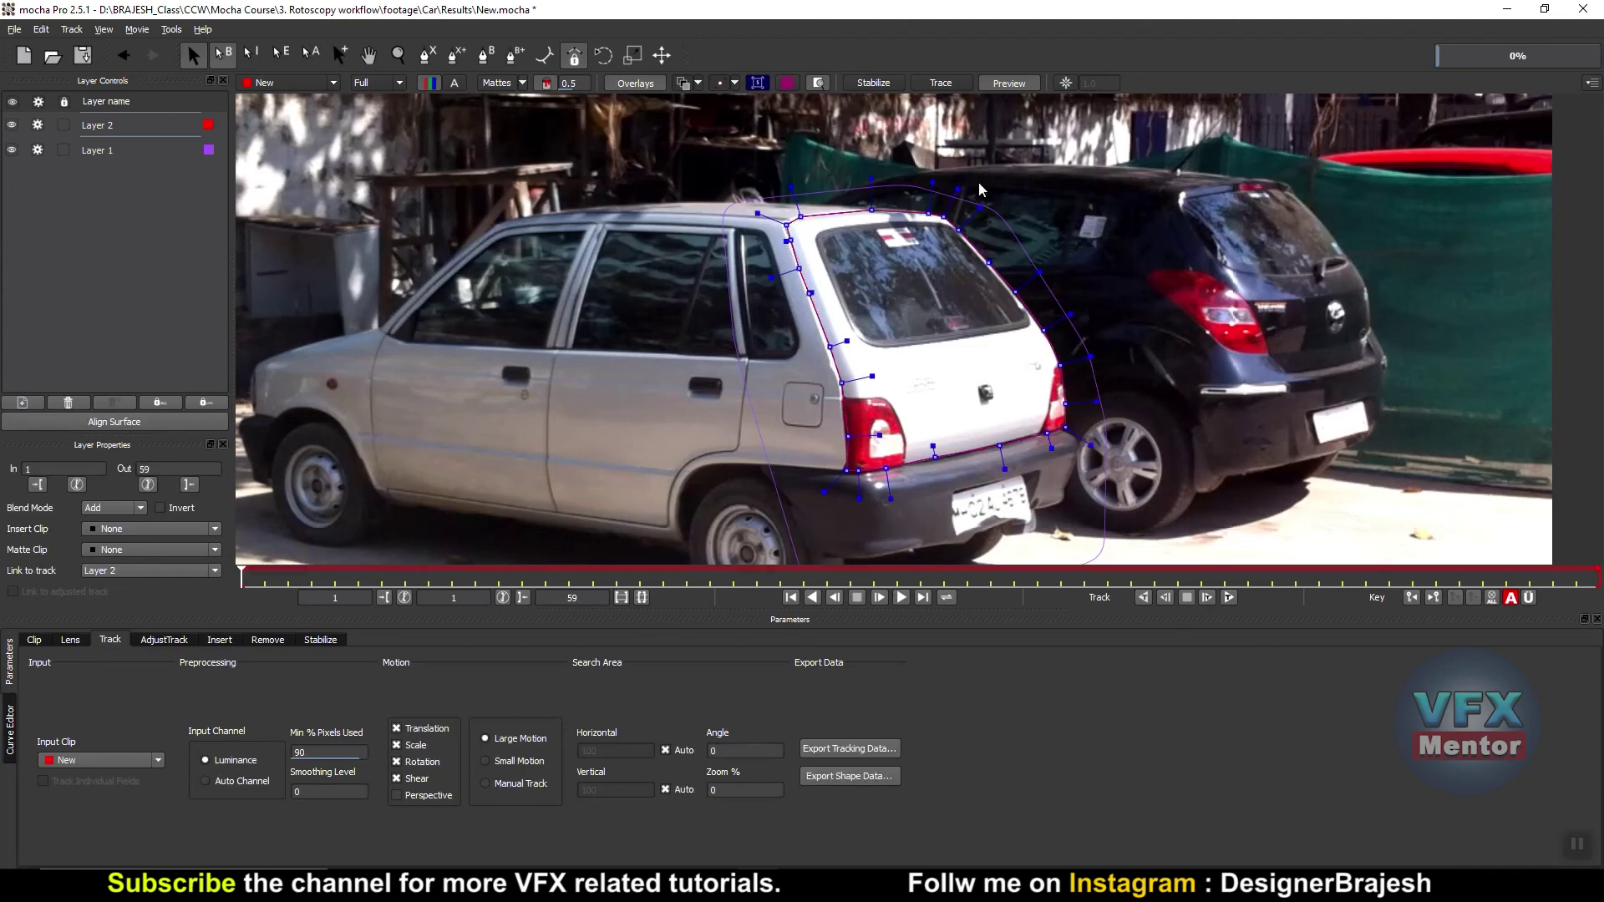
left_click_drag(958, 189, 936, 173)
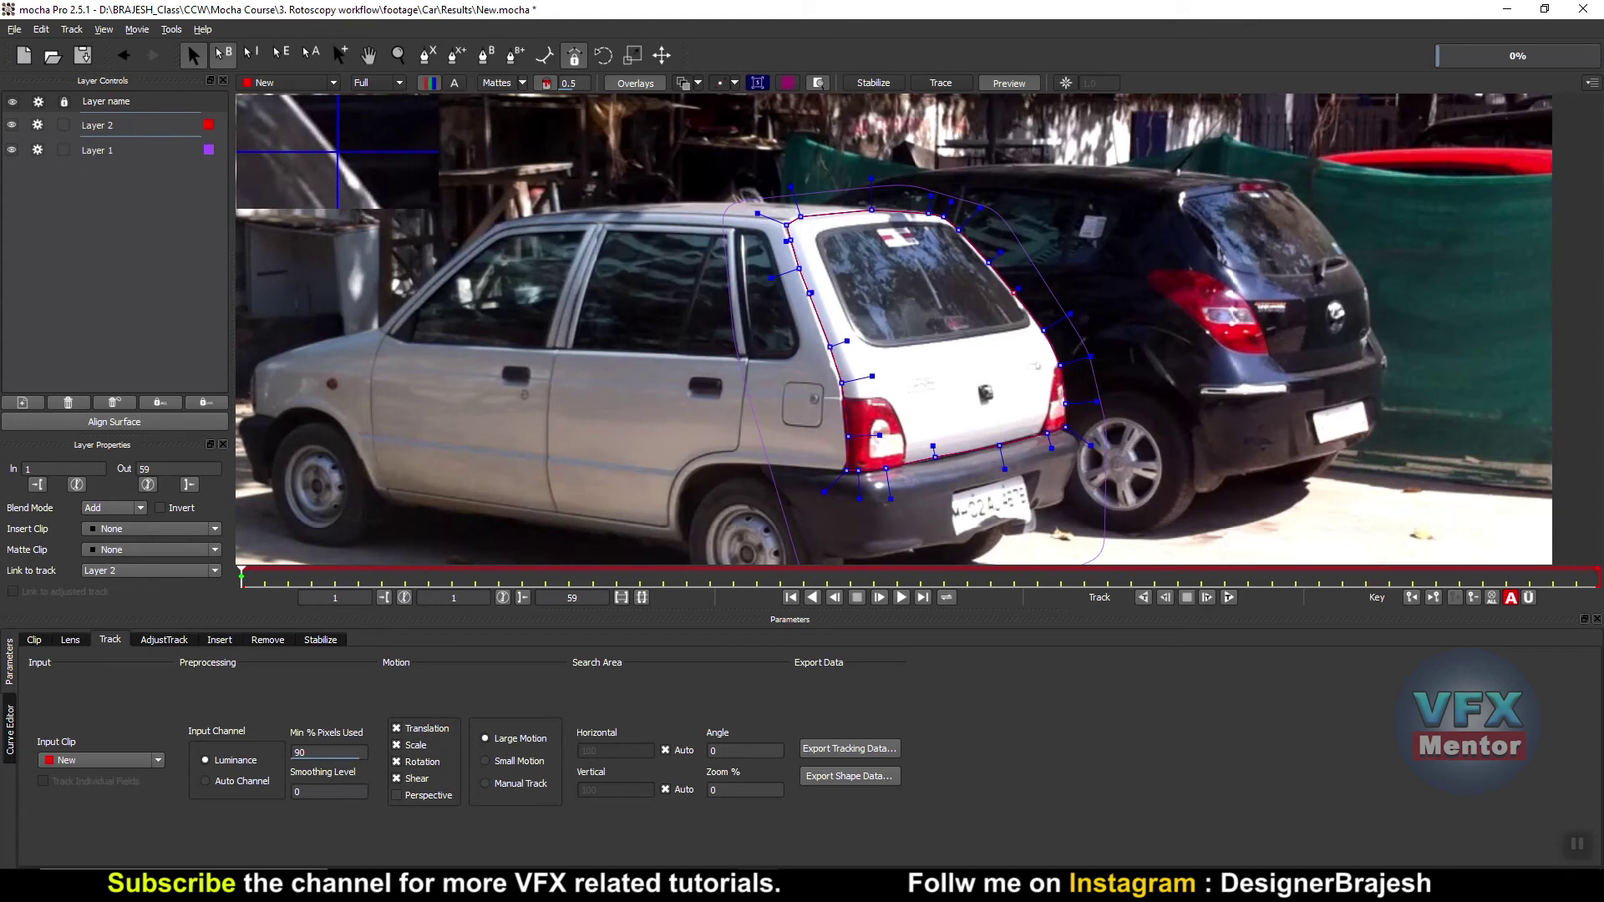
left_click(139, 573)
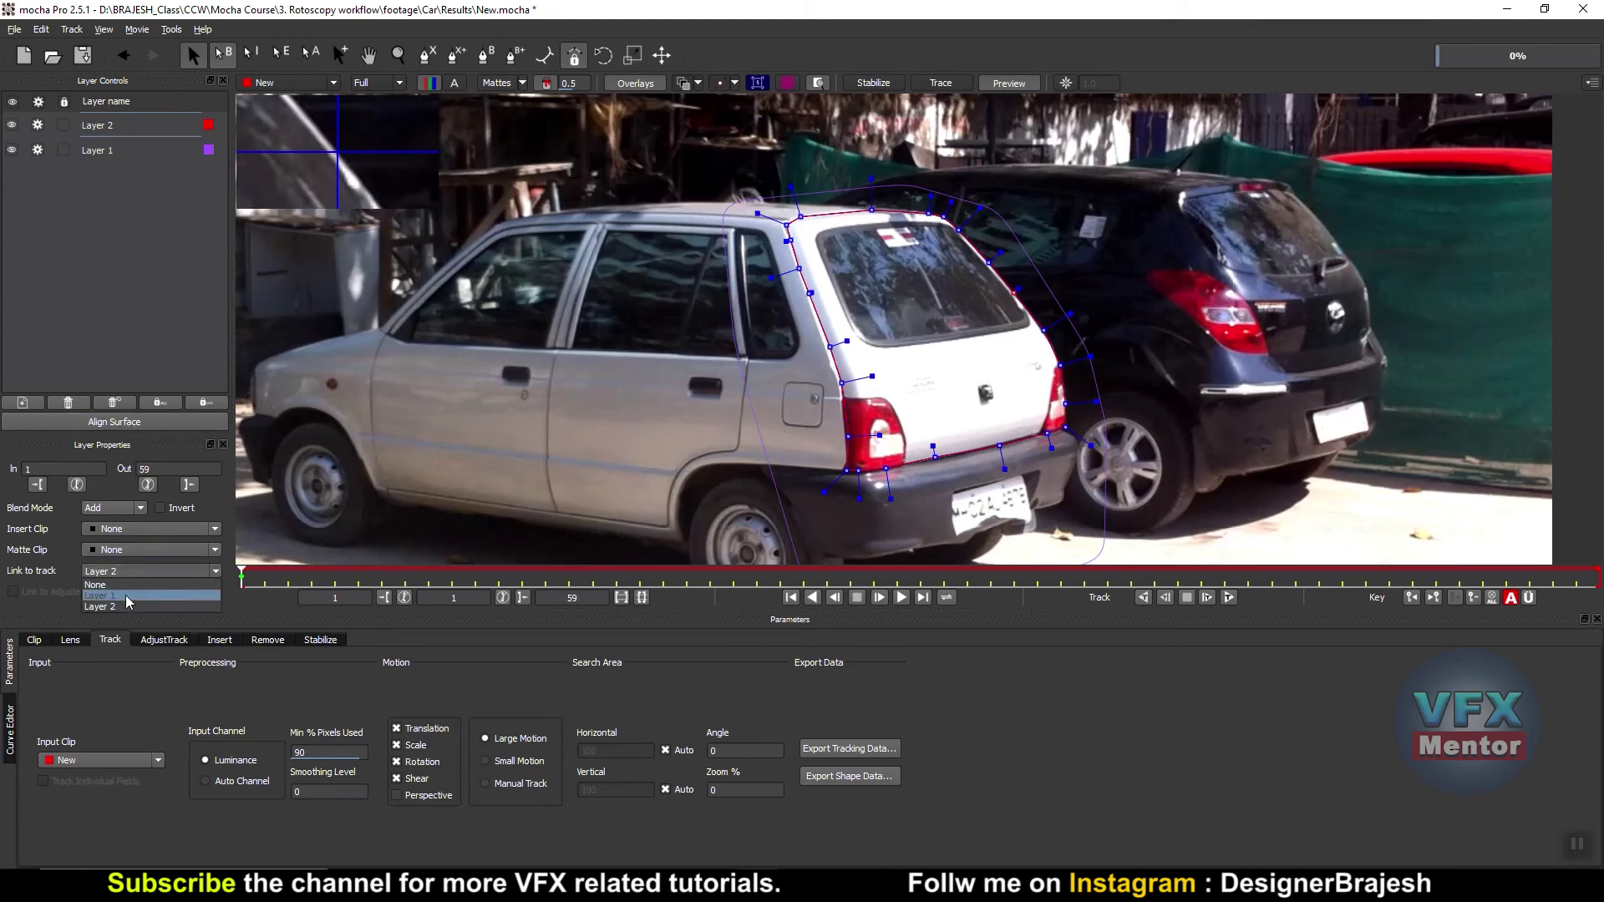
left_click(128, 596)
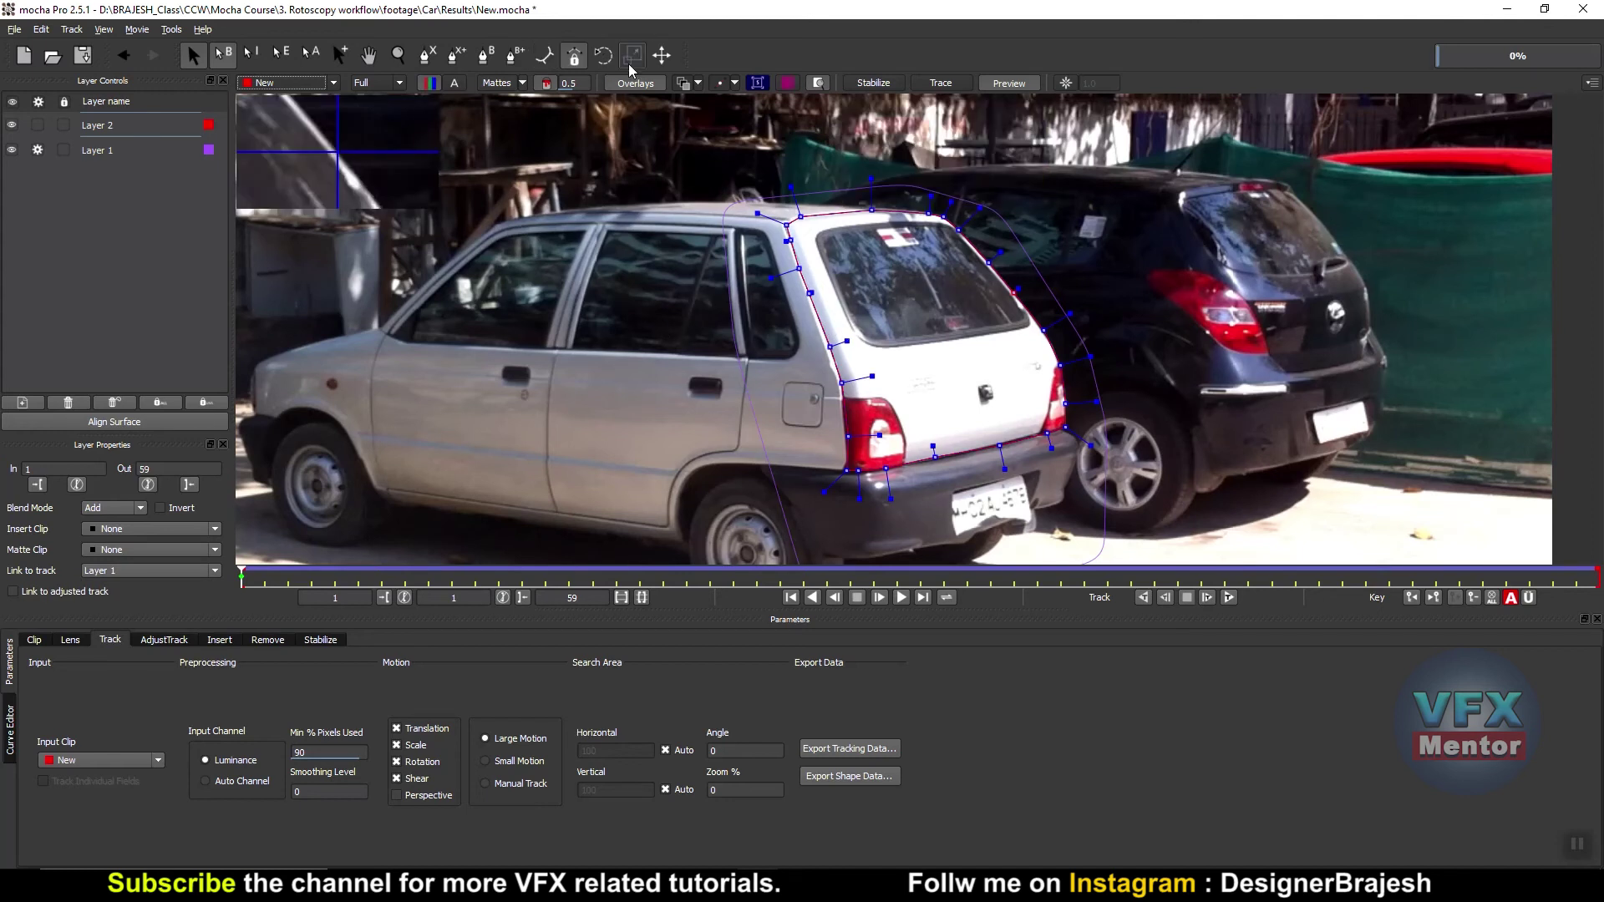
- Show the hatch matte as a colour overlay and play the clip from the first frame to check it
left_click(496, 83)
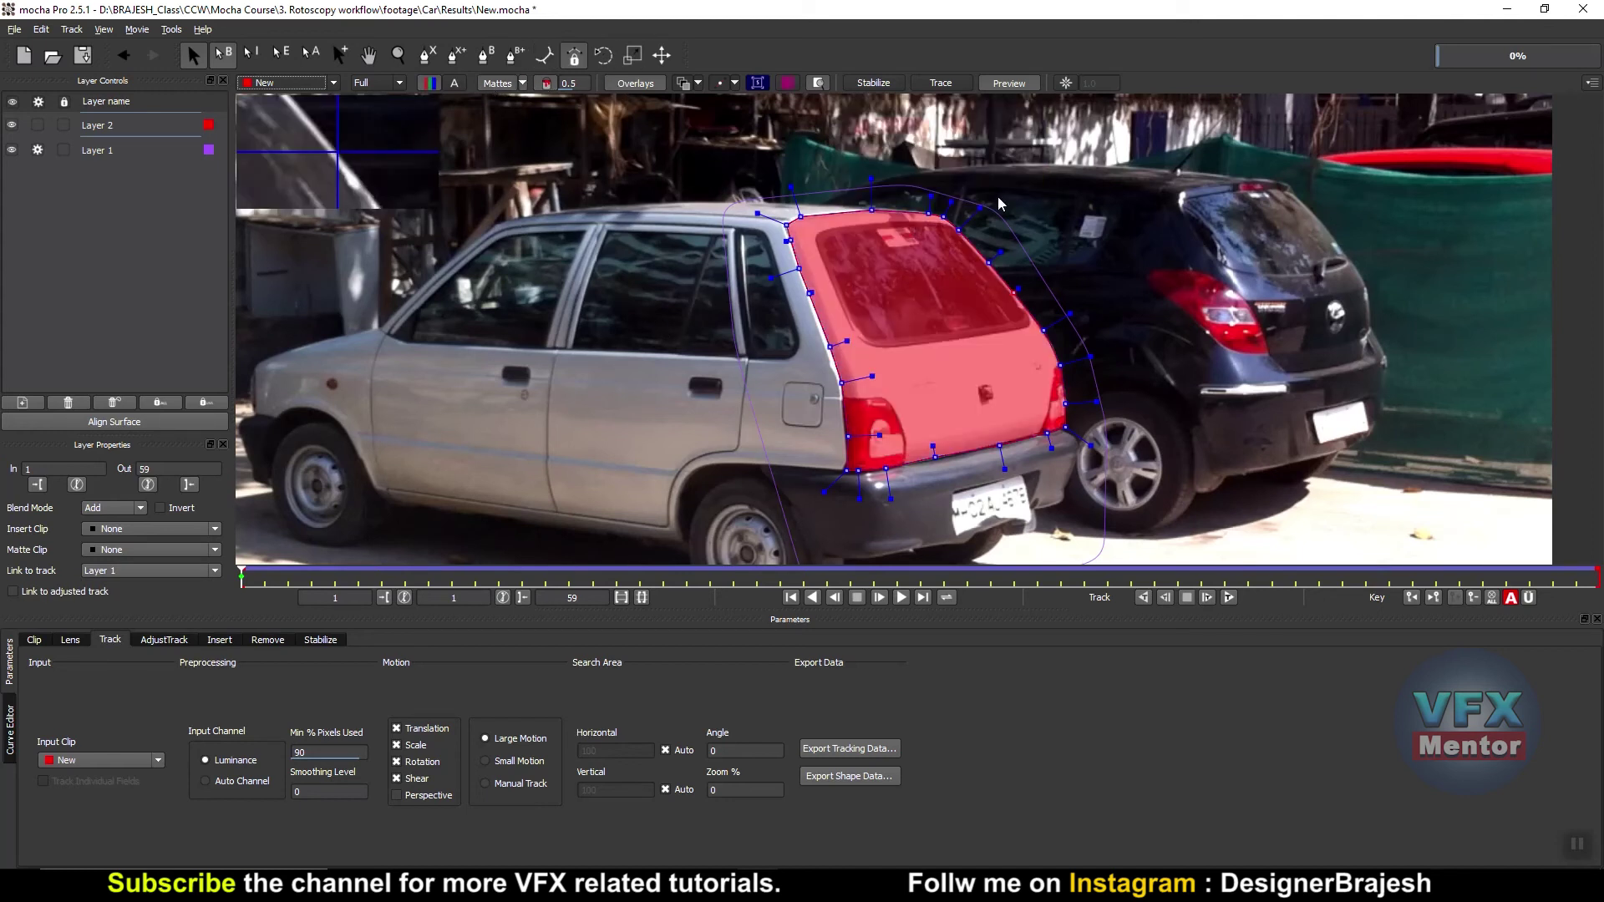
left_click(790, 597)
left_click(901, 597)
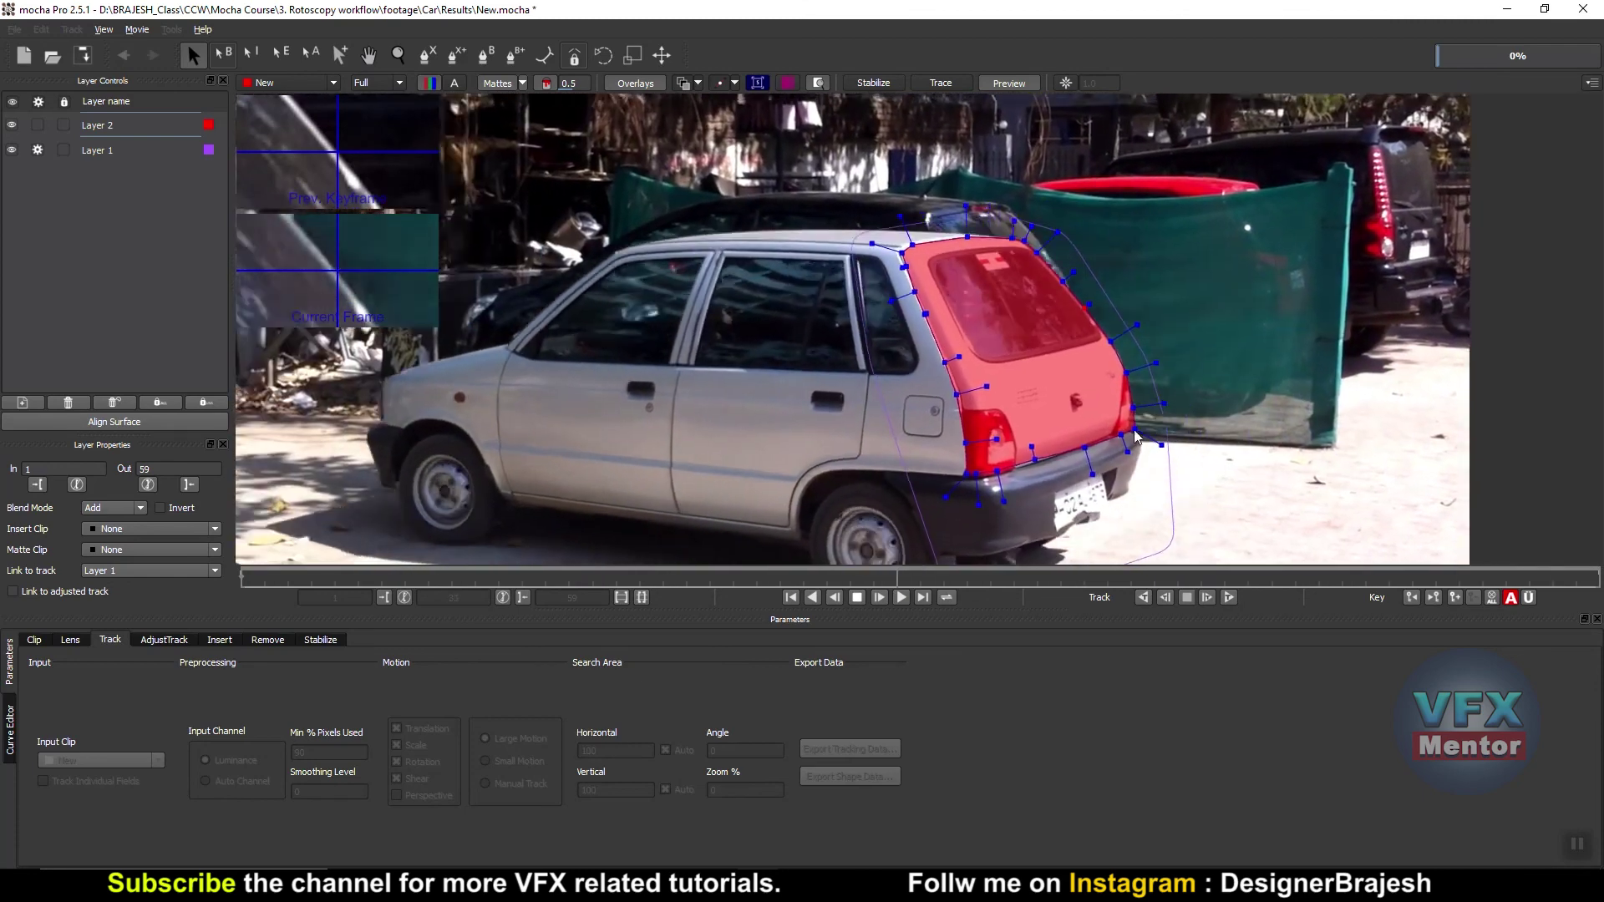
left_click(858, 598)
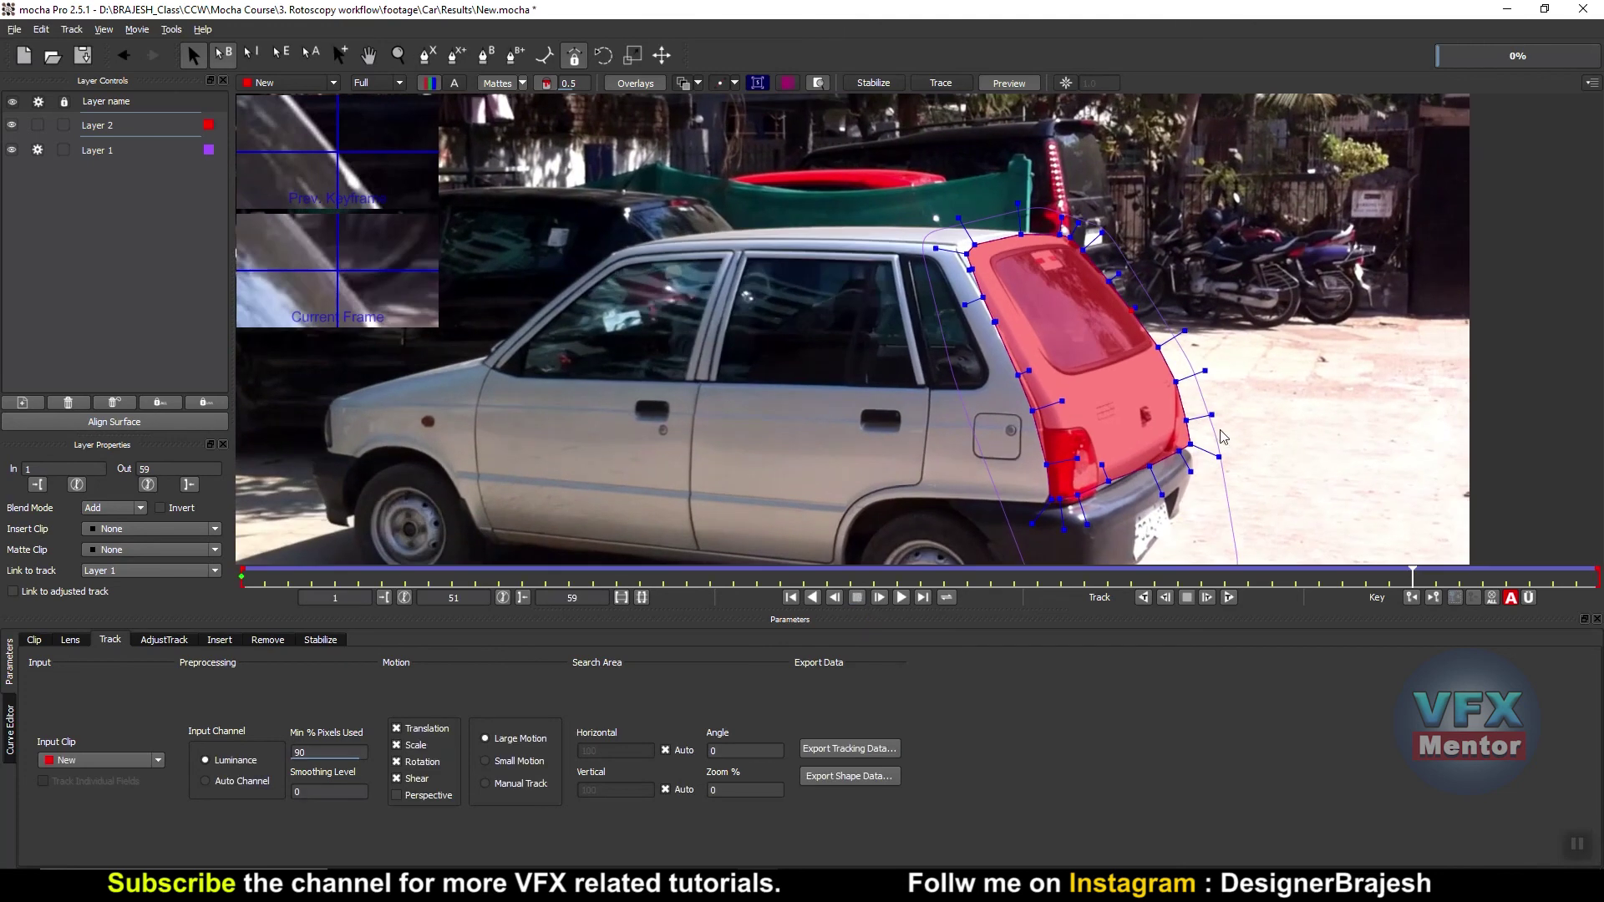